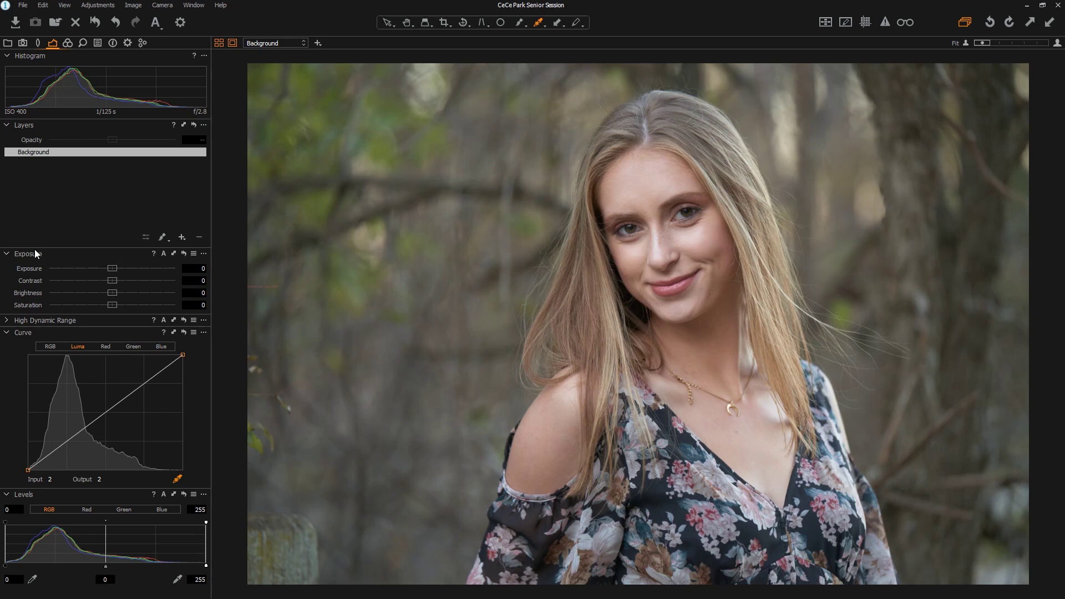
Step: Look through the options for adding and removing tools and tool tabs, and the list of available workspaces
mouse_move(87, 323)
mouse_down()
mouse_move(98, 223)
mouse_move(92, 319)
mouse_up()
right_click(77, 252)
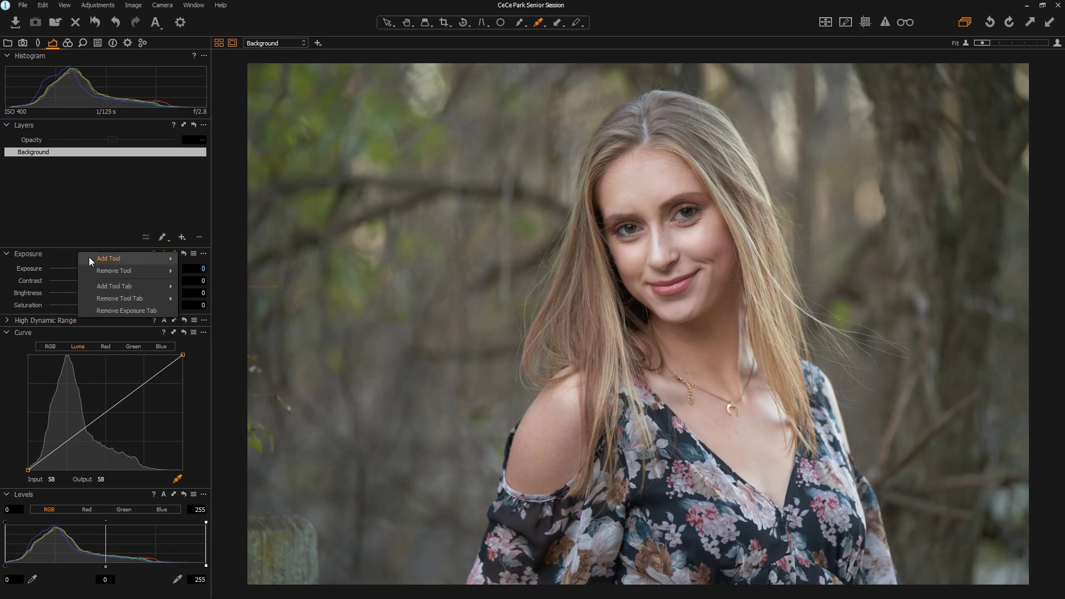
mouse_move(115, 259)
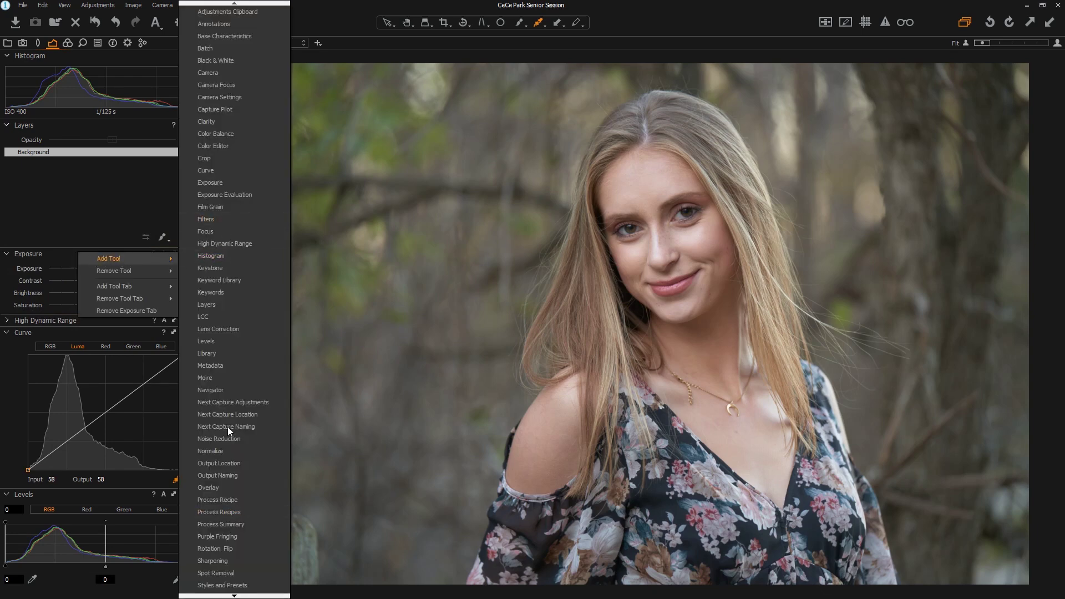
mouse_move(145, 273)
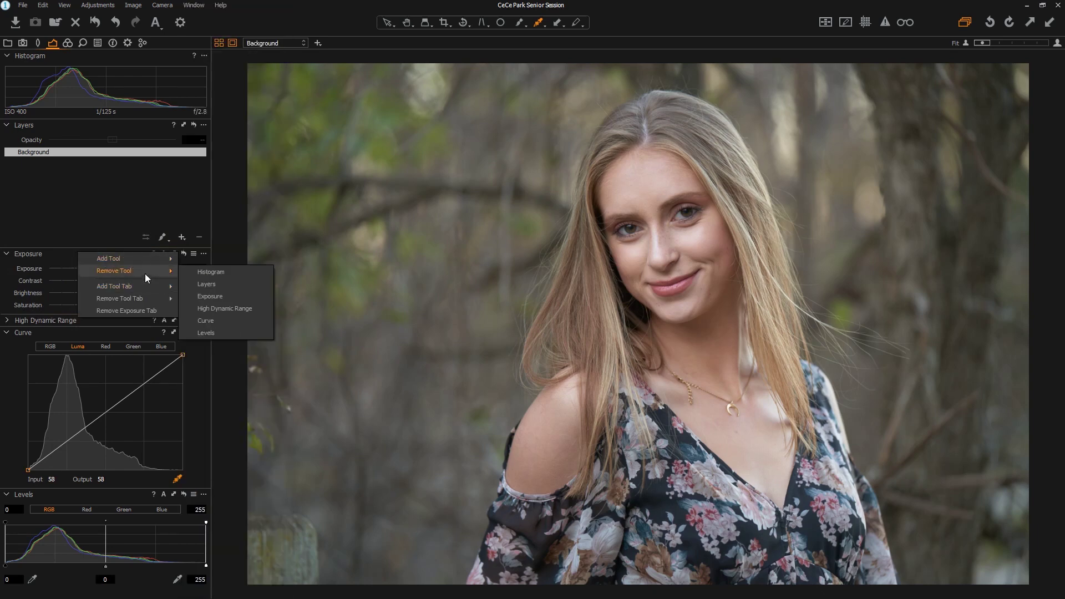
mouse_move(127, 291)
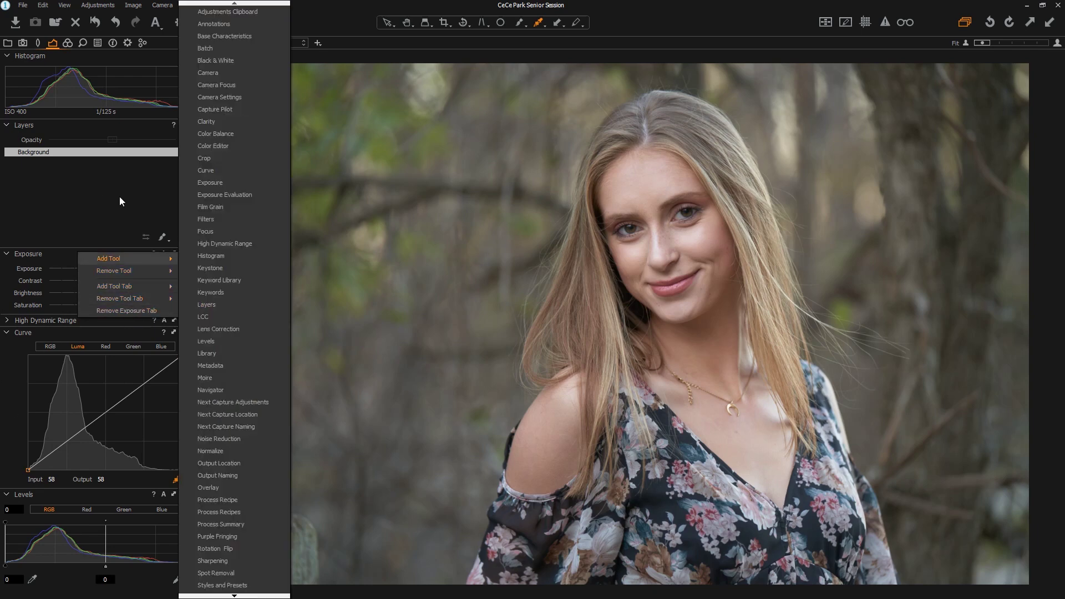
click(119, 194)
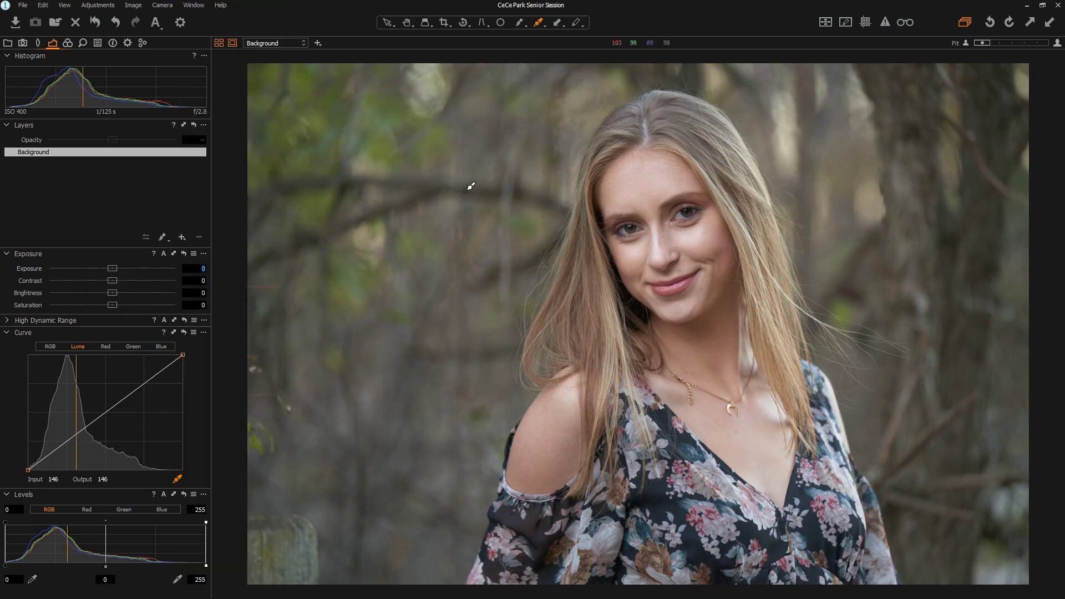
click(194, 5)
mouse_move(204, 17)
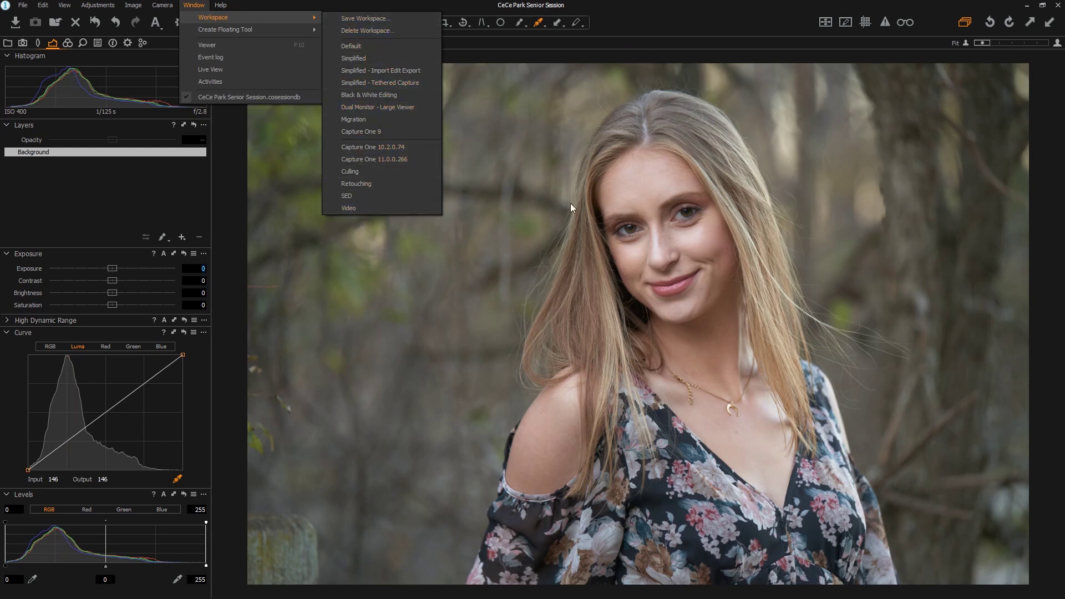
click(668, 13)
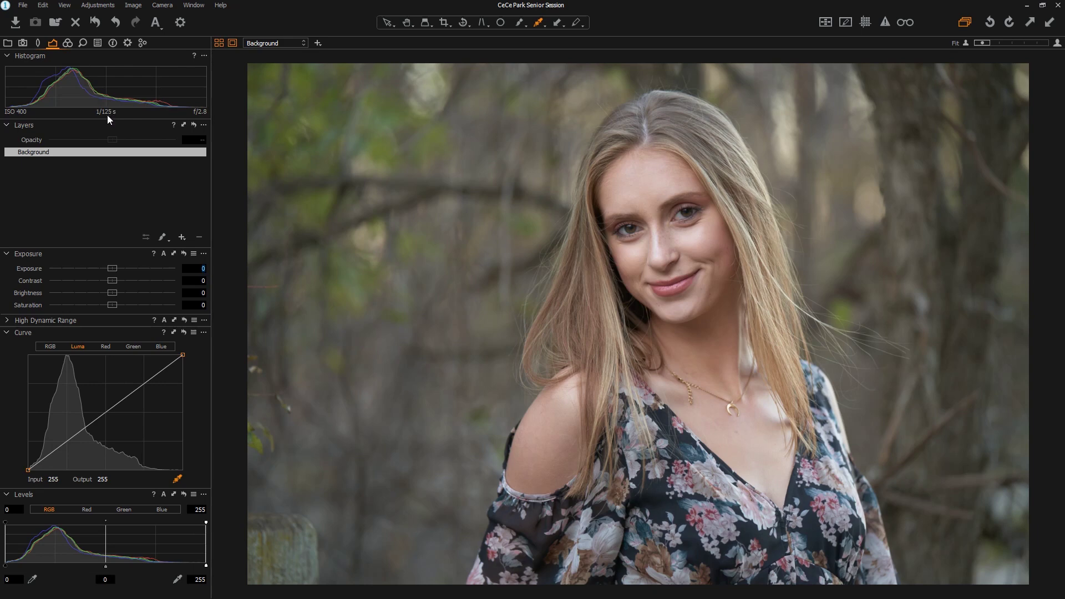
Step: Try an exposure of 0.32 and a slightly lowered Luma curve midpoint on the Background, resetting each adjustment
drag(108, 268, 116, 271)
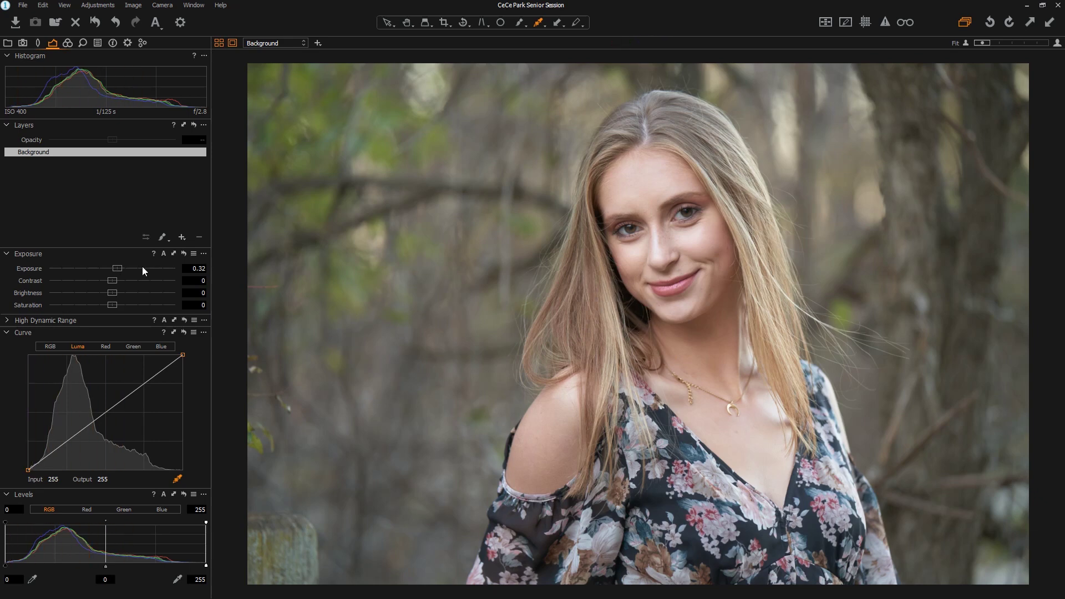
double_click(118, 269)
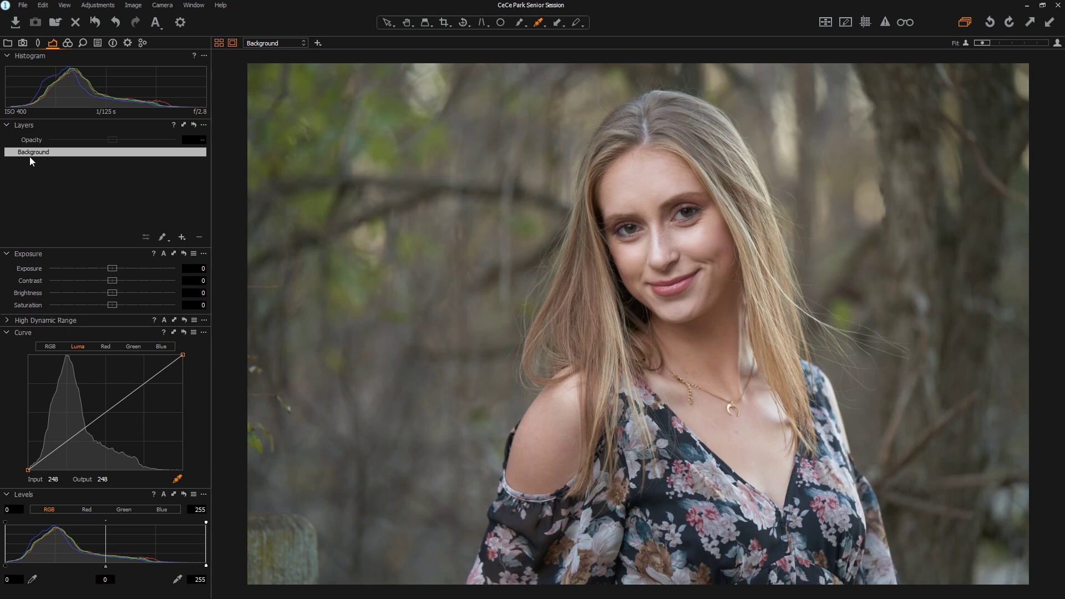
mouse_move(101, 413)
mouse_down()
mouse_move(104, 425)
mouse_move(105, 415)
mouse_up()
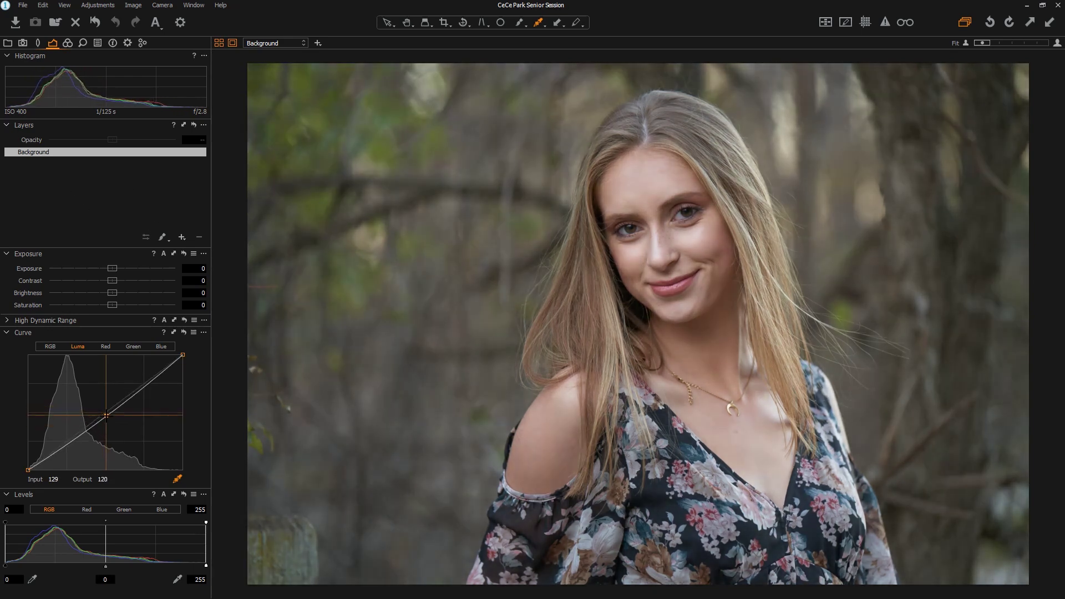
right_click(114, 416)
click(99, 434)
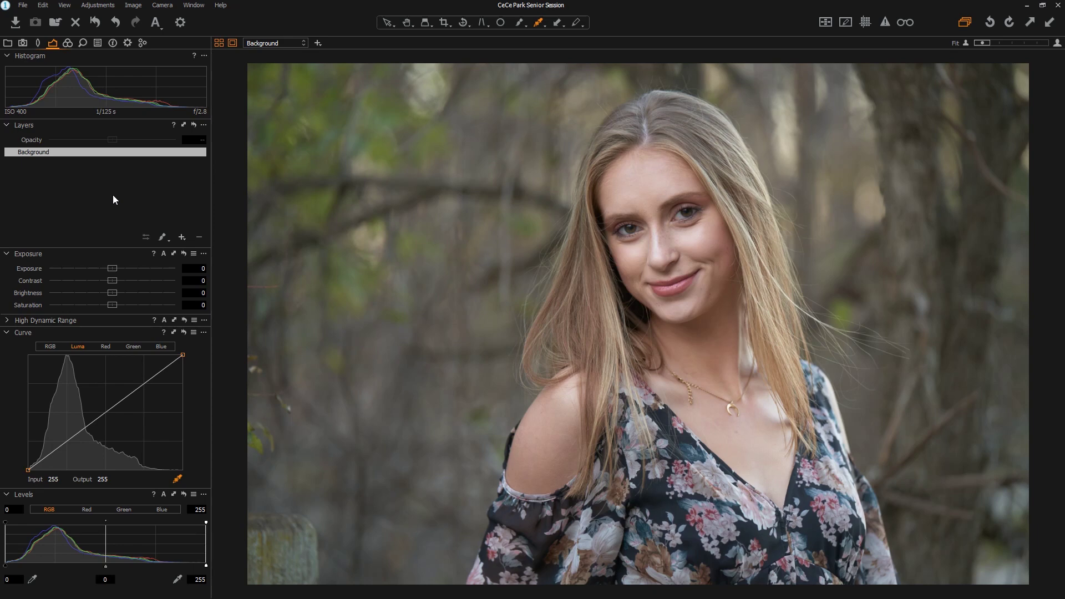
Step: Add a new adjustment layer above the Background and name it "color"
click(182, 237)
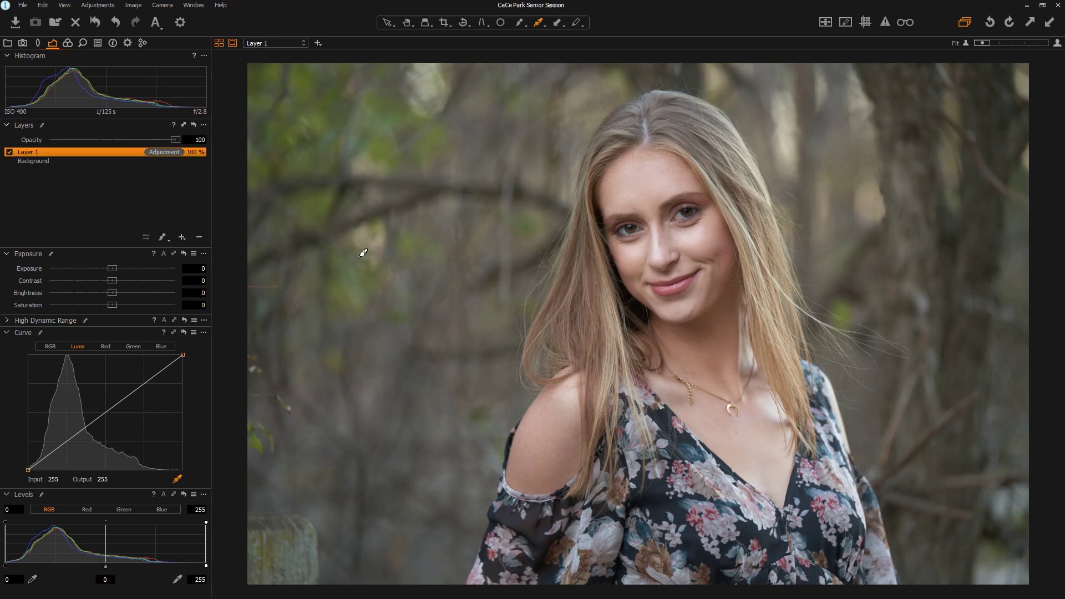
double_click(34, 151)
text(color)
key(Return)
Step: Try raising the Luma curve's midpoint on the unmasked color layer and remove the added curve point
drag(102, 416, 109, 392)
right_click(136, 422)
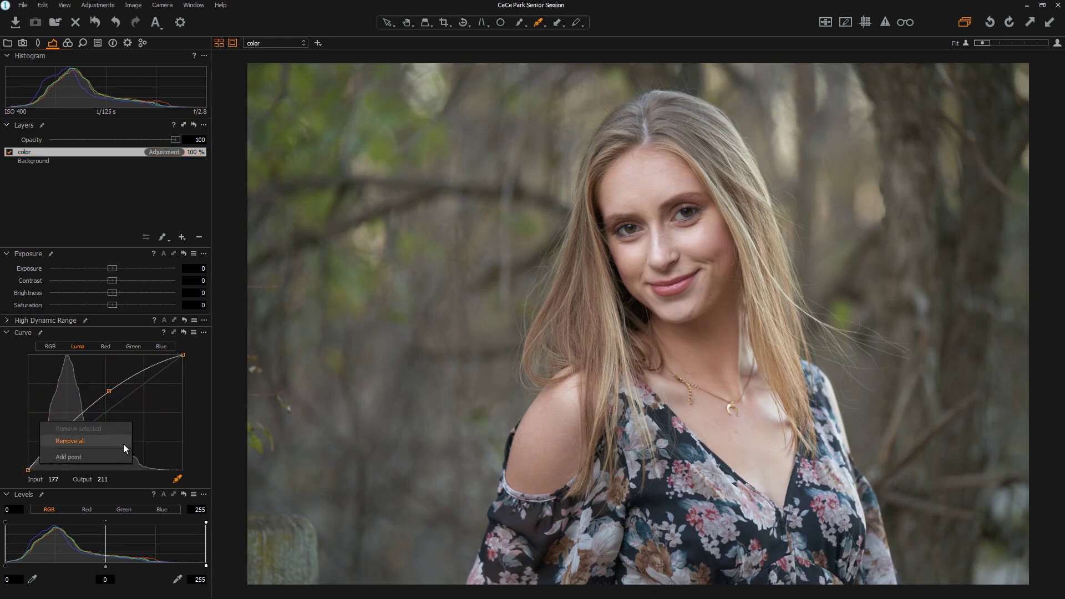
click(125, 442)
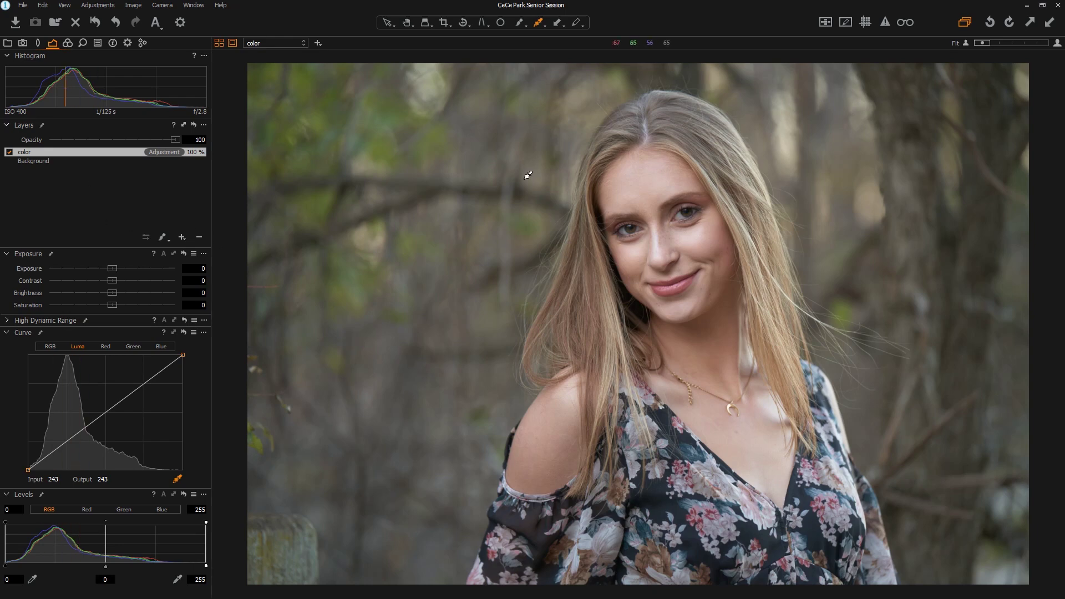
Step: Brush a mask over the face on the color layer and try raising the Luma curve, removing the curve point
key(b)
click(631, 158)
mouse_move(606, 195)
mouse_down()
mouse_move(677, 165)
mouse_move(715, 197)
mouse_move(696, 227)
mouse_move(718, 245)
mouse_move(659, 241)
mouse_up()
mouse_move(102, 416)
mouse_down()
mouse_move(103, 395)
mouse_move(103, 406)
mouse_up()
right_click(126, 412)
click(115, 433)
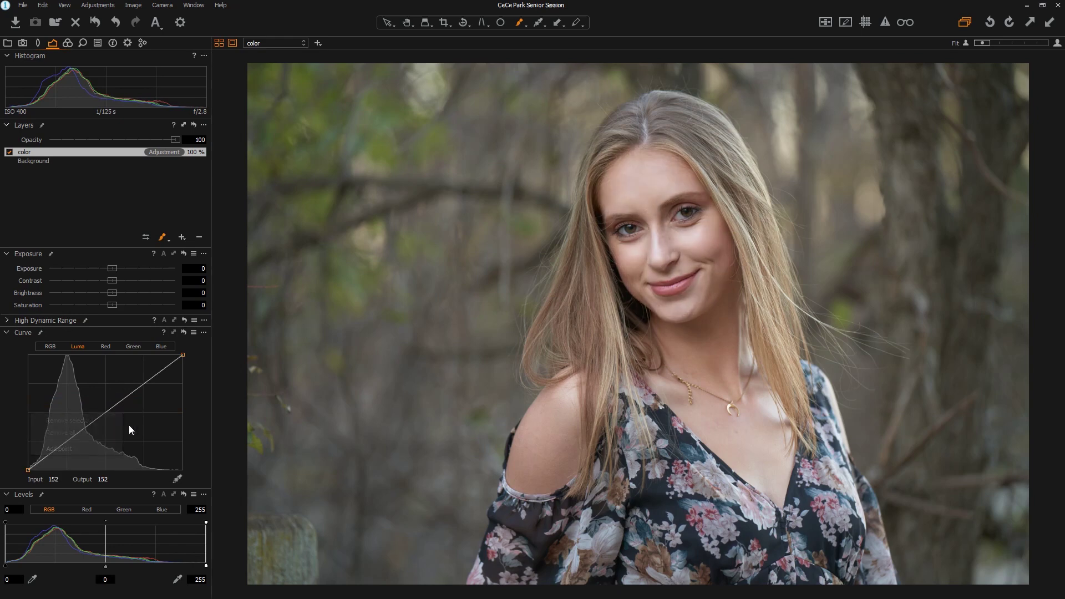
mouse_move(867, 559)
mouse_down()
mouse_move(770, 261)
mouse_move(691, 118)
mouse_move(592, 183)
mouse_move(551, 431)
mouse_move(488, 572)
mouse_move(832, 566)
mouse_move(863, 548)
mouse_up()
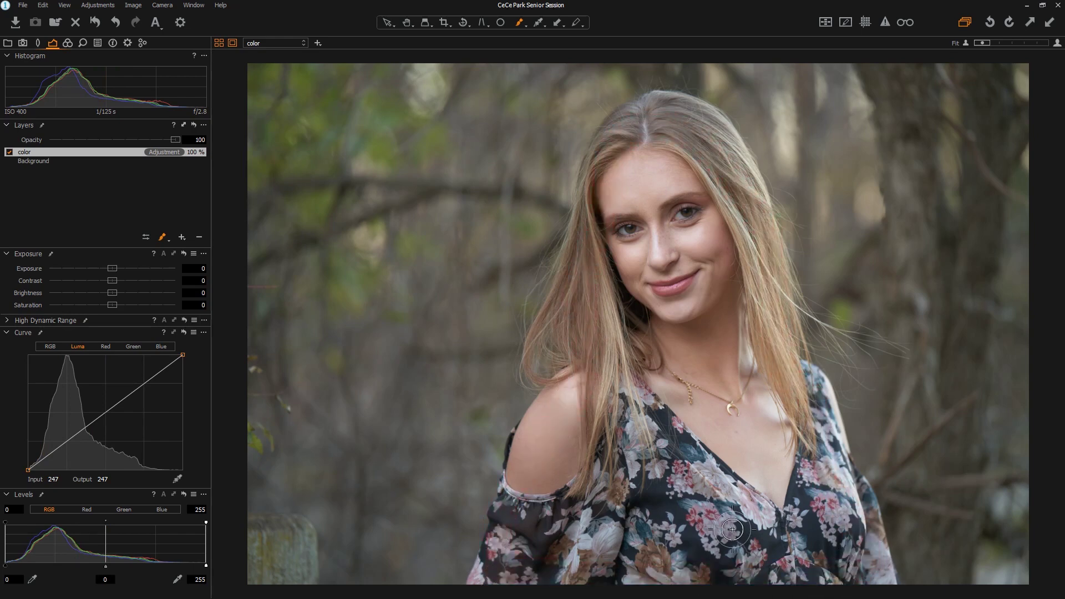
Step: Fill the color layer's mask so that it covers the whole image
click(204, 125)
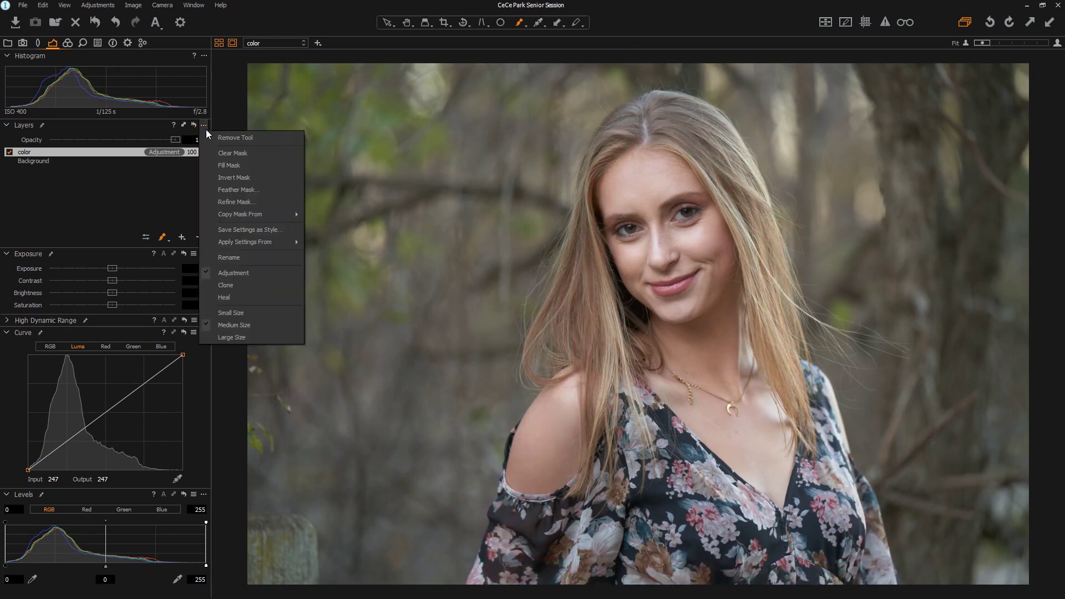
click(261, 165)
mouse_move(604, 369)
mouse_down()
mouse_move(666, 383)
mouse_move(675, 300)
mouse_move(672, 322)
mouse_up()
click(203, 125)
click(219, 165)
click(203, 124)
click(224, 176)
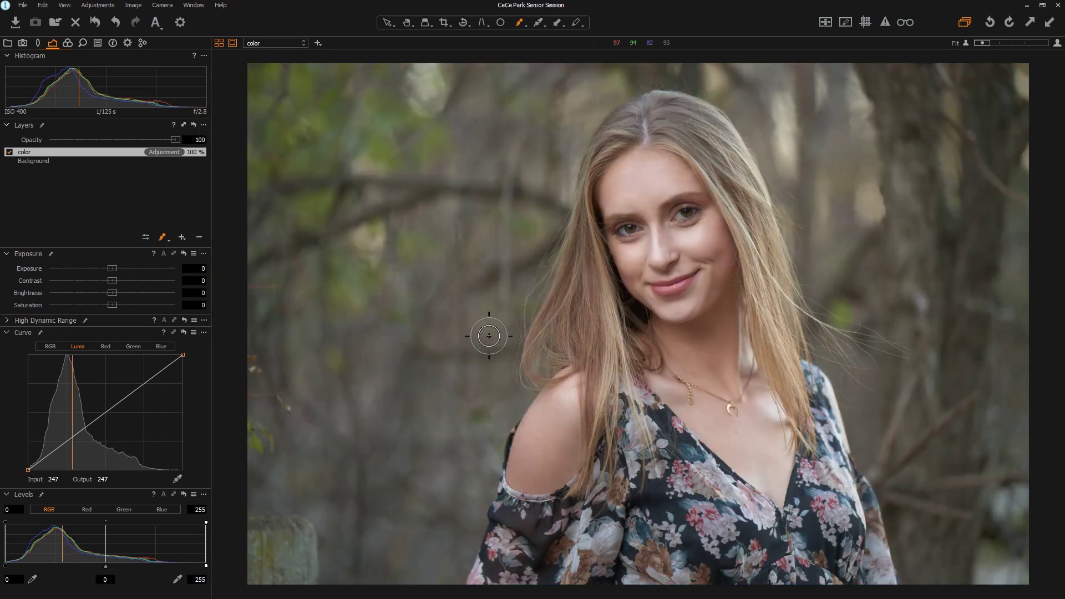
Step: Try brightening the whole image with the color layer's Luma curve and remove all added curve points
drag(101, 415, 101, 411)
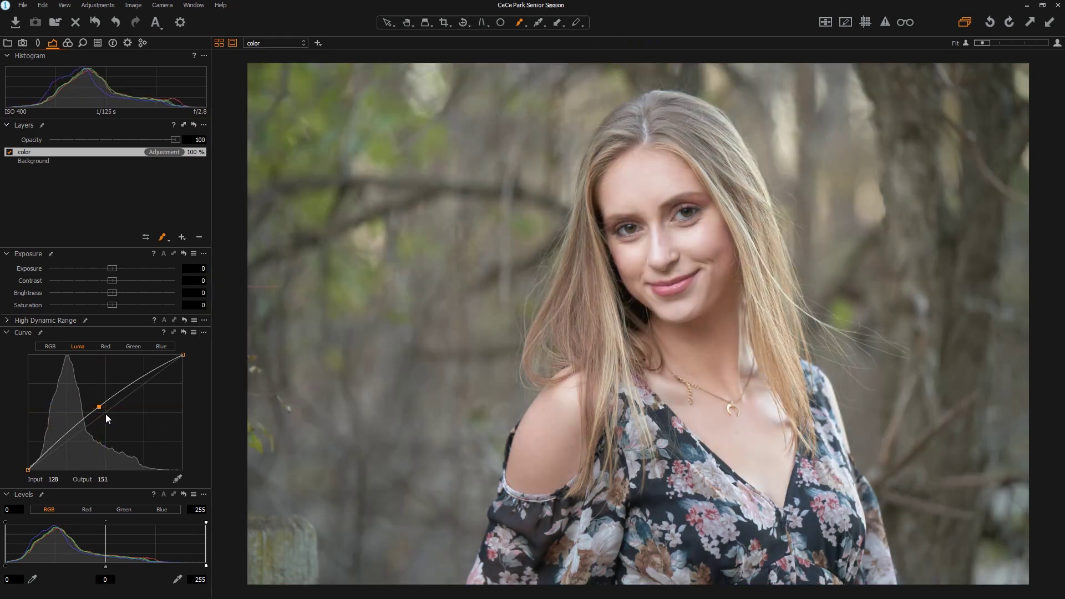
right_click(105, 414)
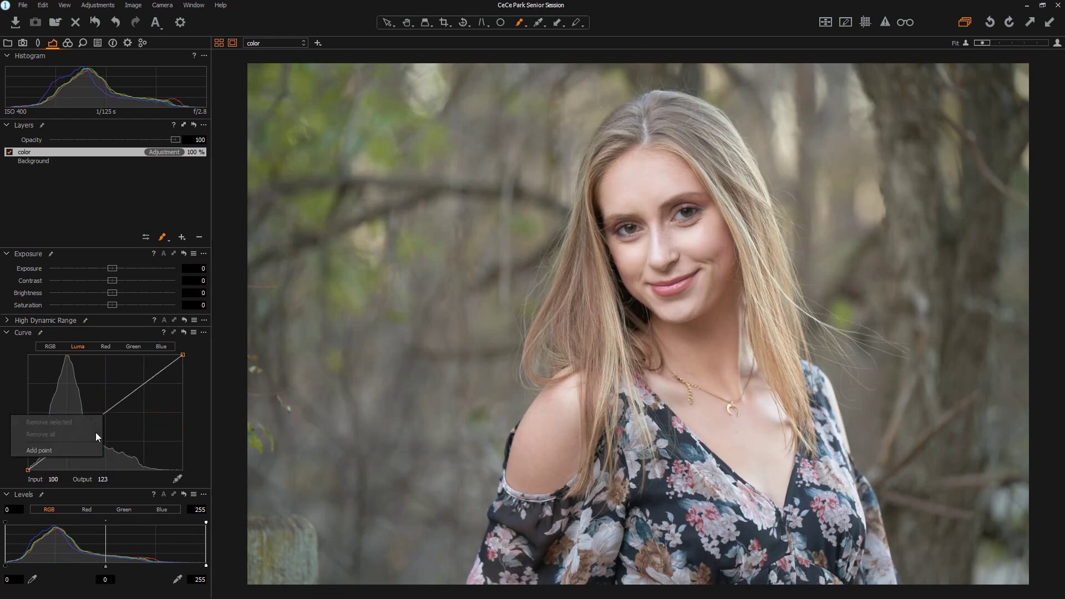
click(89, 434)
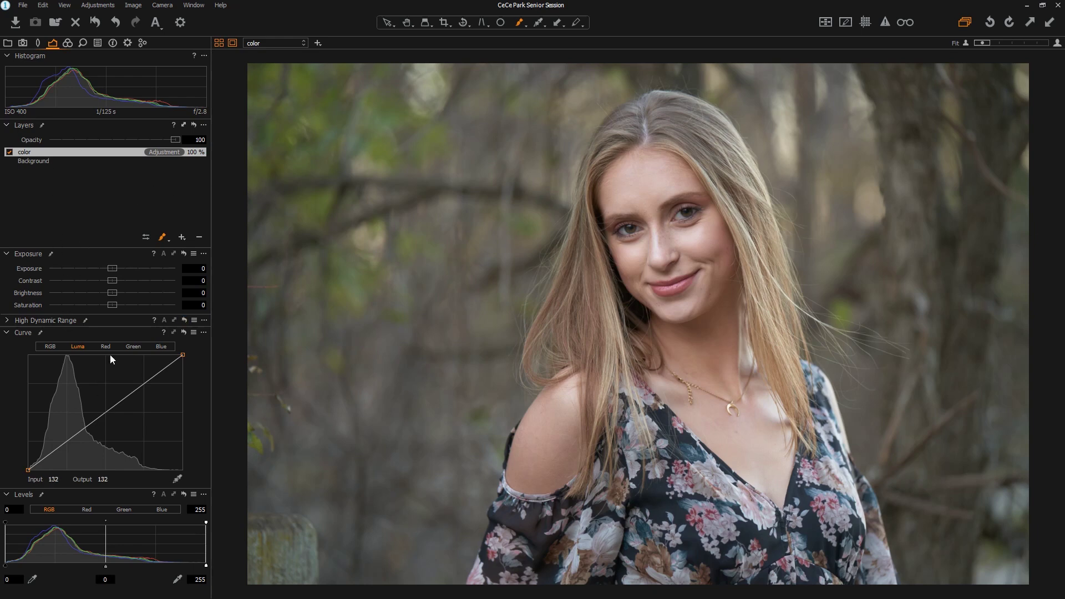
Step: Preview the Vivid 1 exposure preset on the color layer without applying it
click(194, 254)
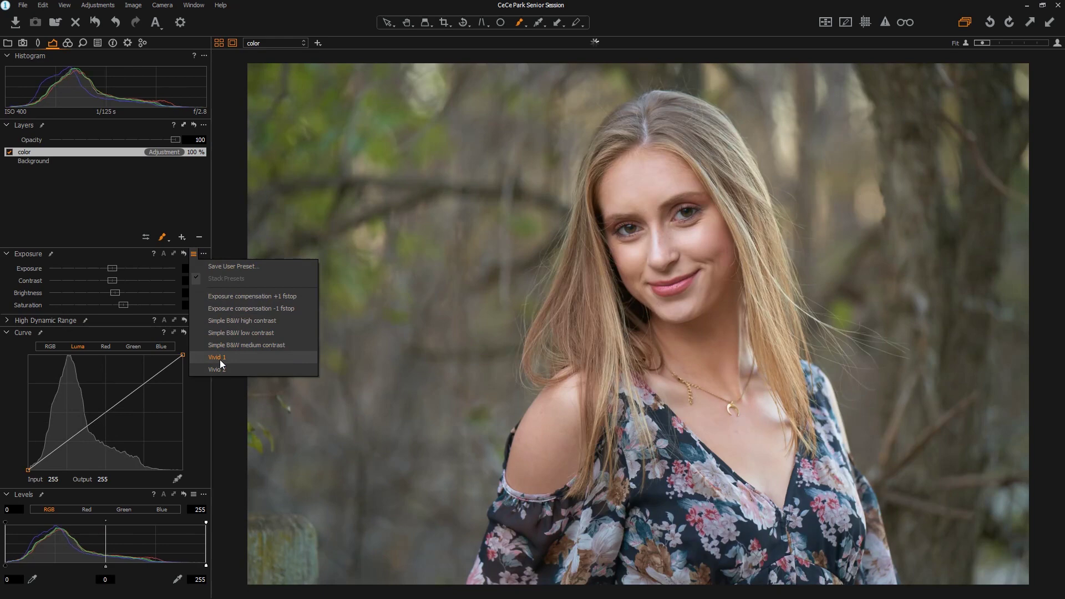
key(Escape)
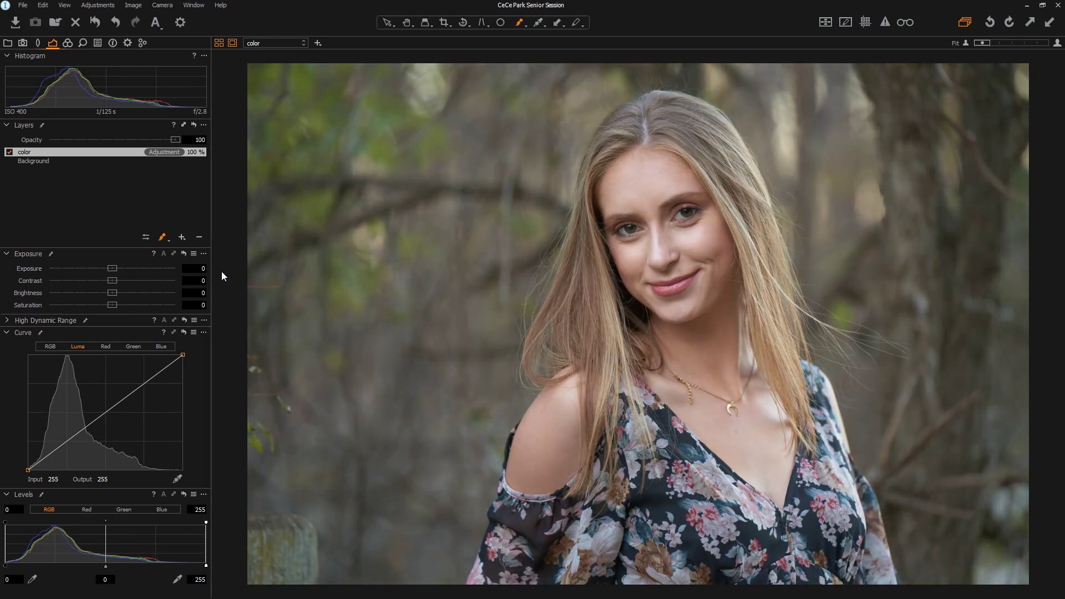
click(186, 254)
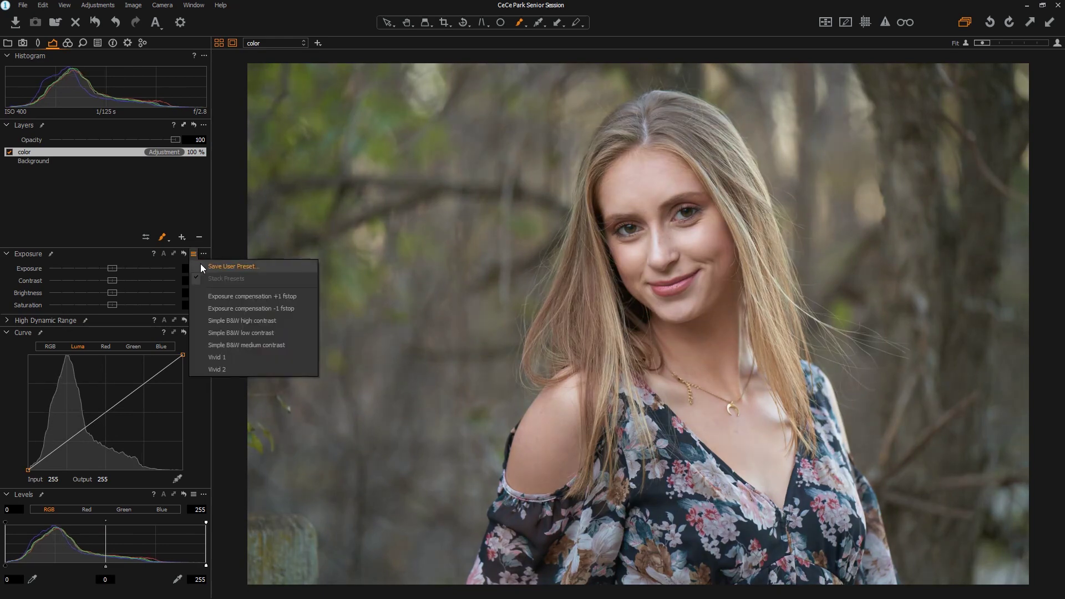
key(Escape)
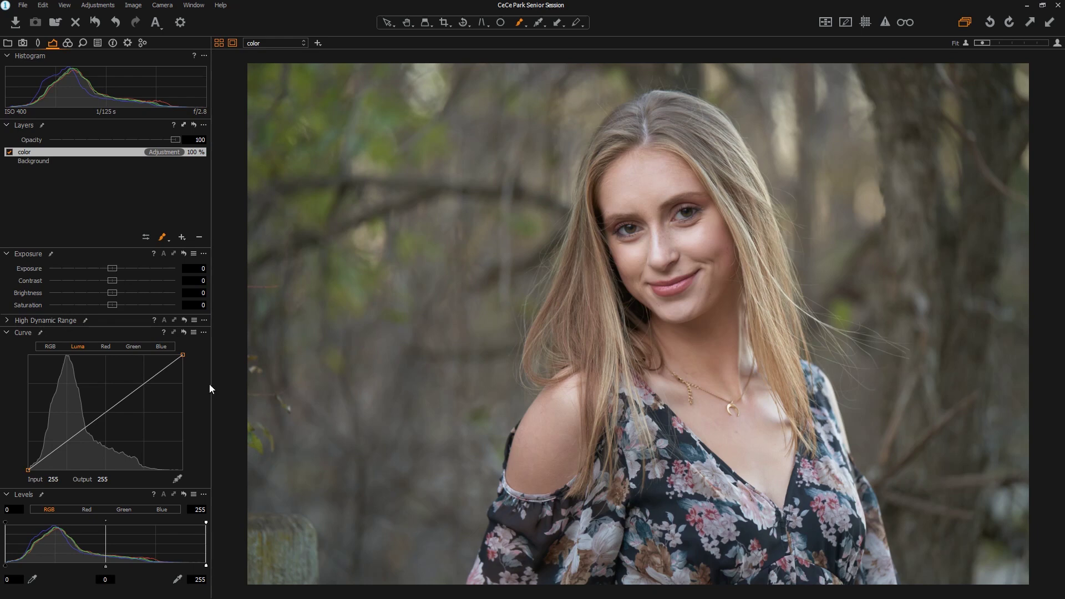
Step: Try a High Dynamic Range Highlight value of 5 on the color layer
click(7, 320)
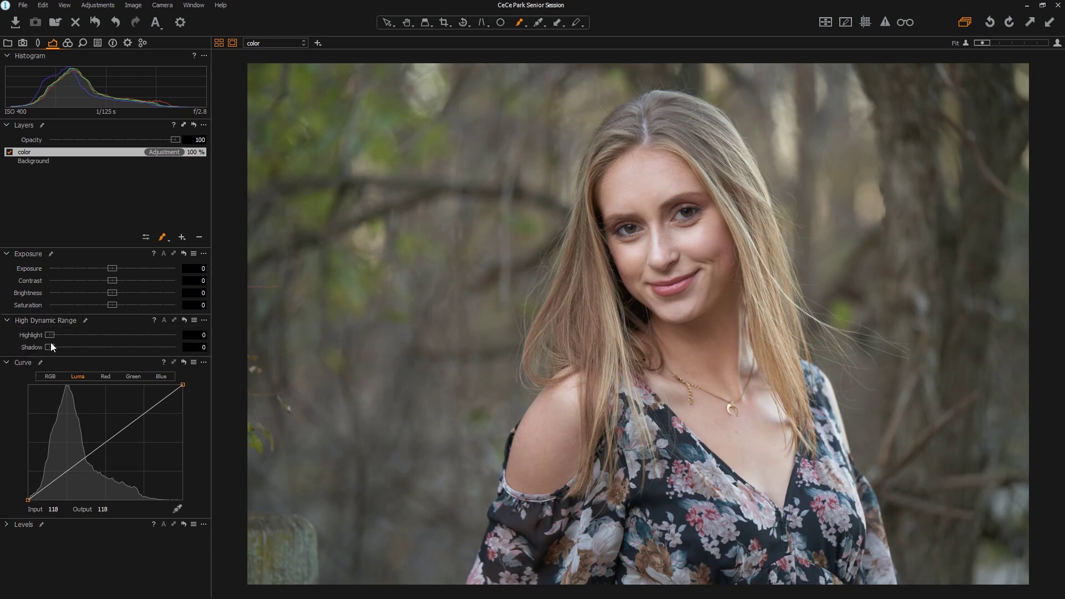
mouse_move(52, 334)
mouse_down()
mouse_move(67, 335)
mouse_move(57, 338)
mouse_up()
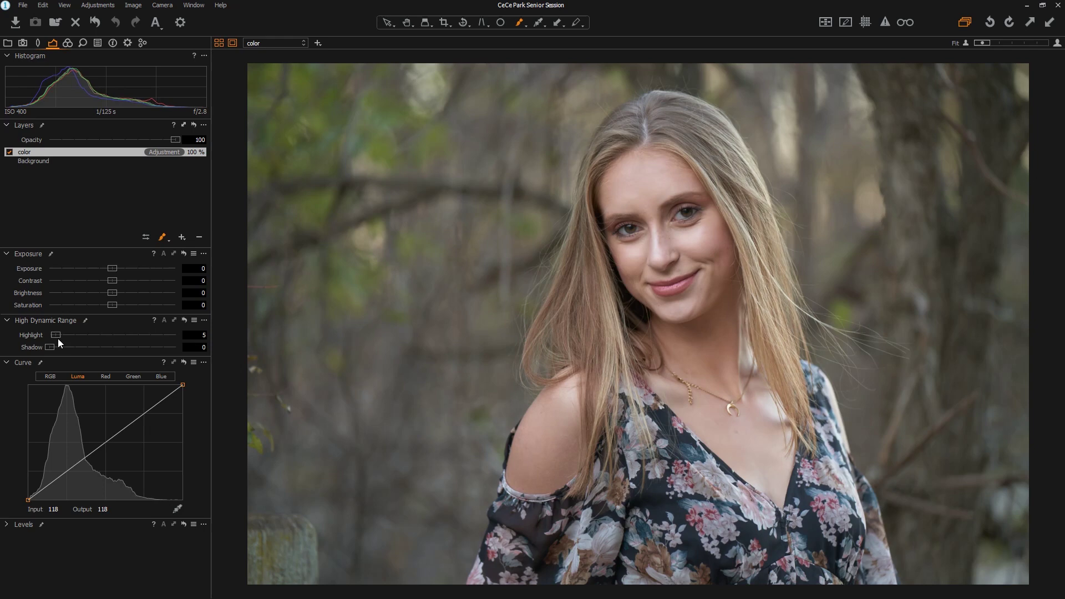
click(7, 321)
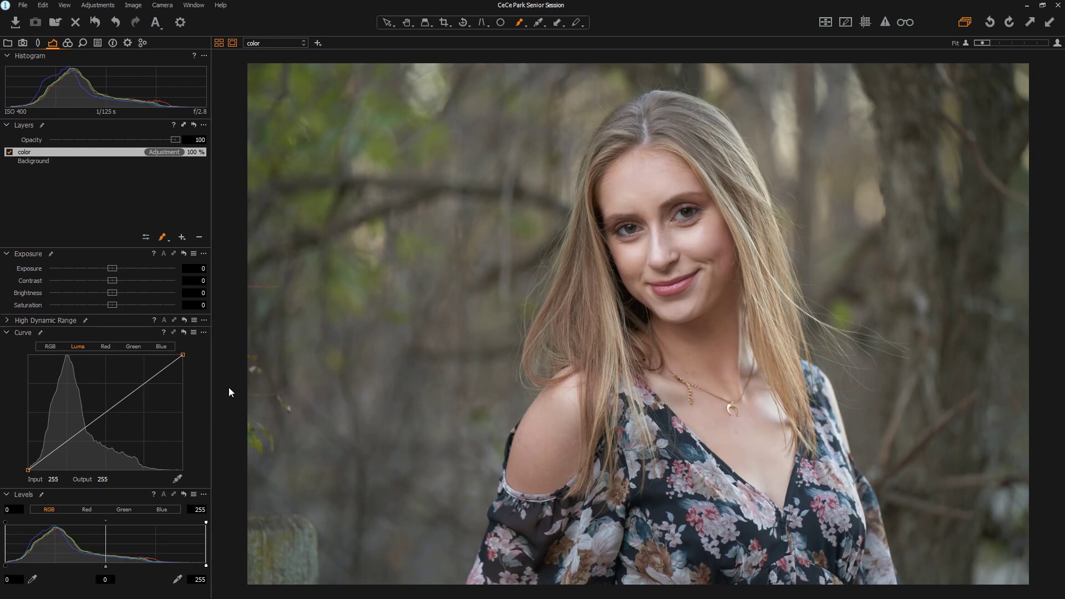
Step: Try lowering the Blue curve's highlight endpoint to an output of 232 and lifting its shadow endpoint, restoring both
click(162, 345)
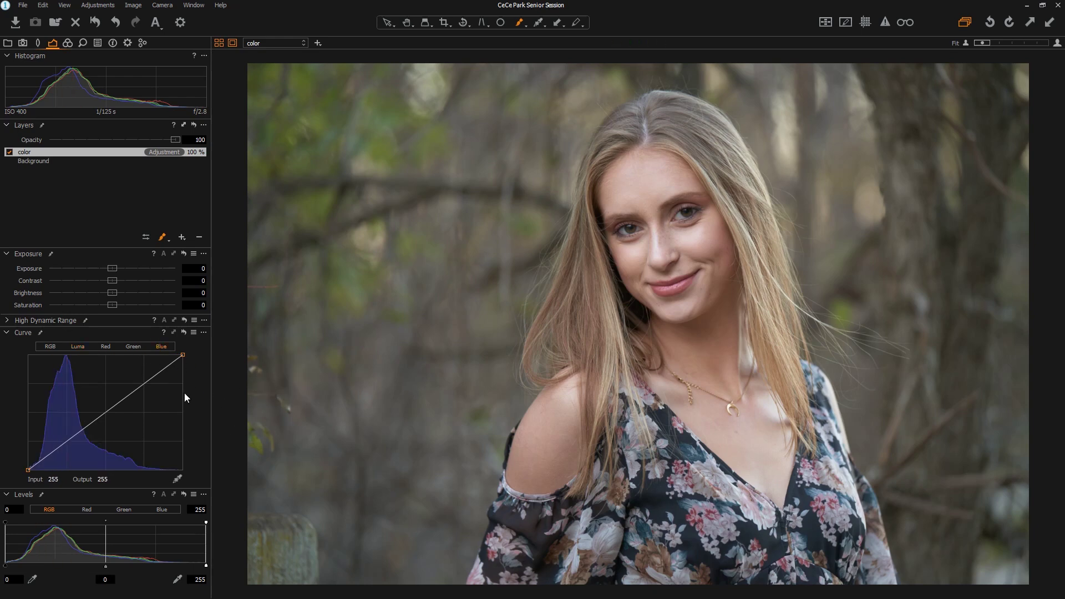
drag(183, 356, 199, 365)
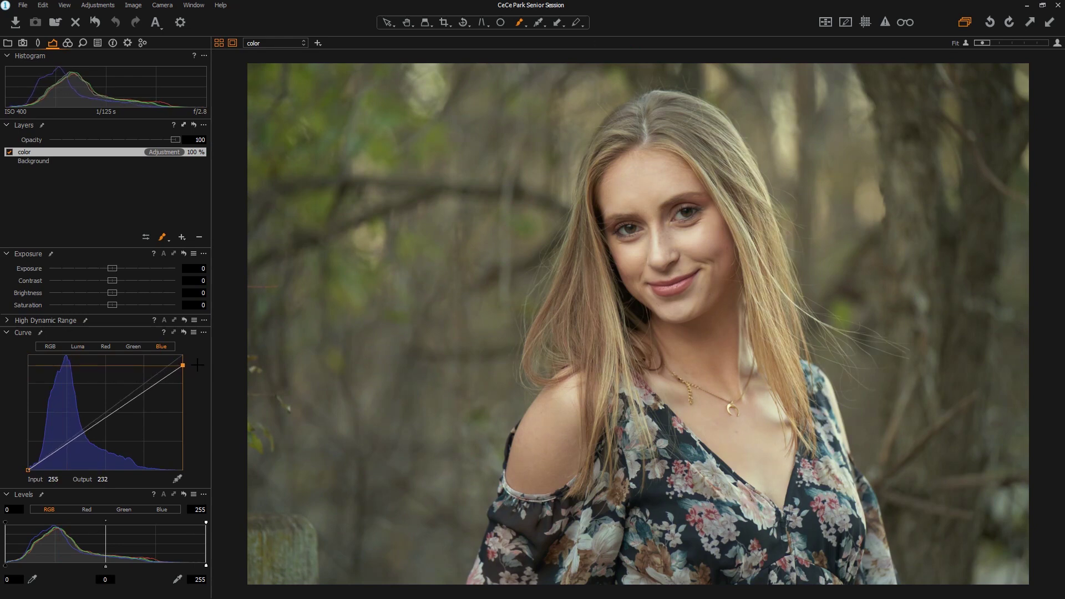
drag(28, 469, 25, 466)
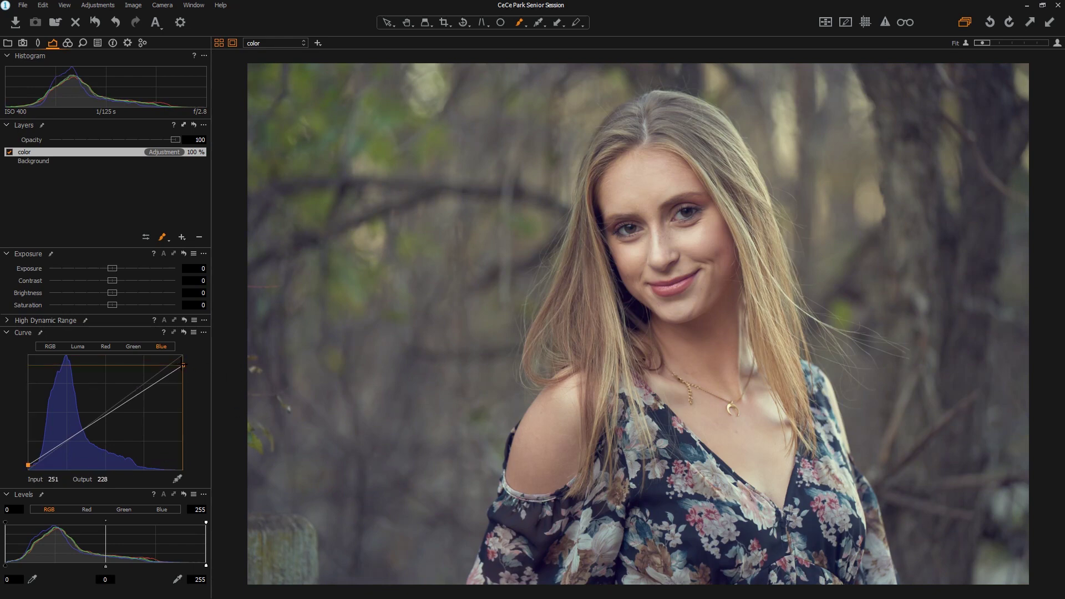
drag(27, 465, 39, 487)
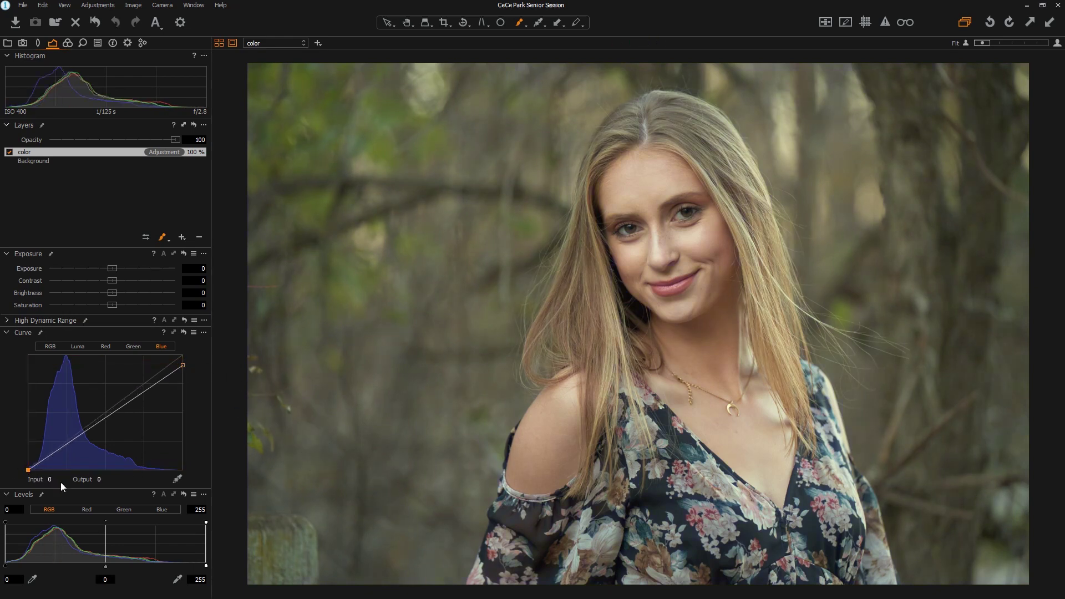
drag(183, 365, 191, 348)
Step: Add two points to the color layer's Blue curve, lifting the shadows slightly and pulling the highlights slightly down
drag(66, 442, 67, 445)
drag(135, 397, 136, 394)
drag(52, 458, 64, 440)
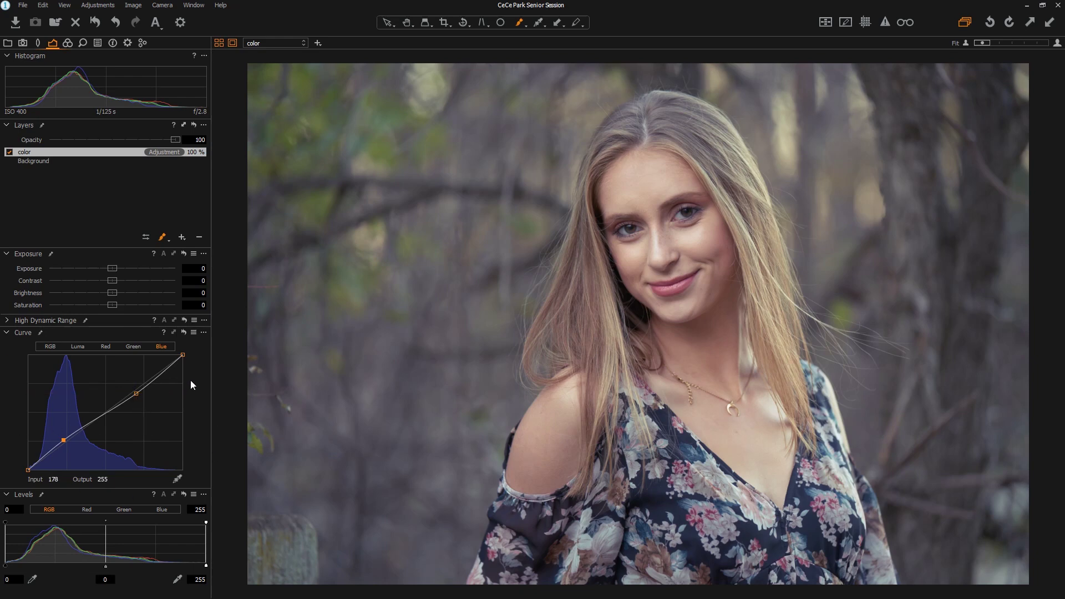
click(203, 331)
click(201, 341)
click(194, 333)
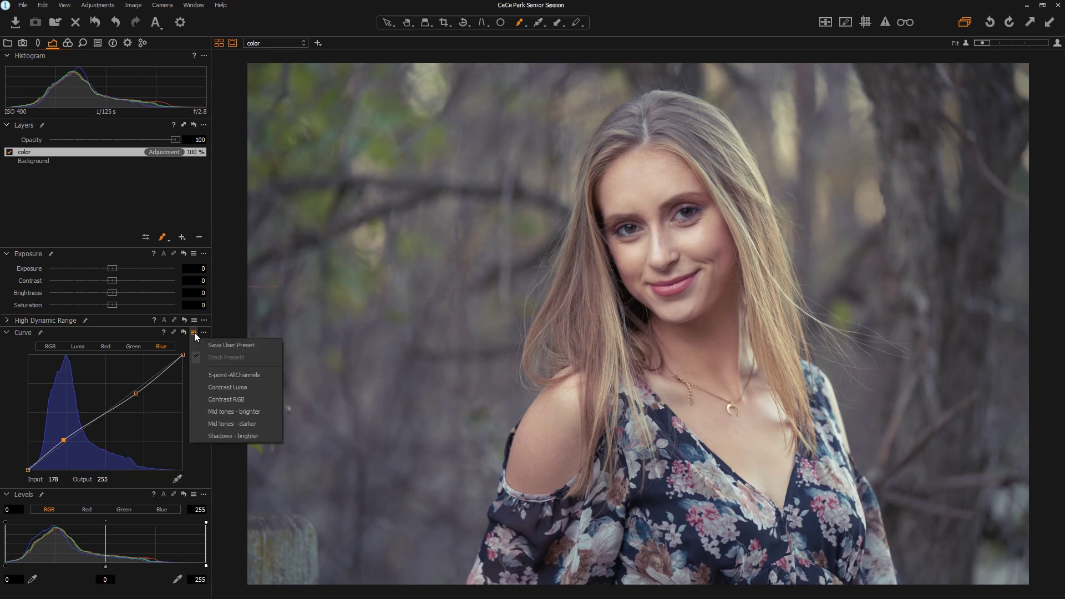
click(194, 331)
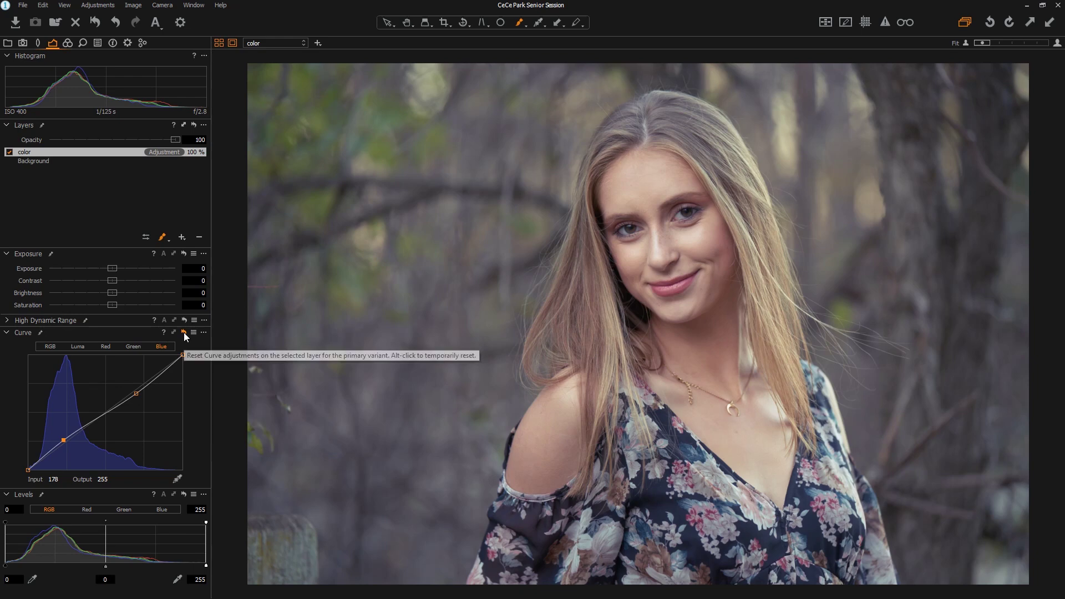
Step: Clear the color layer's curve points, try lifting the Blue curve from input 144 to output 173, and reset the curve again
click(184, 333)
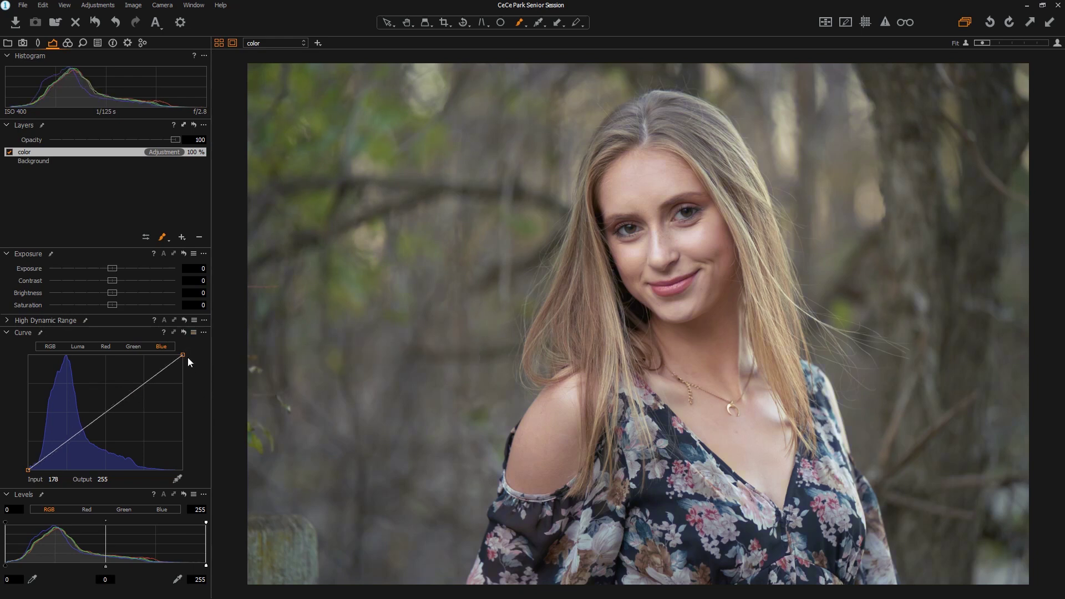
drag(116, 404, 115, 392)
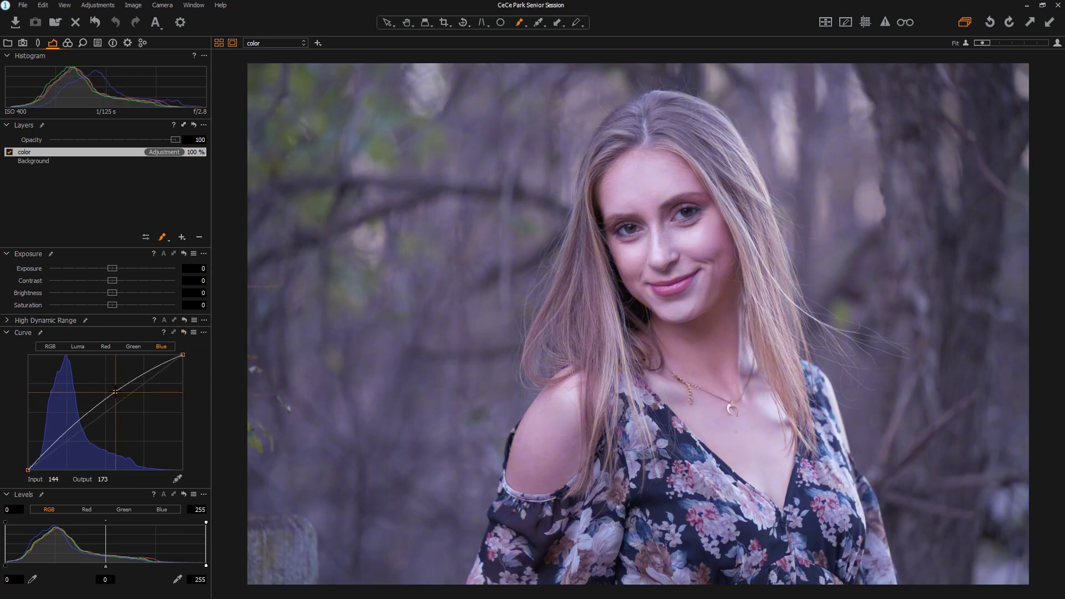
click(183, 332)
alt+click(184, 334)
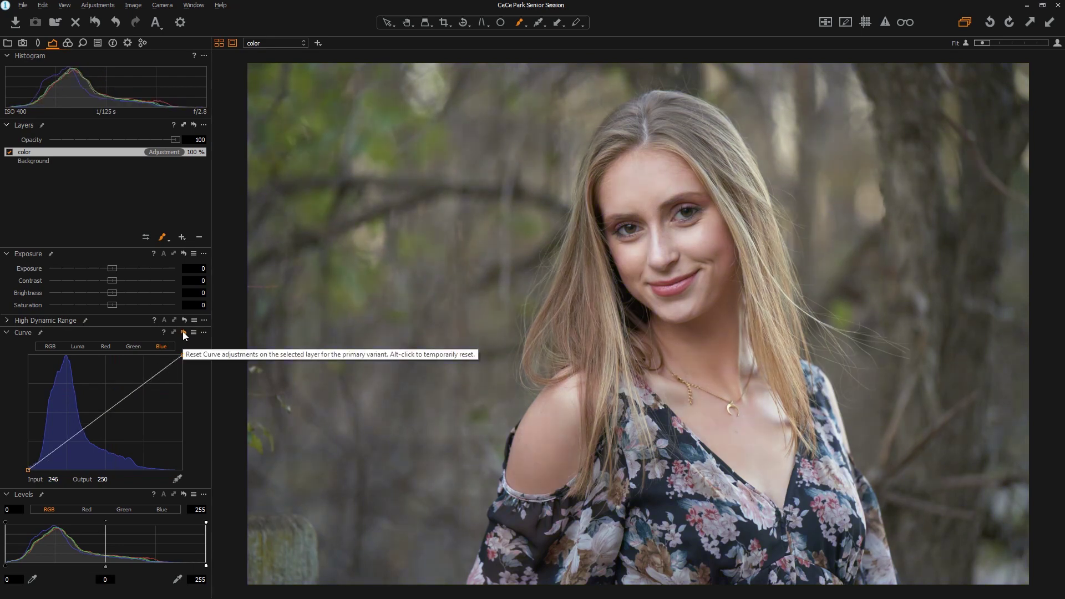
alt+click(183, 334)
alt+click(183, 334)
click(183, 333)
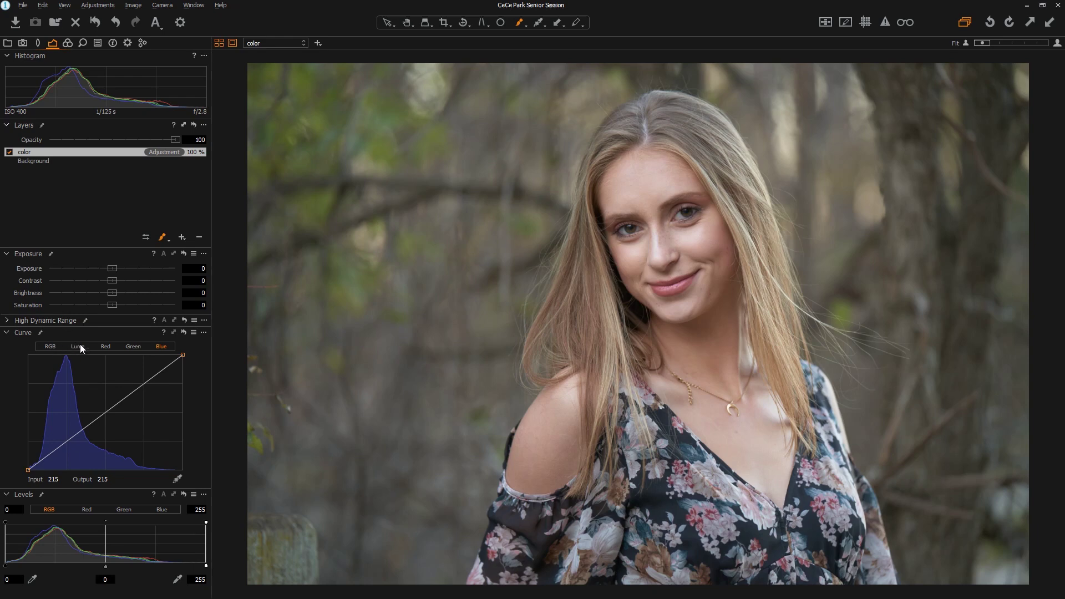
Step: Preview the Contrast Luma curve preset on the color layer without applying it, and return to the RGB curve
click(193, 333)
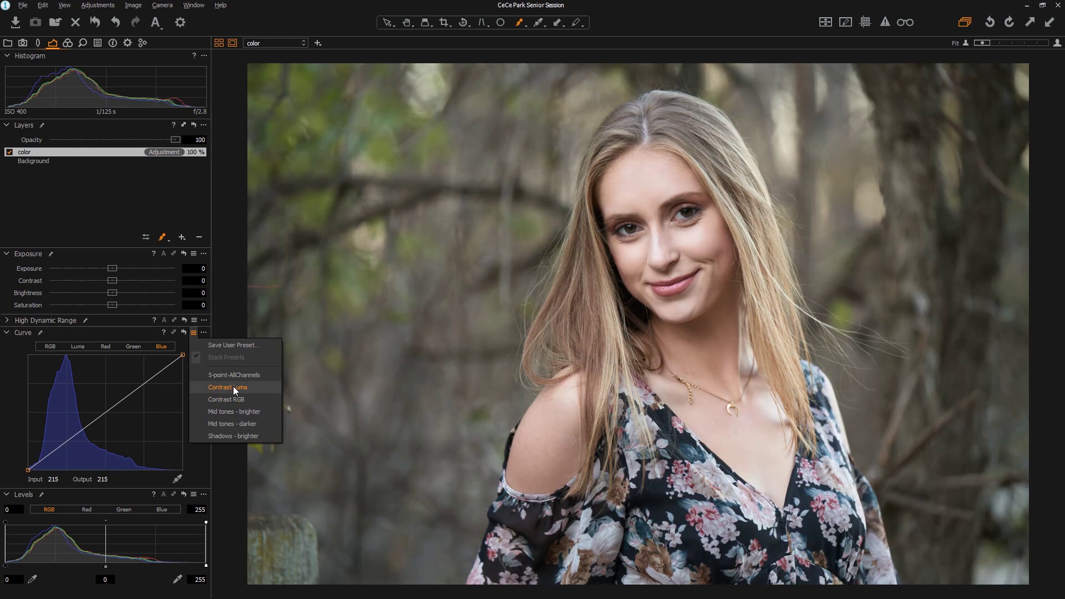
click(3, 410)
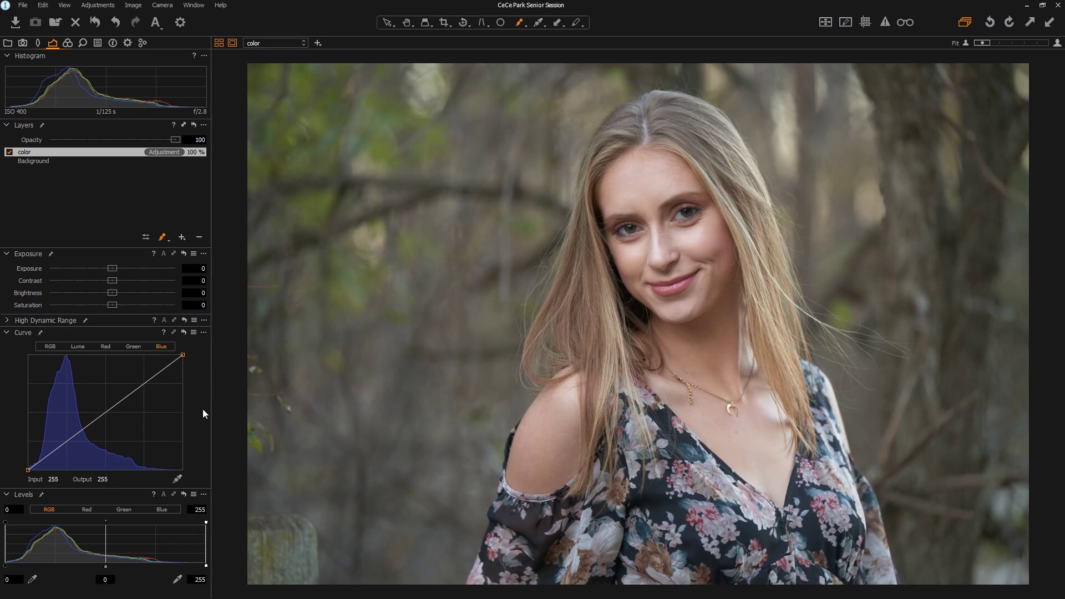
click(50, 347)
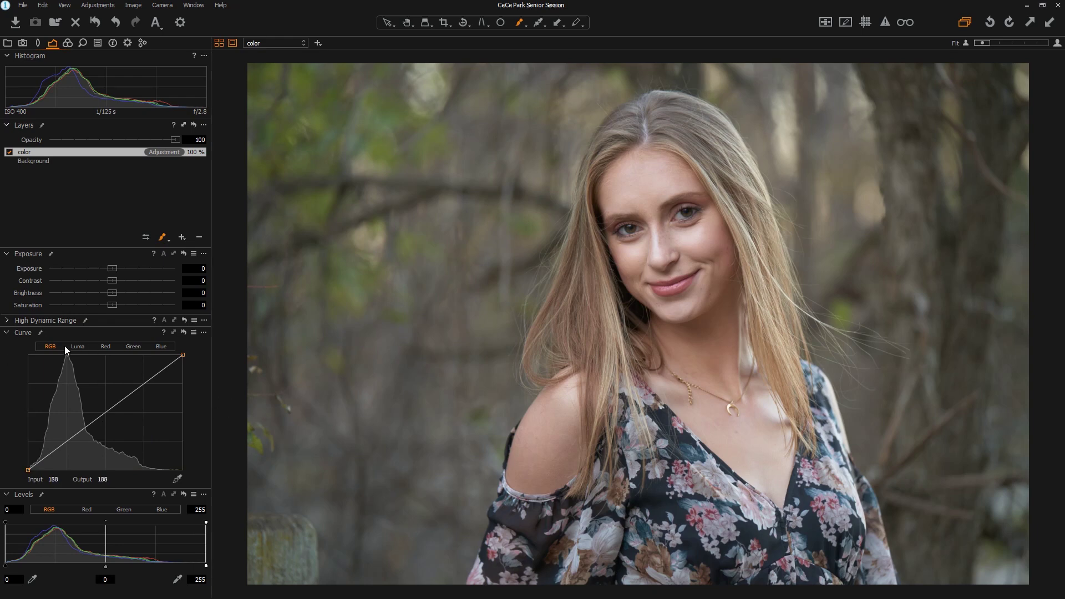
Step: Collapse the Exposure tool and try out the white point and midtone handles of the RGB Levels
click(7, 255)
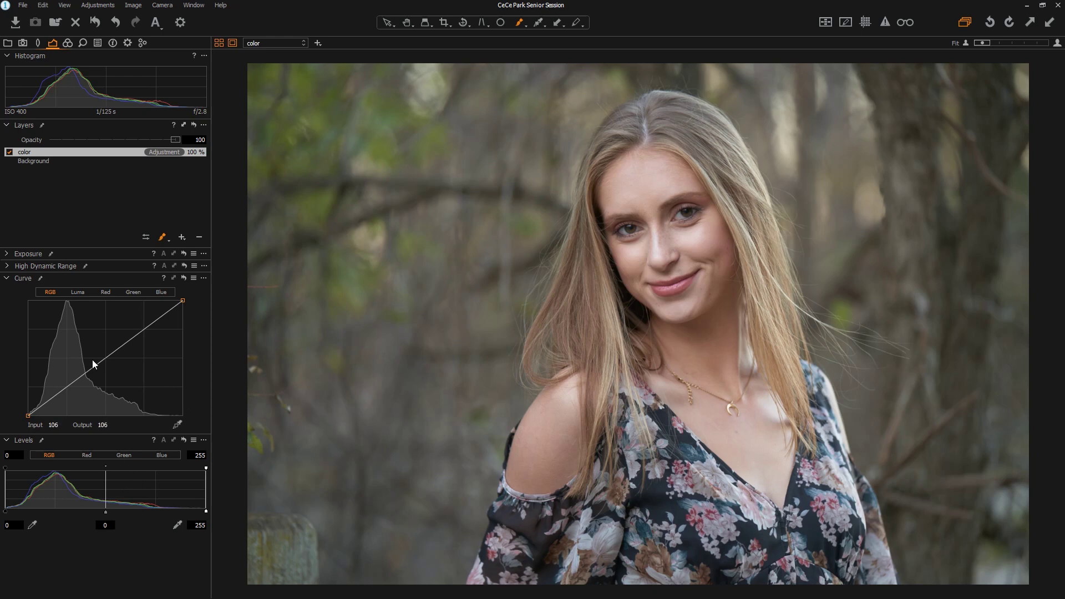
drag(206, 469, 240, 518)
mouse_move(108, 512)
mouse_down()
mouse_move(95, 510)
mouse_move(115, 512)
mouse_move(106, 515)
mouse_up()
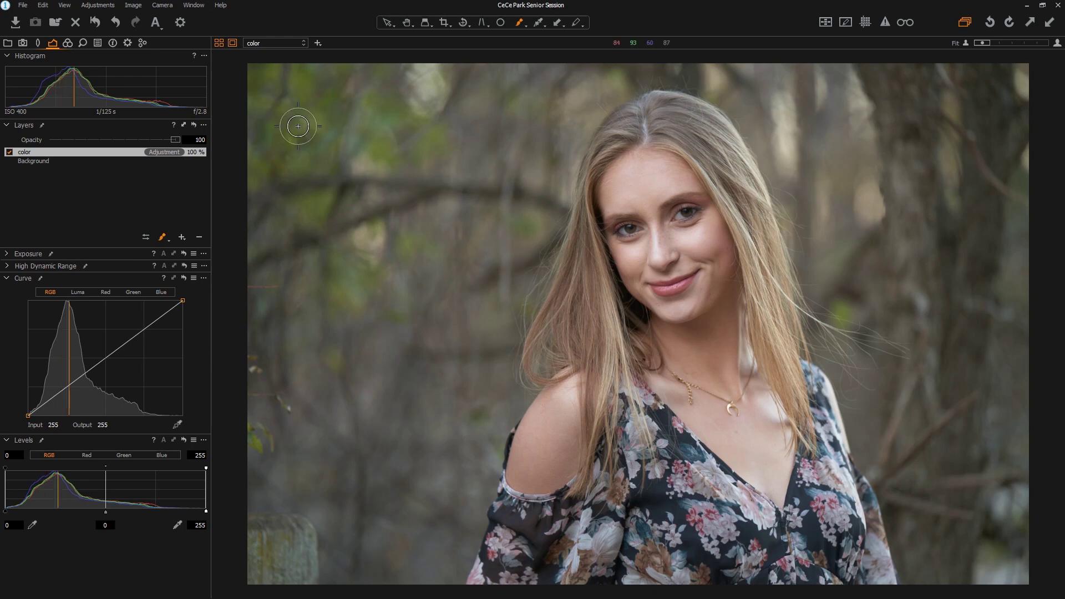
Step: Switch to the color tools and remove the Curve tool from that tool set
click(67, 44)
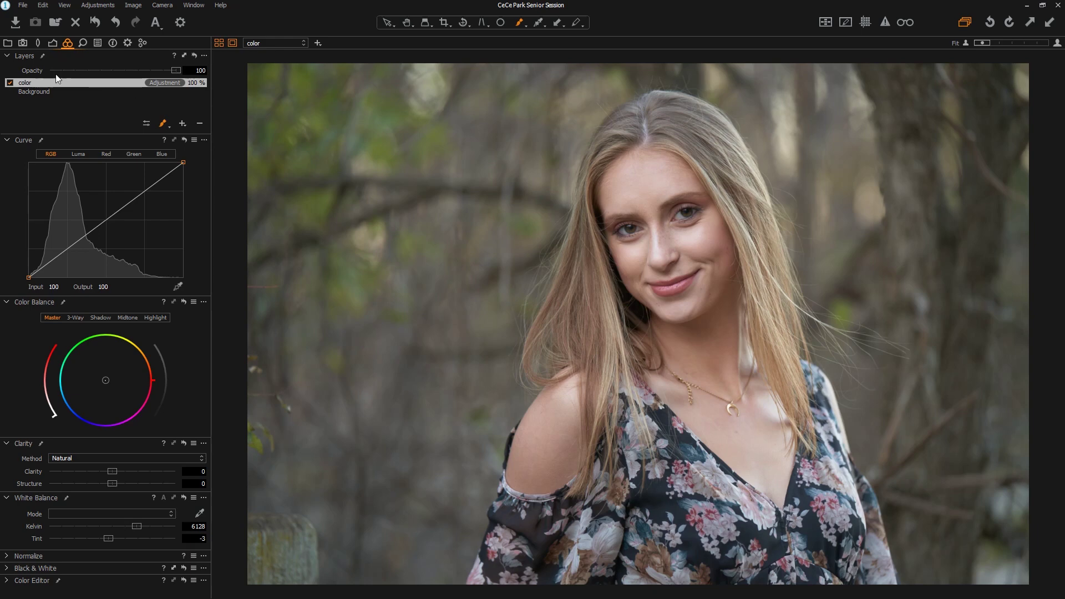
right_click(116, 138)
mouse_move(134, 158)
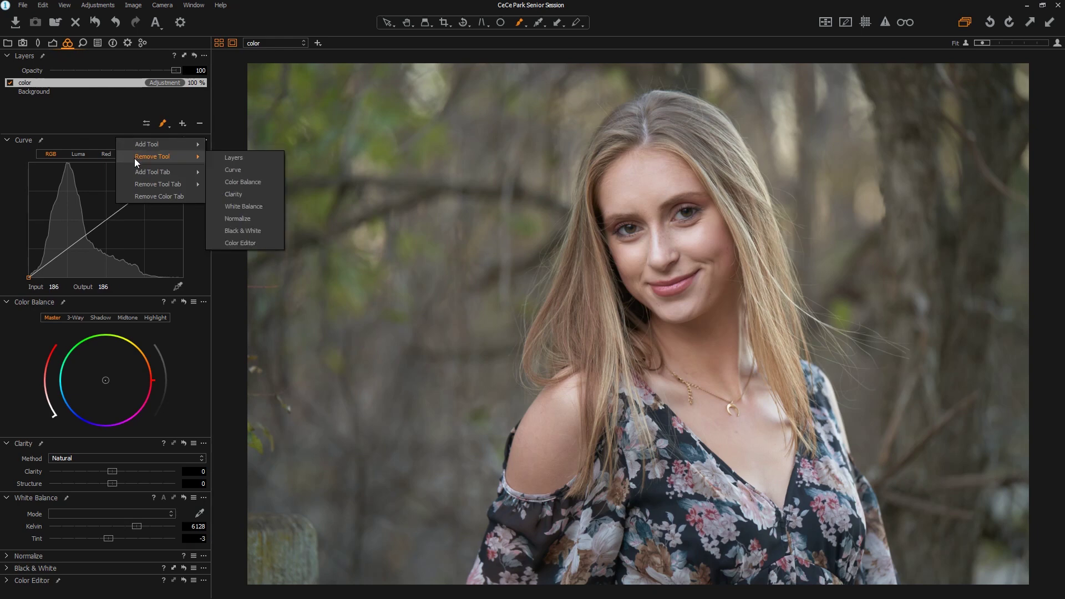
click(240, 168)
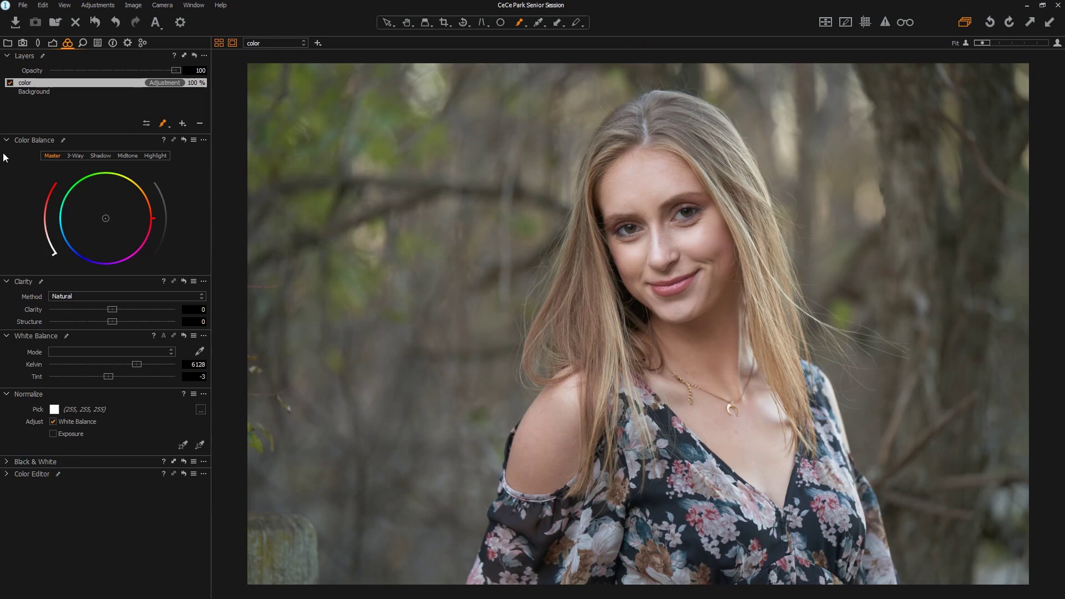
Step: Set the Color Balance tool to its Shadow wheel and add a second Color Balance tool directly beneath it
click(76, 155)
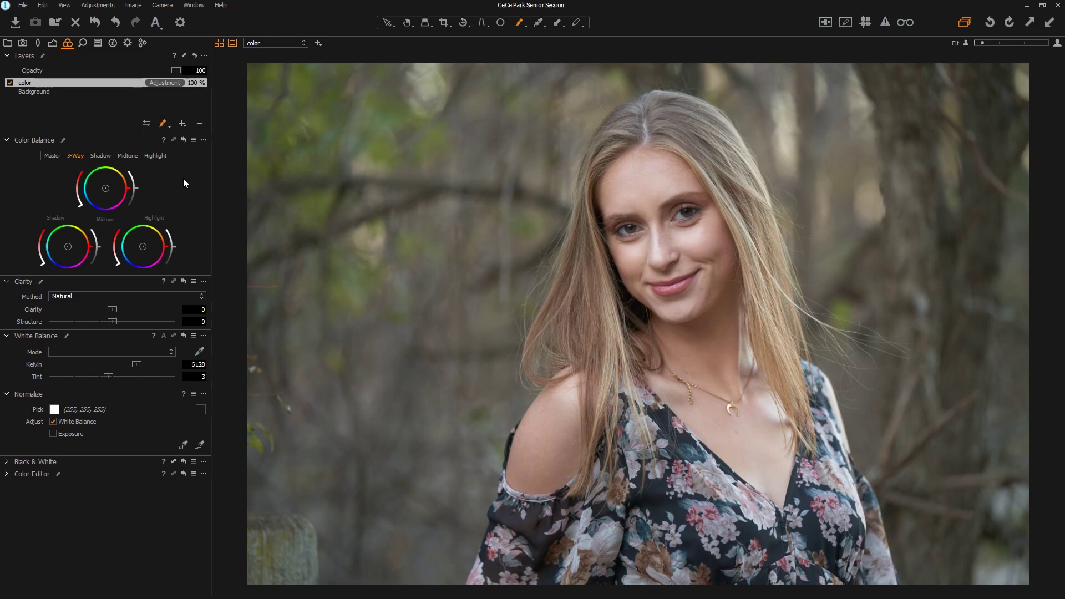
click(98, 155)
right_click(108, 136)
mouse_move(127, 145)
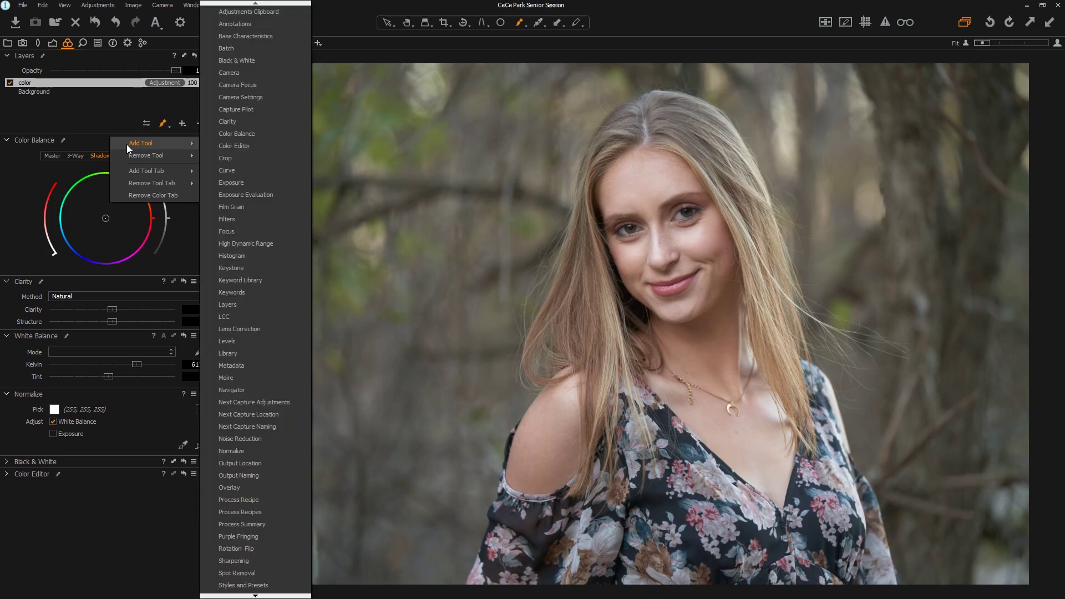
click(238, 133)
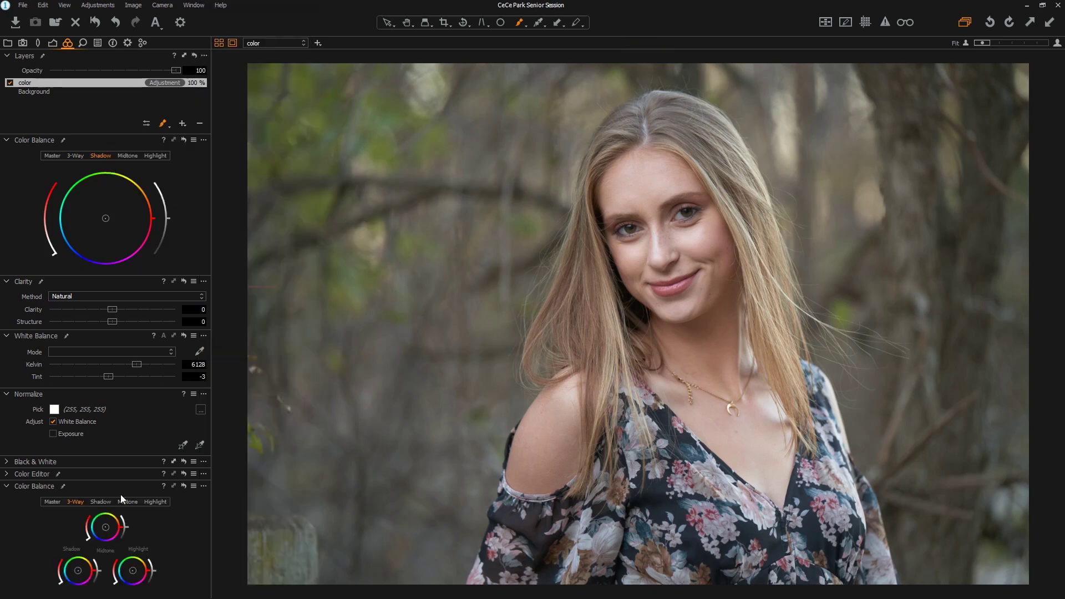
drag(118, 484, 115, 275)
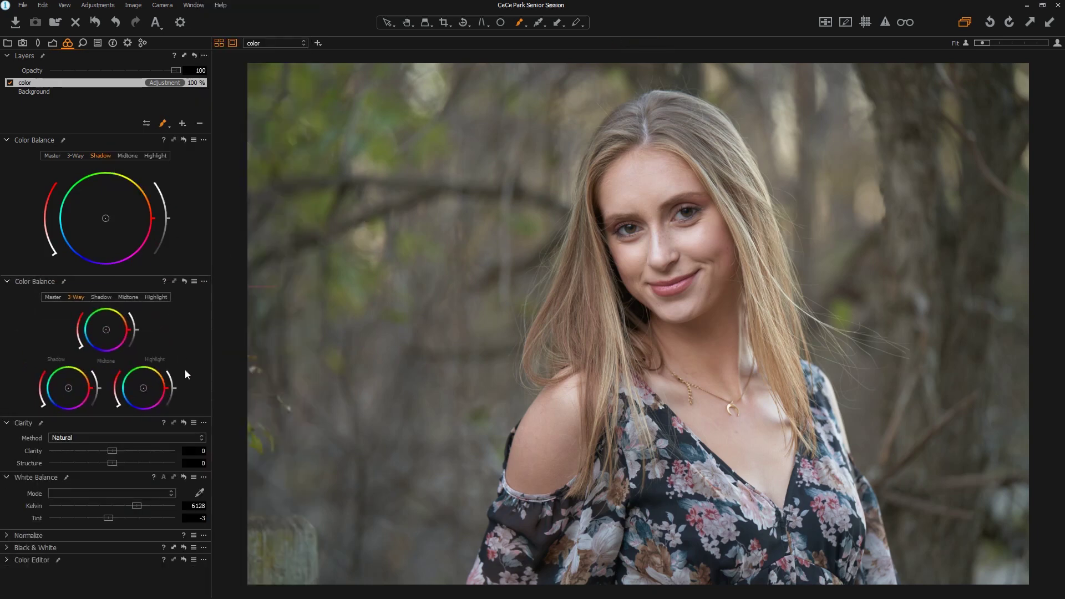
Step: Set the second Color Balance tool to Midtone and add a third one set to Highlight directly beneath it
click(130, 296)
right_click(134, 279)
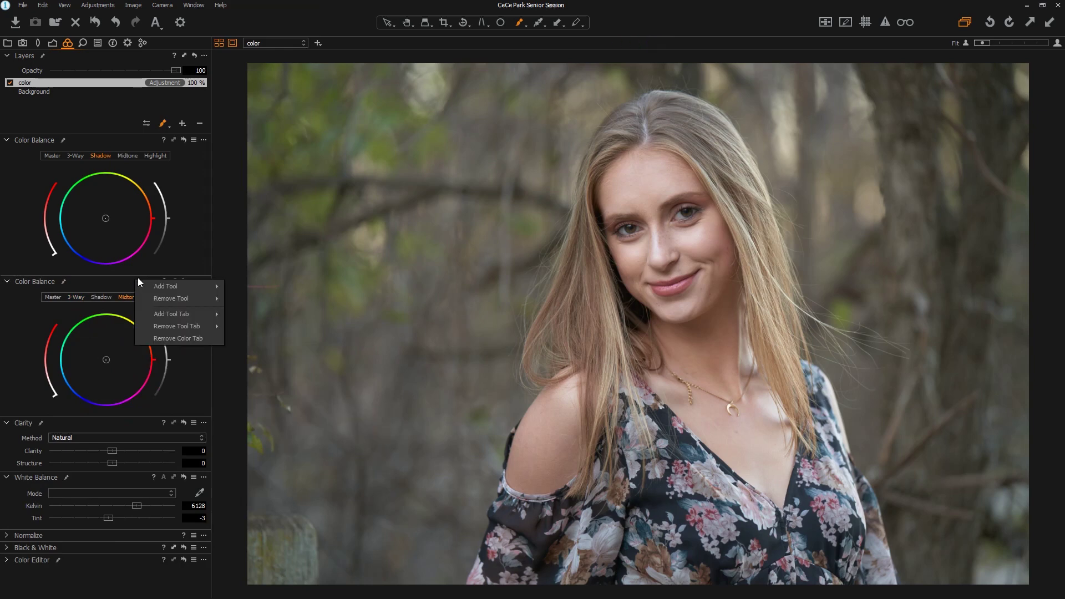
mouse_move(196, 287)
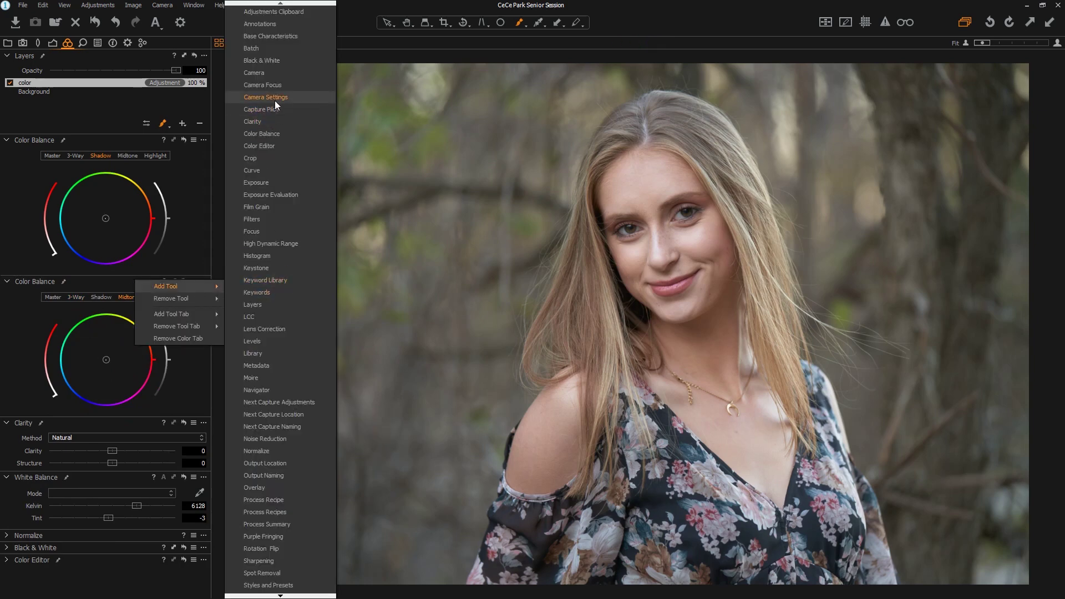
click(274, 134)
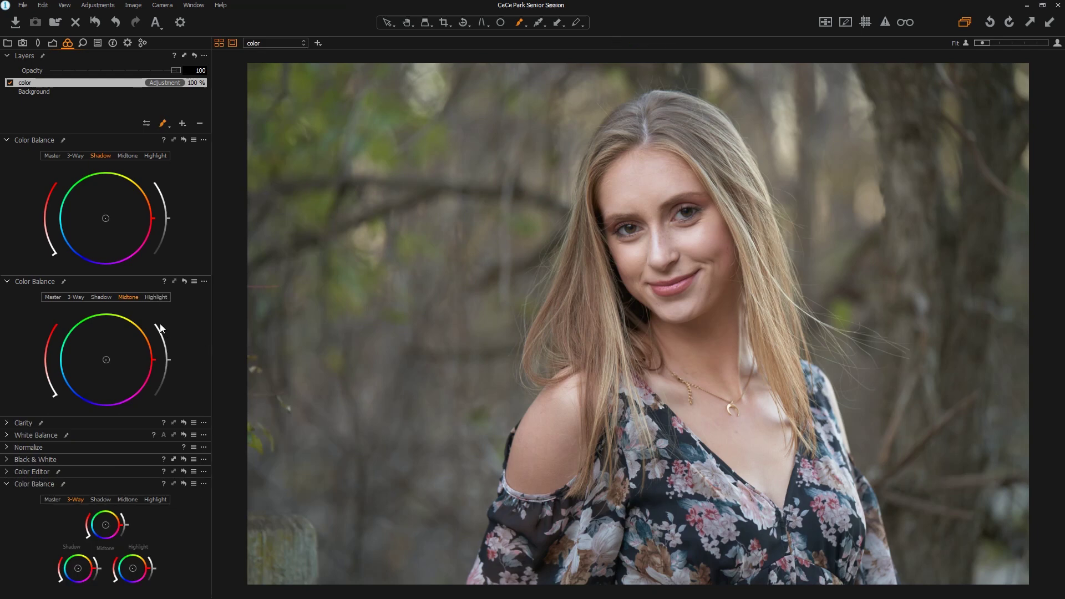
click(155, 500)
drag(138, 485, 138, 285)
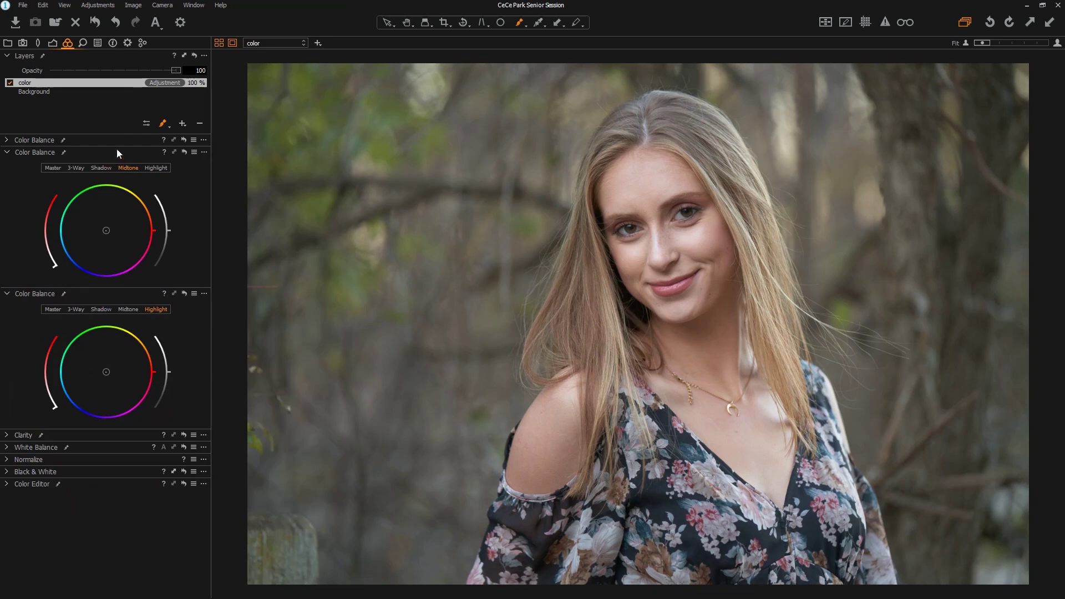
Step: Detach the Shadow, Midtone and Highlight Color Balance tools and stack them as one floating group beside the portrait
drag(114, 138, 392, 81)
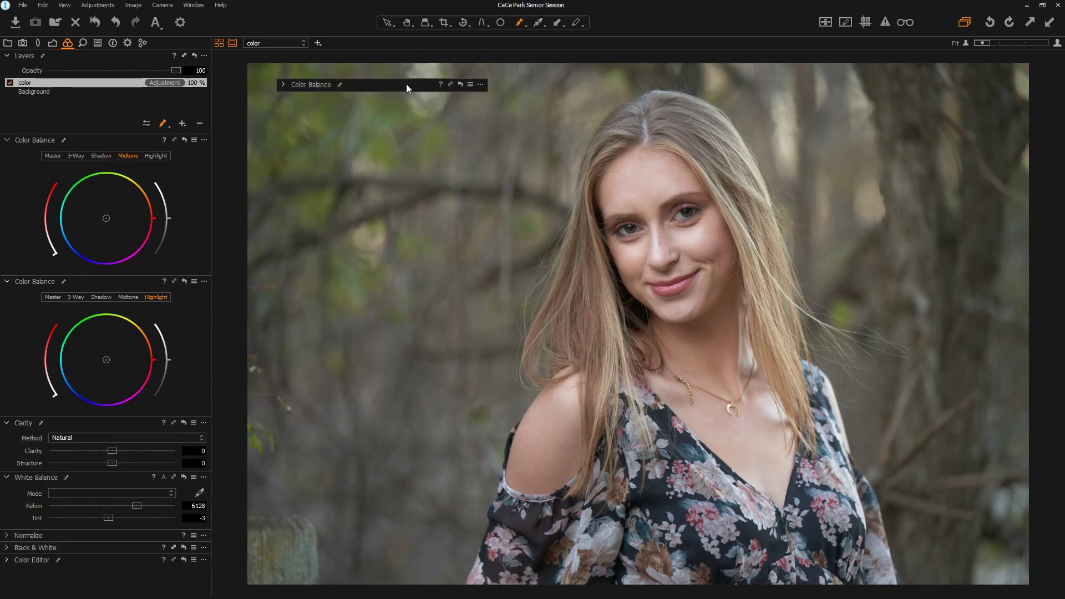
click(283, 85)
drag(122, 141, 387, 217)
drag(127, 140, 408, 357)
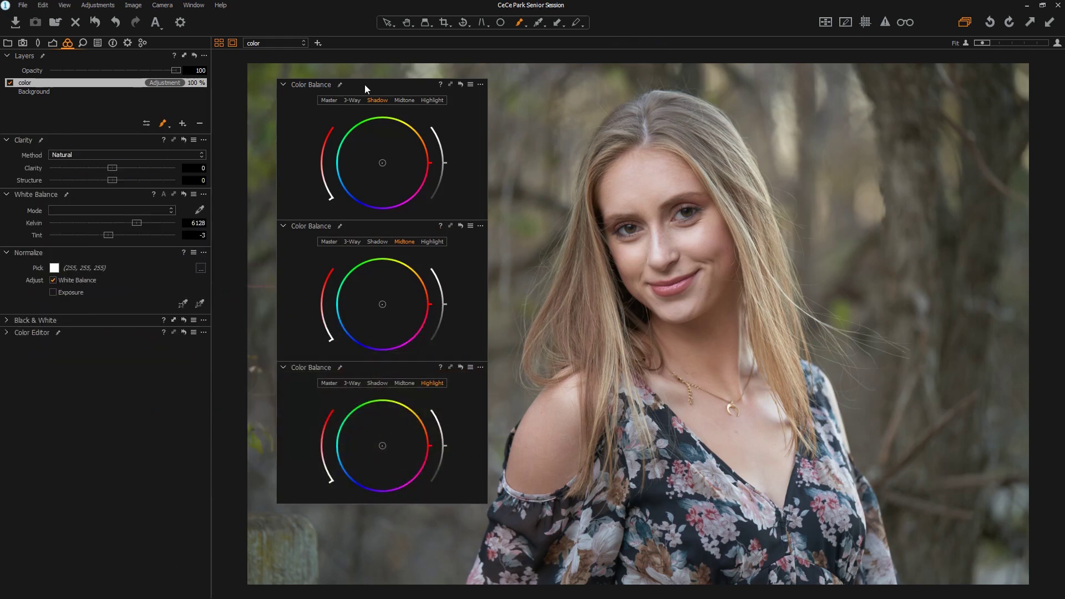
drag(364, 85, 927, 67)
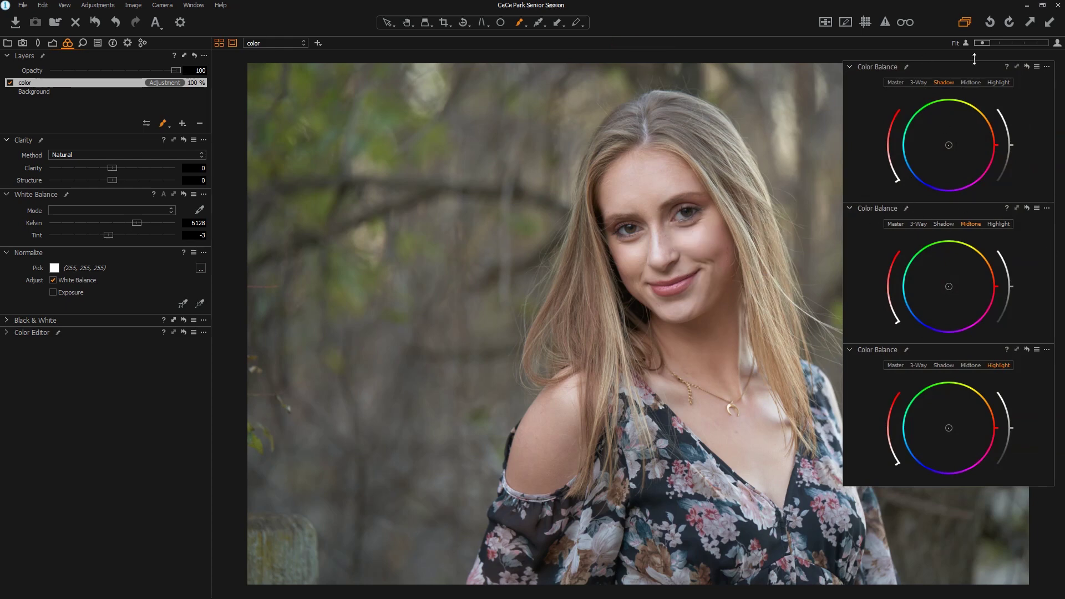
drag(966, 65, 260, 102)
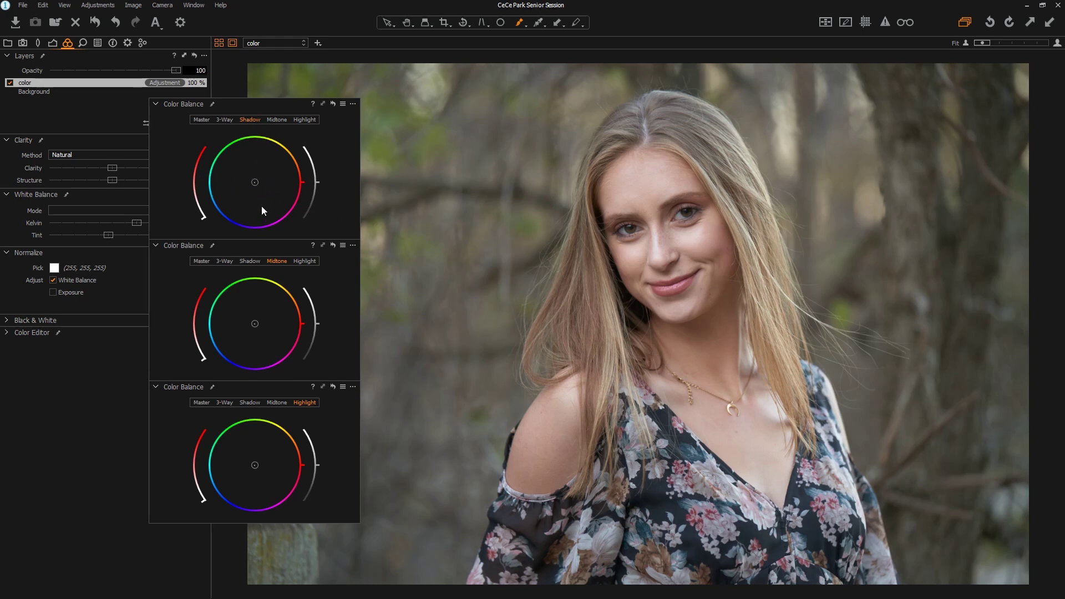
Step: Tint the shadows of the color layer moderately blue and darken them with the Shadow color wheel
mouse_move(254, 183)
mouse_down()
mouse_move(223, 203)
mouse_move(258, 207)
mouse_move(276, 194)
mouse_move(269, 170)
mouse_move(240, 173)
mouse_move(274, 166)
mouse_move(232, 174)
mouse_move(232, 198)
mouse_up()
drag(239, 190, 240, 188)
drag(271, 105, 240, 121)
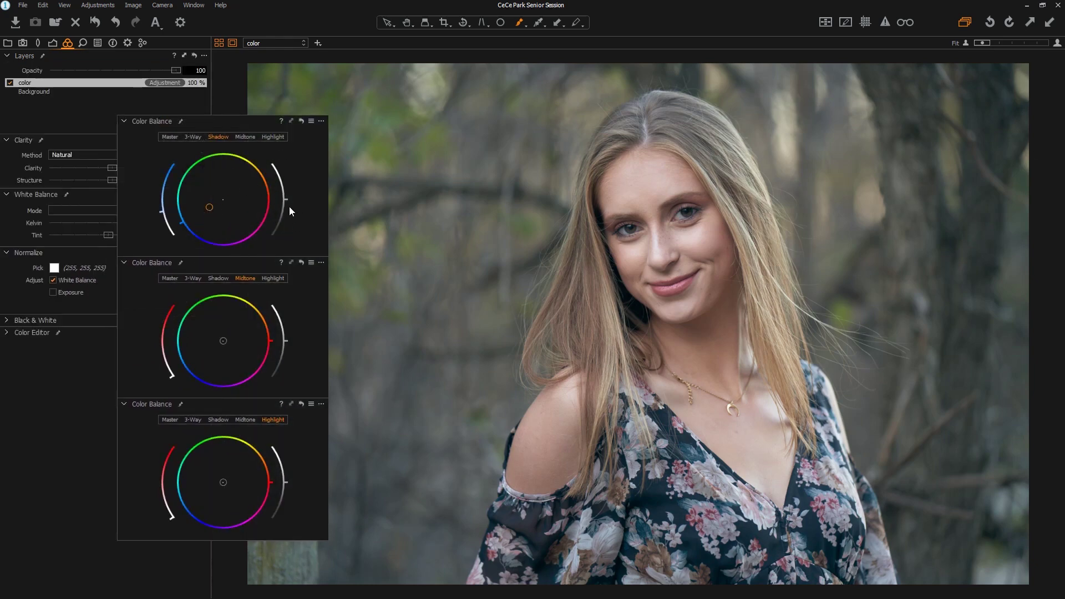
mouse_move(286, 200)
mouse_down()
mouse_move(289, 188)
mouse_move(283, 215)
mouse_move(291, 195)
mouse_move(298, 217)
mouse_up()
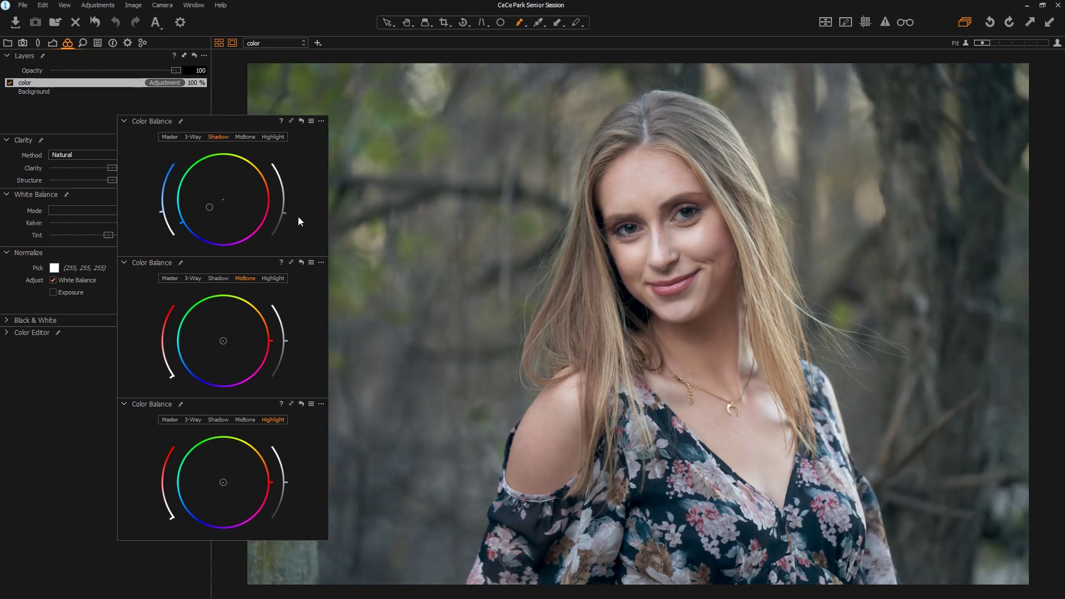
mouse_move(161, 213)
mouse_down()
mouse_move(160, 173)
mouse_move(159, 199)
mouse_up()
mouse_move(286, 212)
mouse_down()
mouse_move(291, 197)
mouse_move(279, 218)
mouse_up()
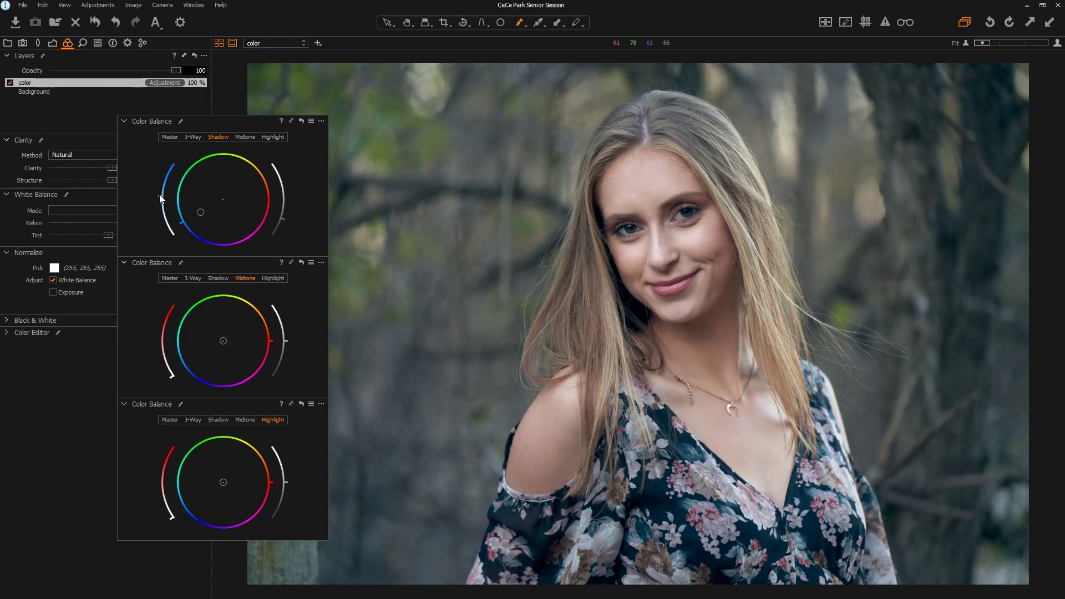
drag(159, 196, 212, 214)
Step: Warm the midtones slightly toward orange with the Midtone wheel and compare against the temporarily reset color balance
mouse_move(224, 340)
mouse_down()
mouse_move(202, 372)
mouse_move(244, 361)
mouse_move(228, 339)
mouse_up()
drag(231, 338, 232, 341)
click(301, 262)
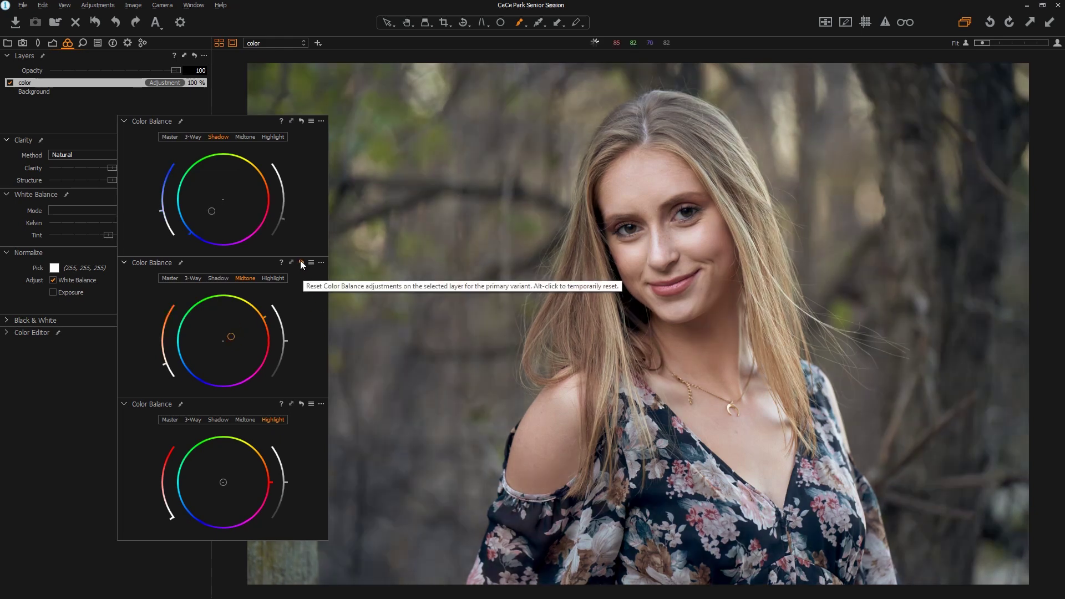
alt+click(301, 262)
drag(301, 262, 301, 262)
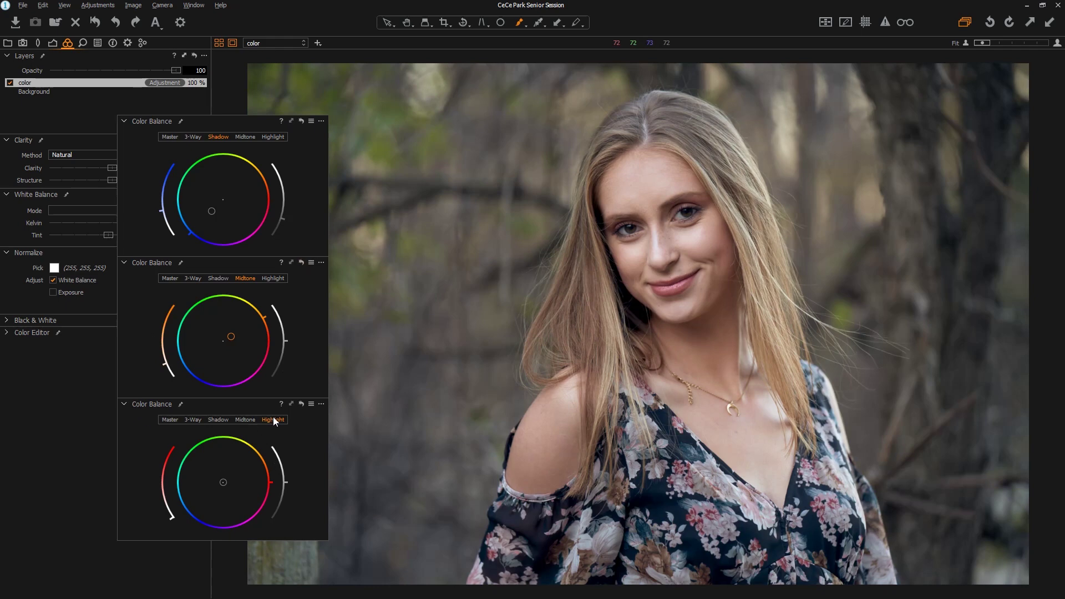
Step: Try tinting the highlights toward orange-yellow with the Highlight wheel
mouse_move(223, 483)
mouse_down()
mouse_move(238, 474)
mouse_move(224, 471)
mouse_move(245, 475)
mouse_move(247, 461)
mouse_move(238, 470)
mouse_up()
double_click(238, 469)
Step: Dock the three floating Color Balance tools beneath the Layers tool and collapse all of them
drag(192, 120, 23, 74)
click(9, 75)
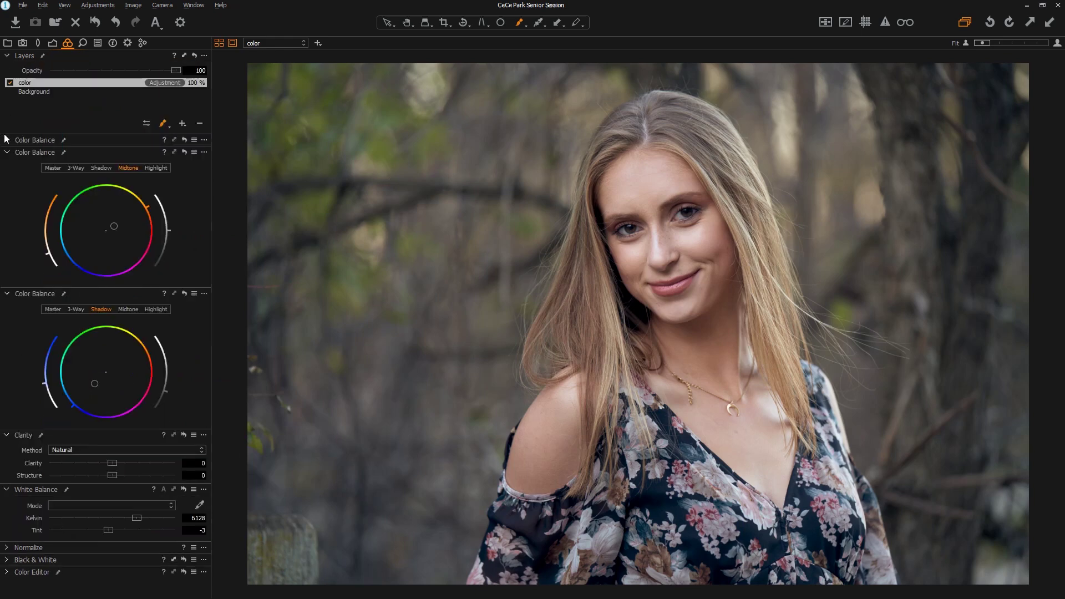
click(7, 152)
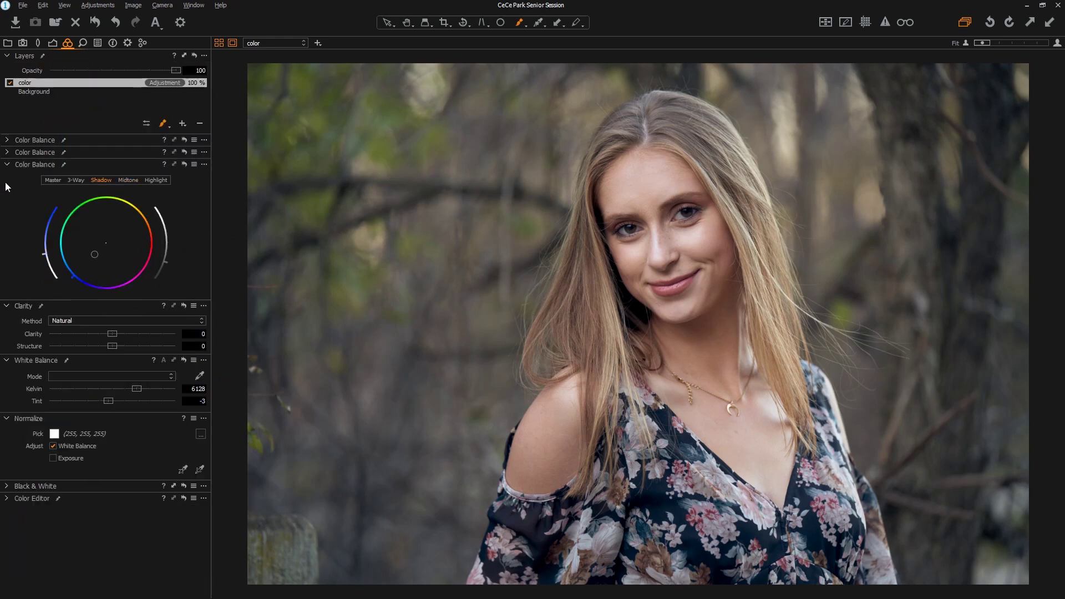
click(7, 165)
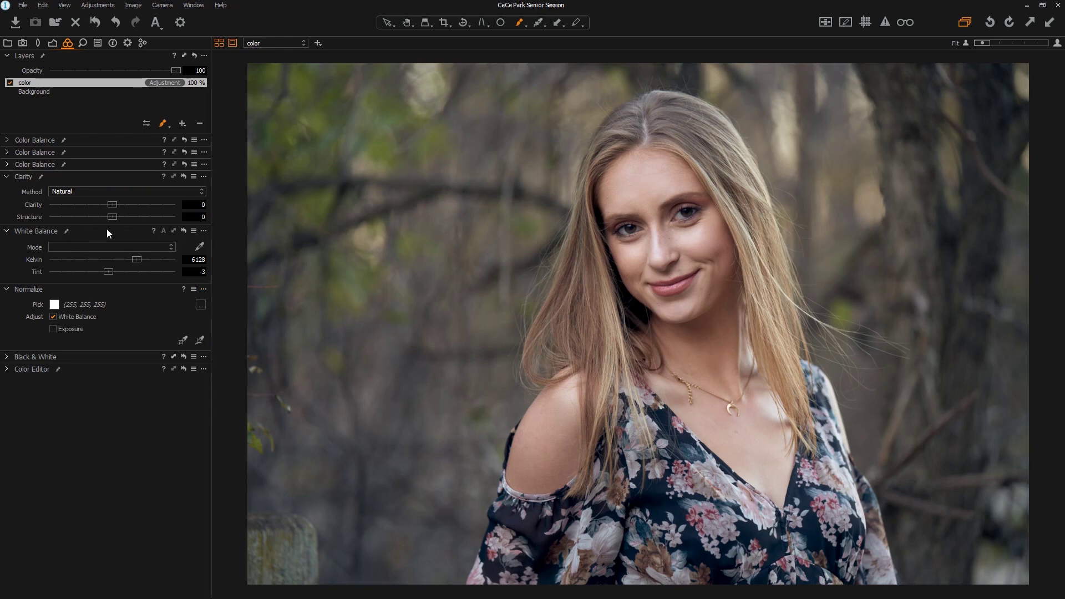
Step: Set a custom white balance on the color layer by sampling the white of the subject's eye on the image's right
click(199, 246)
scroll(684, 198, up, 2)
scroll(685, 211, up, 3)
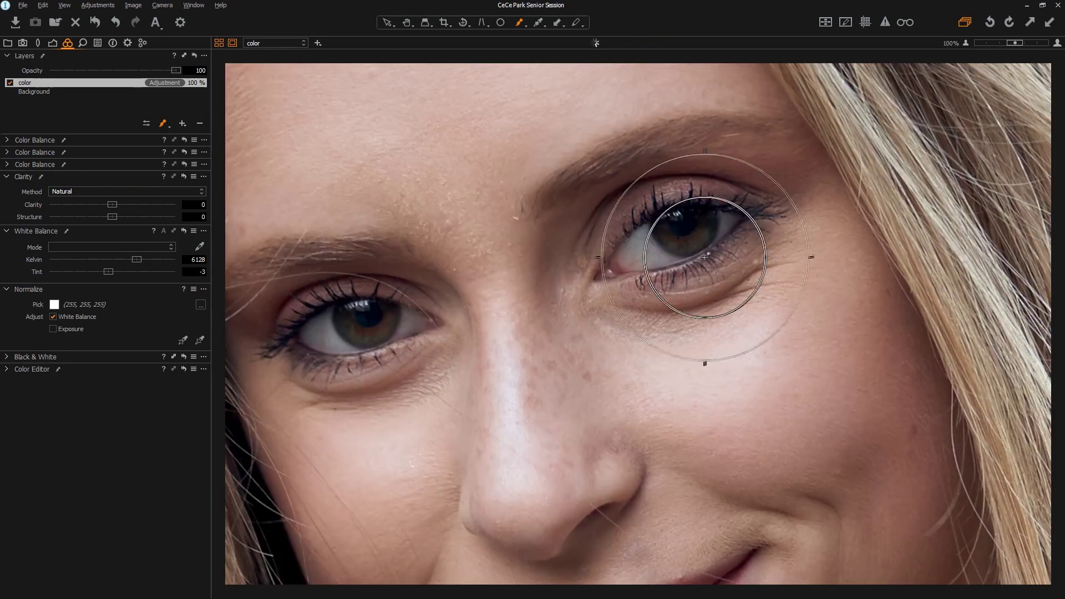
click(200, 247)
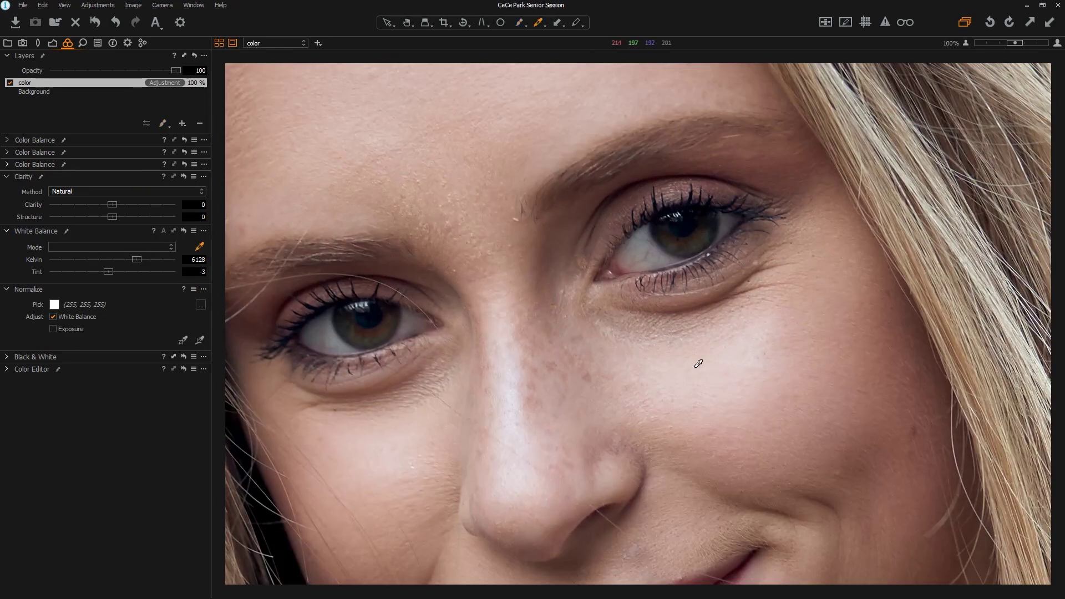
click(643, 240)
scroll(644, 240, down, 3)
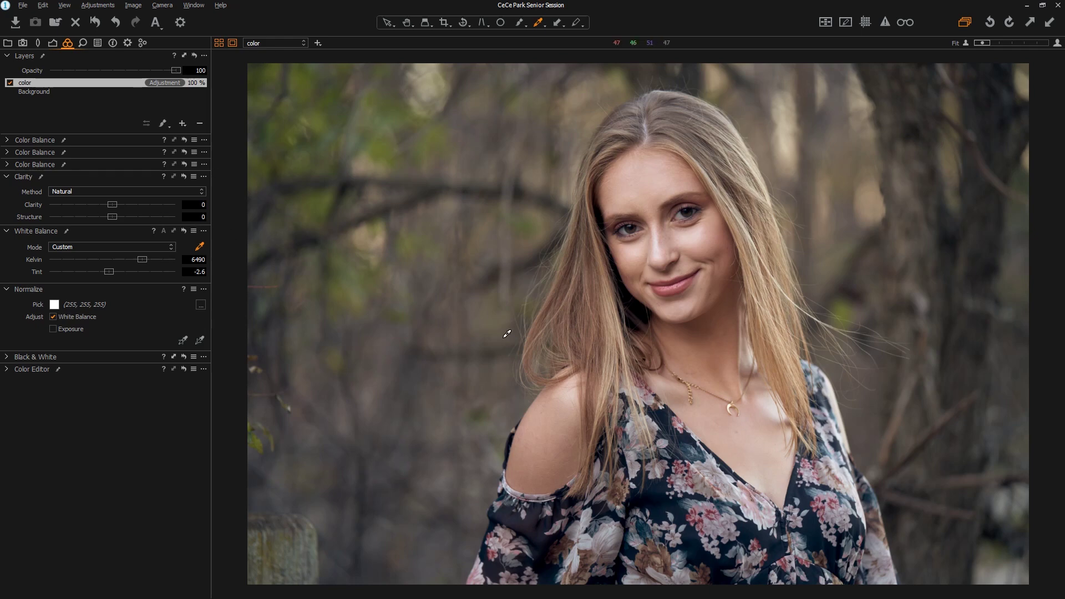
Step: Tint the whole image slightly toward orange-yellow with the Master color balance wheel
click(7, 141)
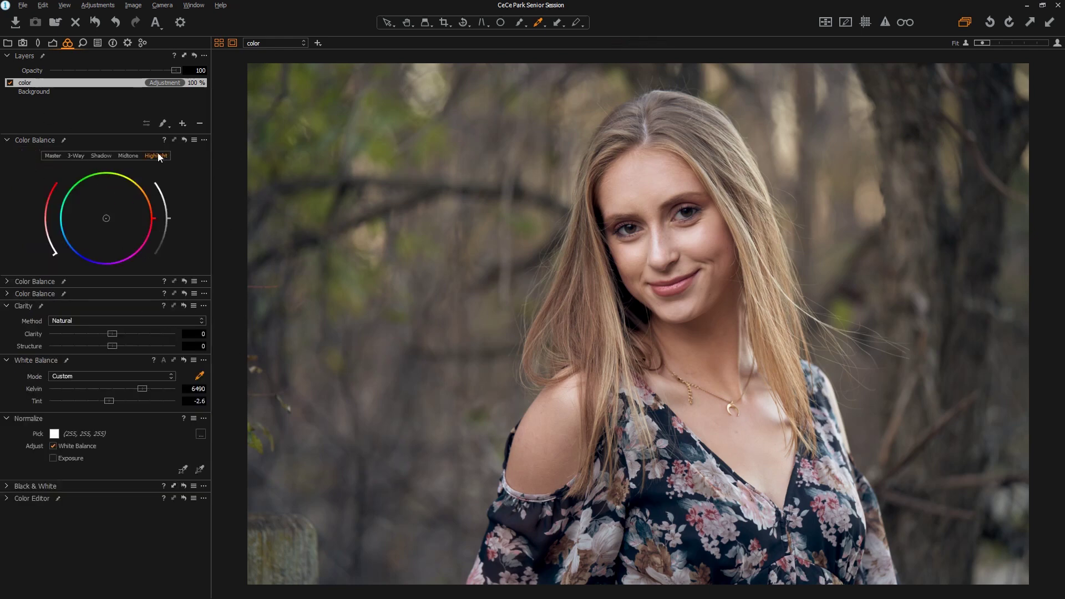
click(55, 155)
mouse_move(106, 215)
mouse_down()
mouse_move(118, 215)
mouse_move(102, 226)
mouse_up()
drag(103, 230, 97, 222)
drag(94, 224, 115, 211)
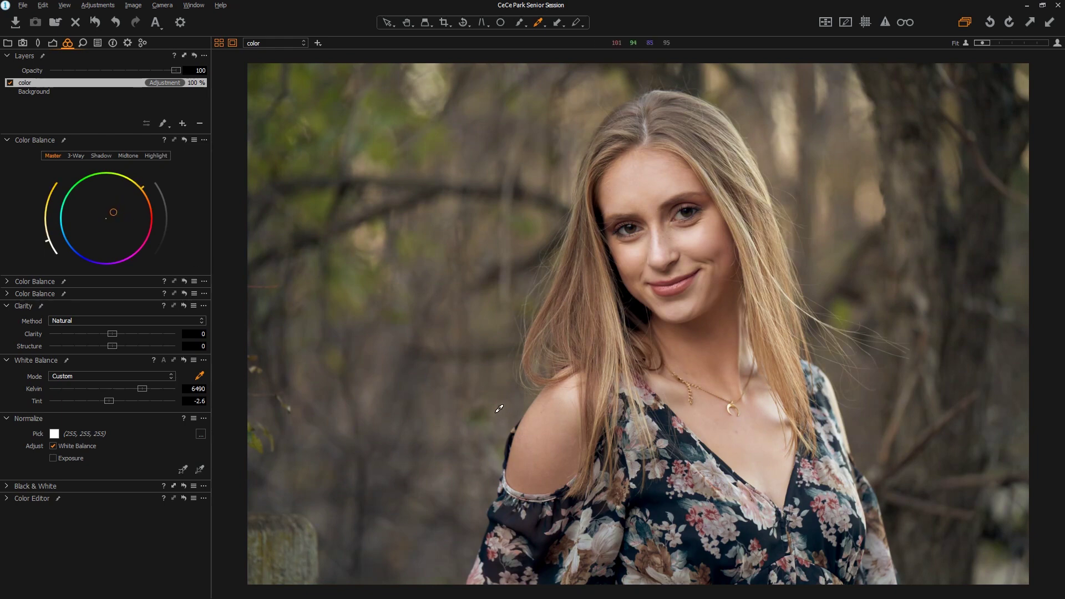
Step: Remove the two surplus Color Balance tools from the color tool tab, keeping only the expanded one
click(93, 155)
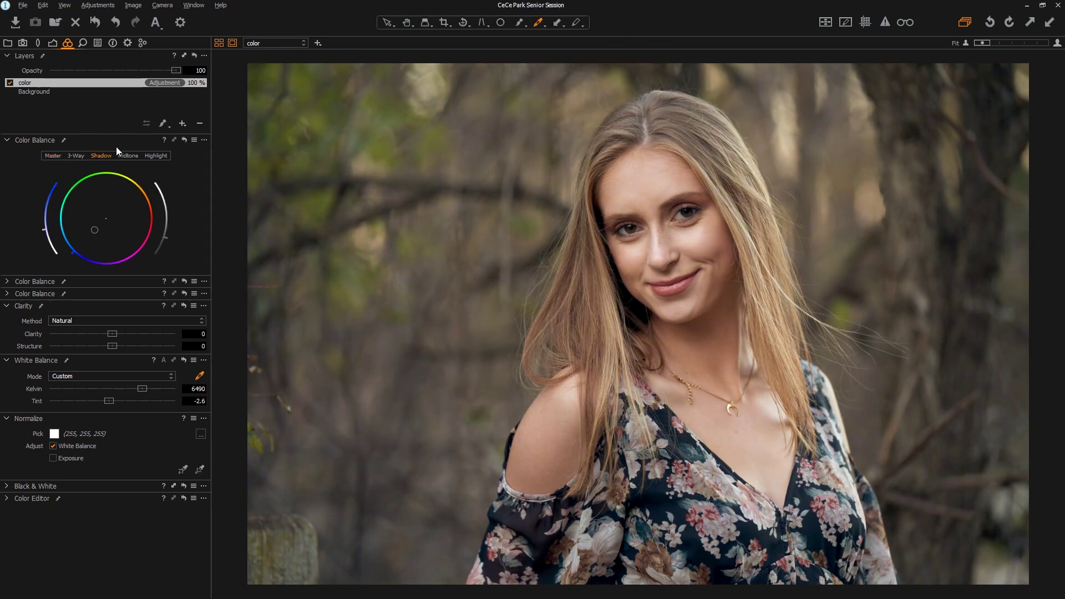
right_click(87, 282)
mouse_move(132, 301)
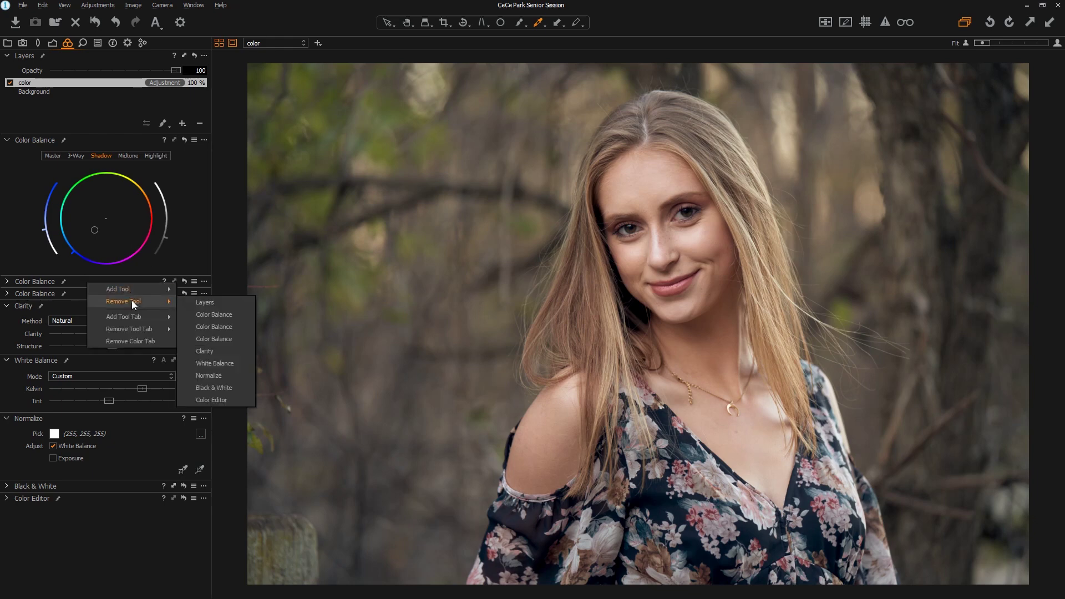
click(213, 317)
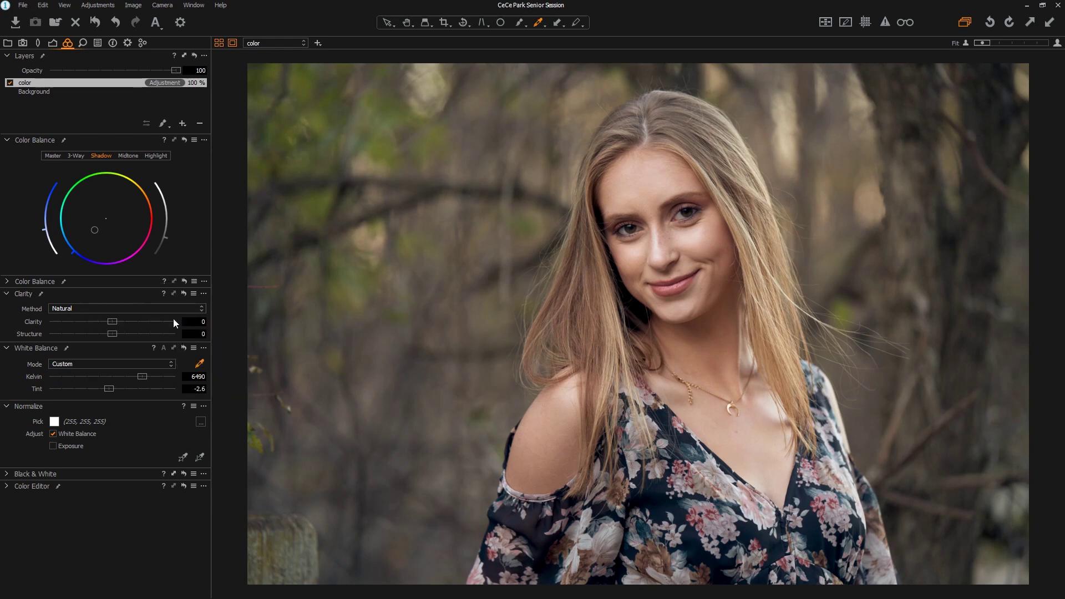
right_click(106, 281)
mouse_move(158, 299)
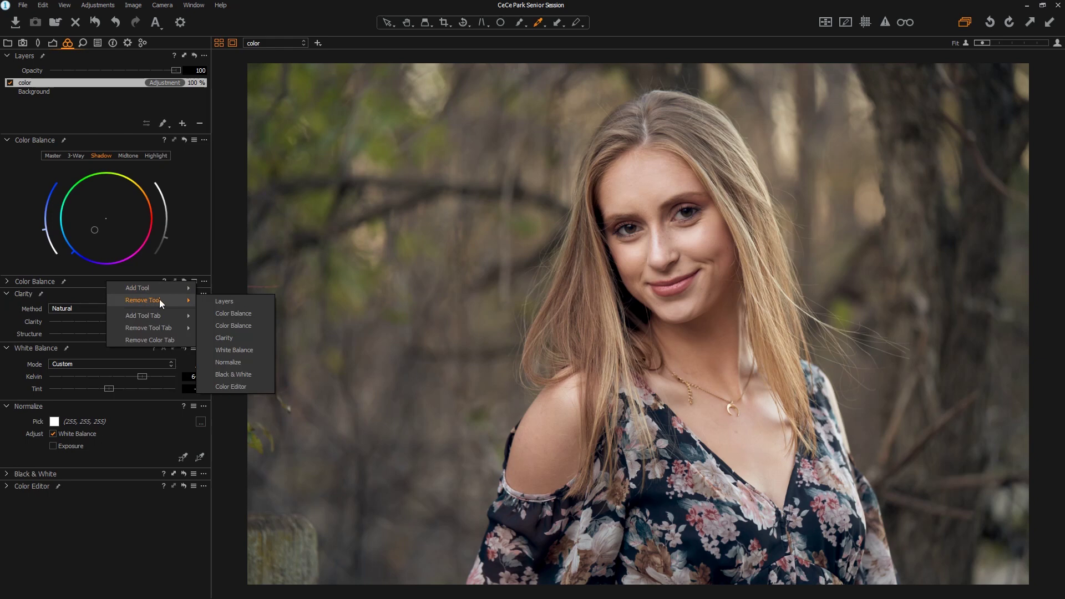
click(257, 327)
Step: Review the 3-Way, Master, Shadow and Midtone wheels in the remaining Color Balance tool
click(76, 156)
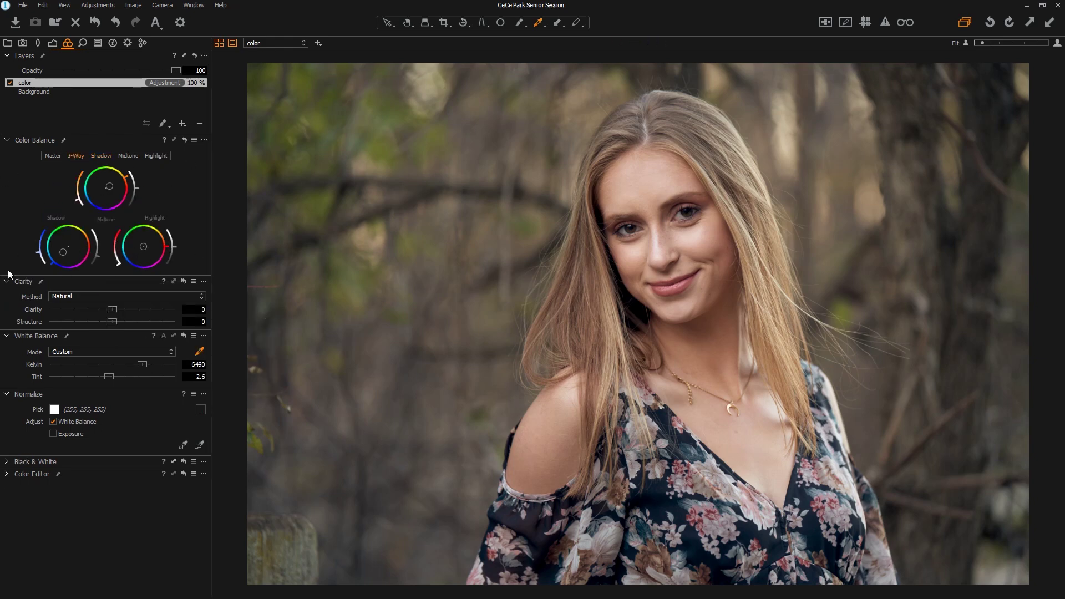
click(53, 156)
click(102, 156)
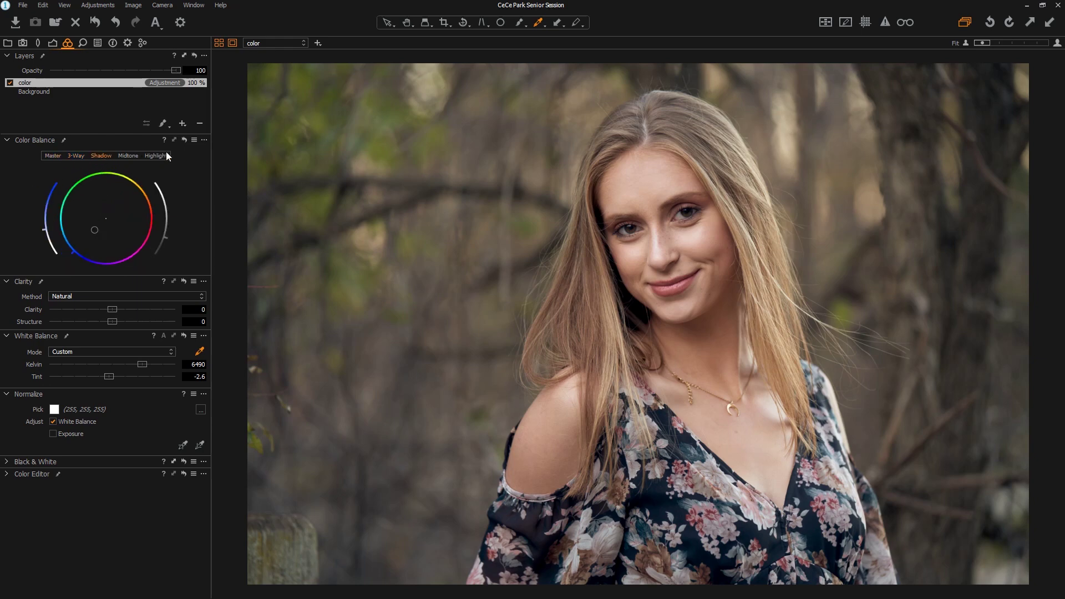
click(128, 156)
click(100, 157)
click(128, 156)
Step: Soften the orange tint on the Master wheel and lower the color layer's opacity to 43
click(50, 155)
drag(117, 212, 113, 216)
drag(177, 71, 216, 91)
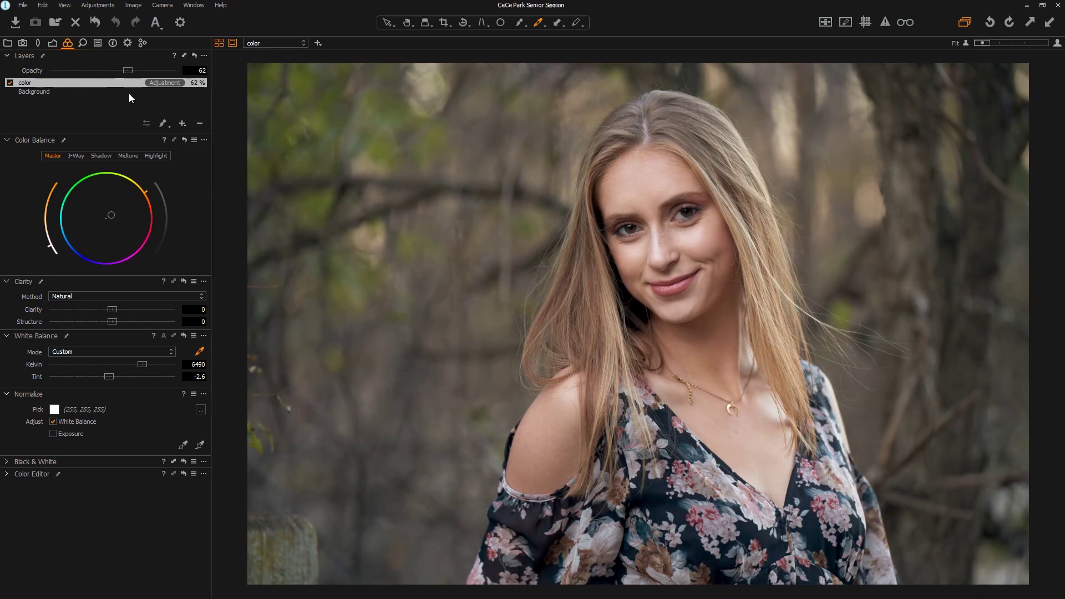
drag(129, 94, 108, 90)
Step: Select the mask eraser for the color layer, enlarge its brush and adjust its size in the eraser settings
click(163, 123)
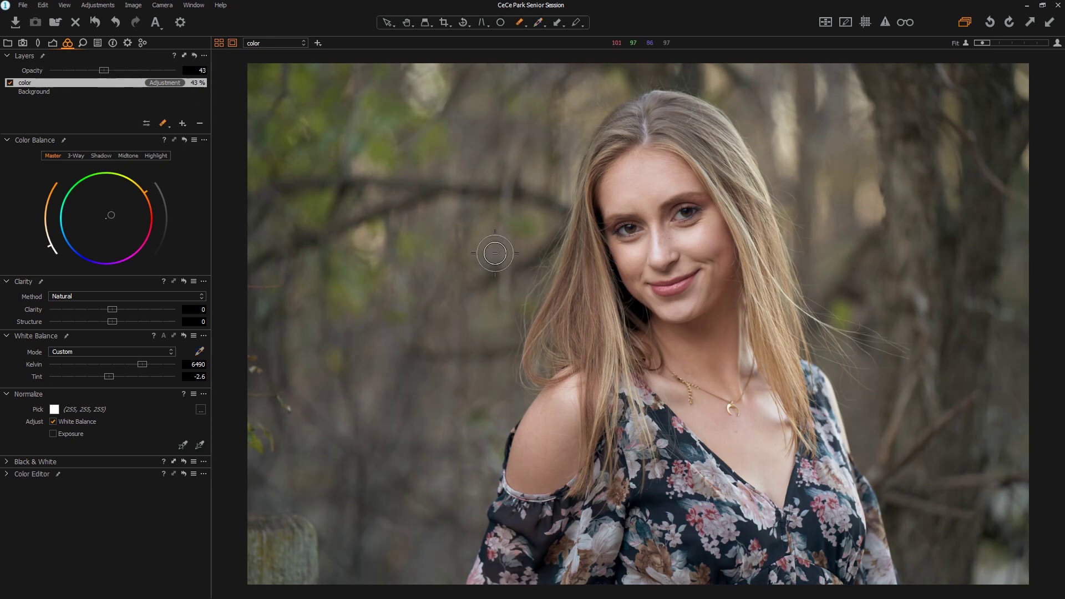
key(bracketright)
key(bracketright)
key(bracketright)
key(bracketright)
key(bracketright)
key(bracketright)
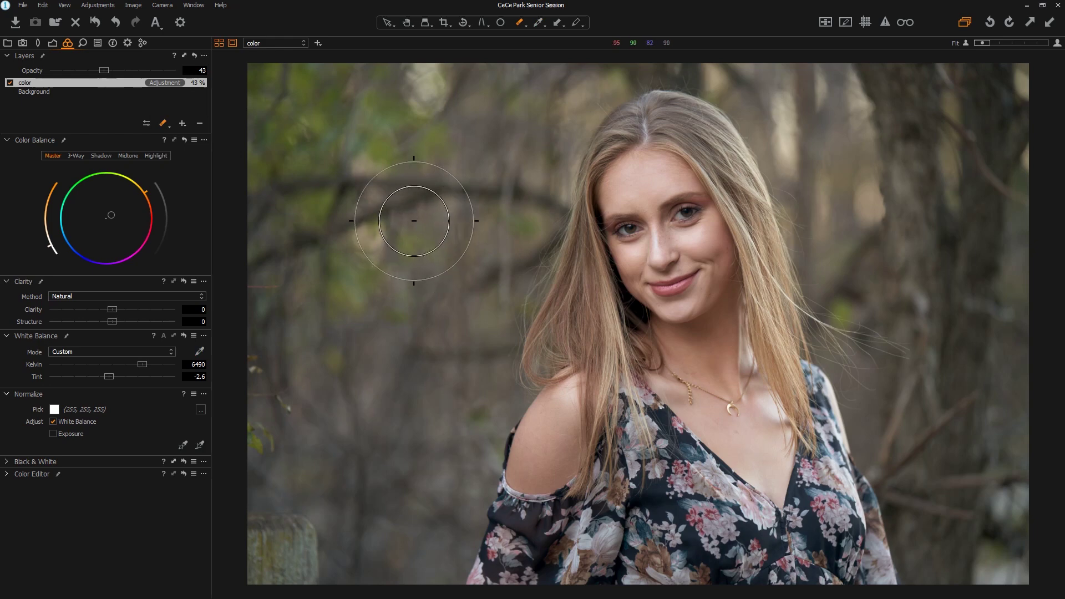
right_click(418, 215)
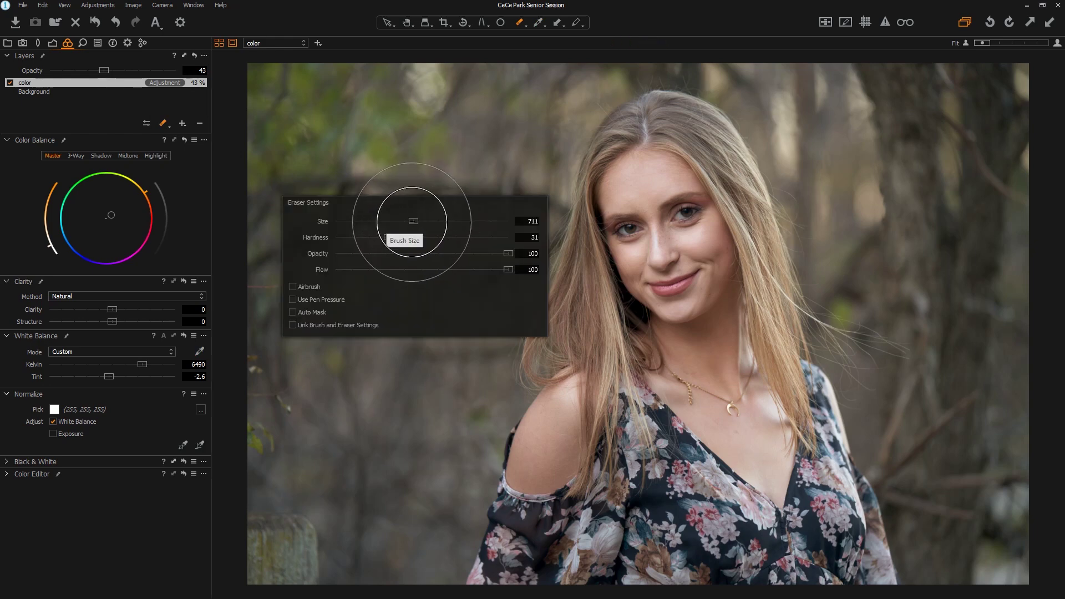
mouse_move(413, 221)
mouse_down()
mouse_move(440, 222)
mouse_move(383, 238)
mouse_move(407, 237)
mouse_up()
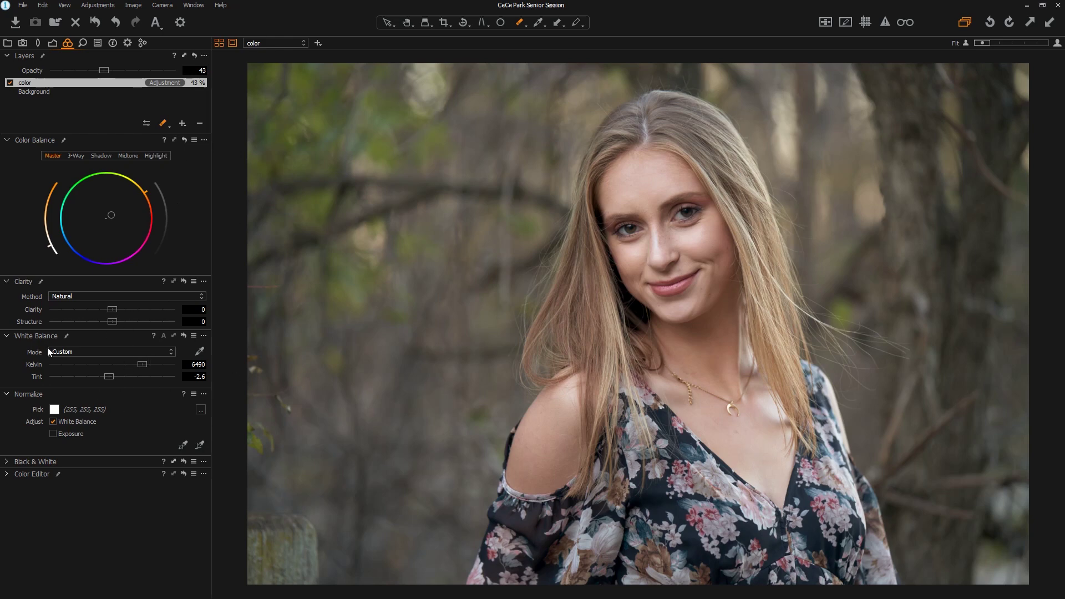
click(171, 352)
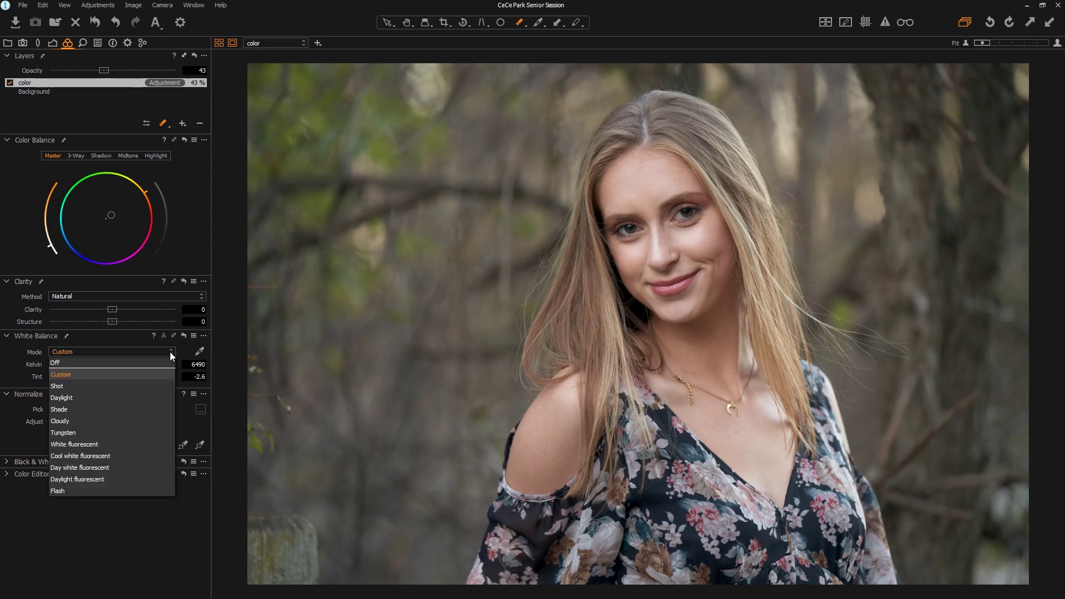
click(170, 354)
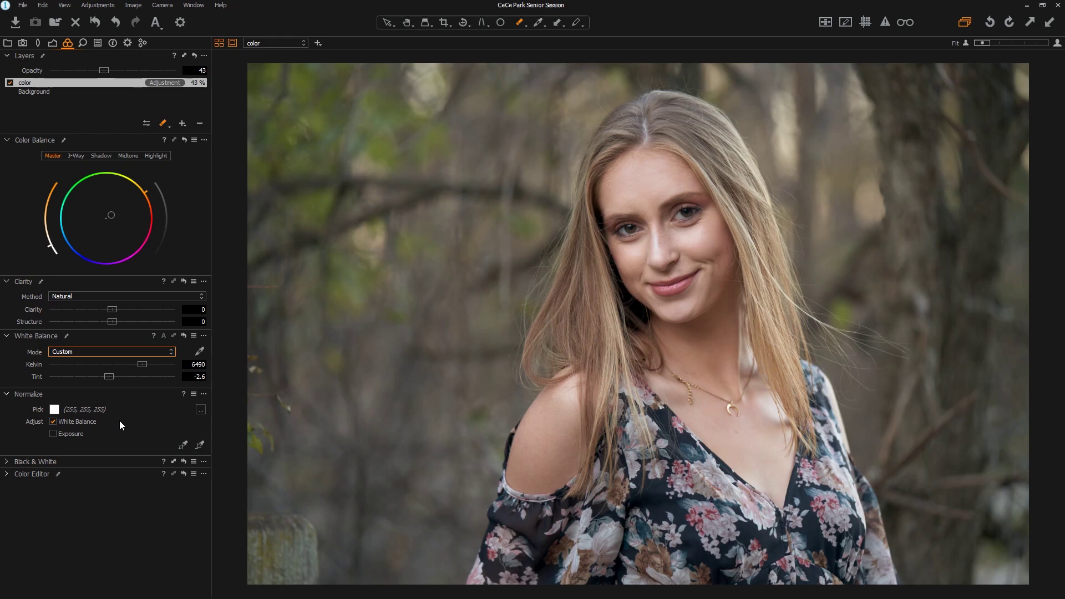
Step: Expand the Black & White tool and move it directly beneath the Color Balance tool
click(29, 468)
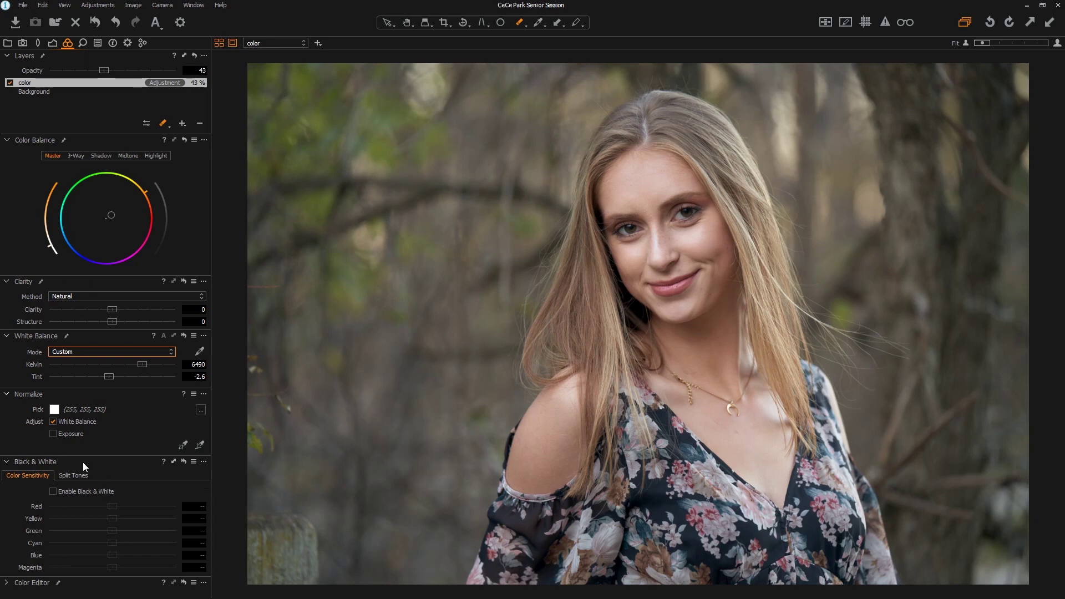
drag(82, 462, 131, 324)
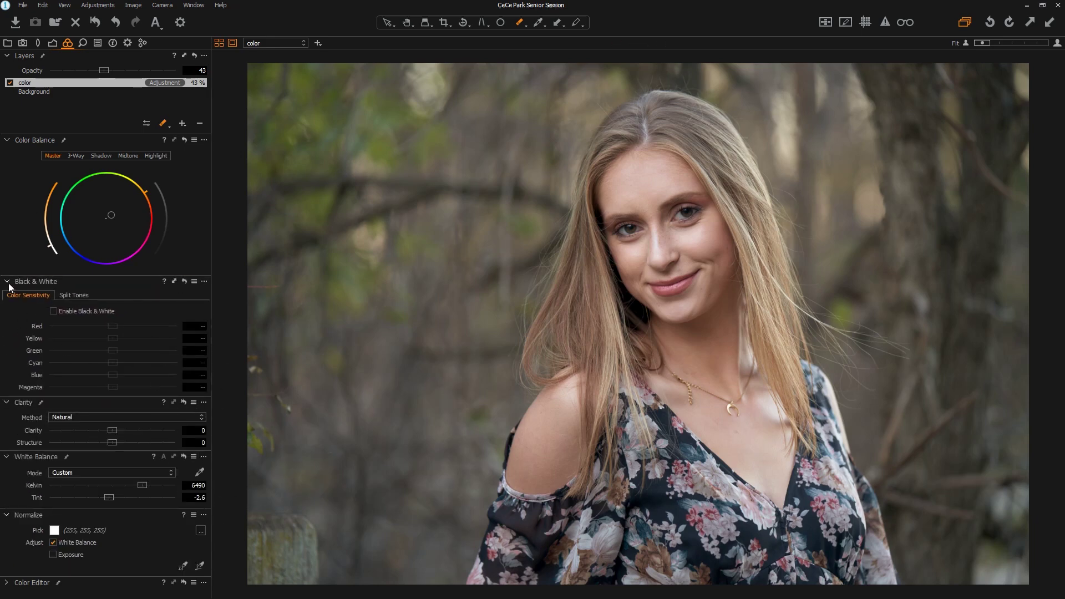
Step: Try a black-and-white conversion with the color sensitivity sliders and preview its toning presets
click(82, 311)
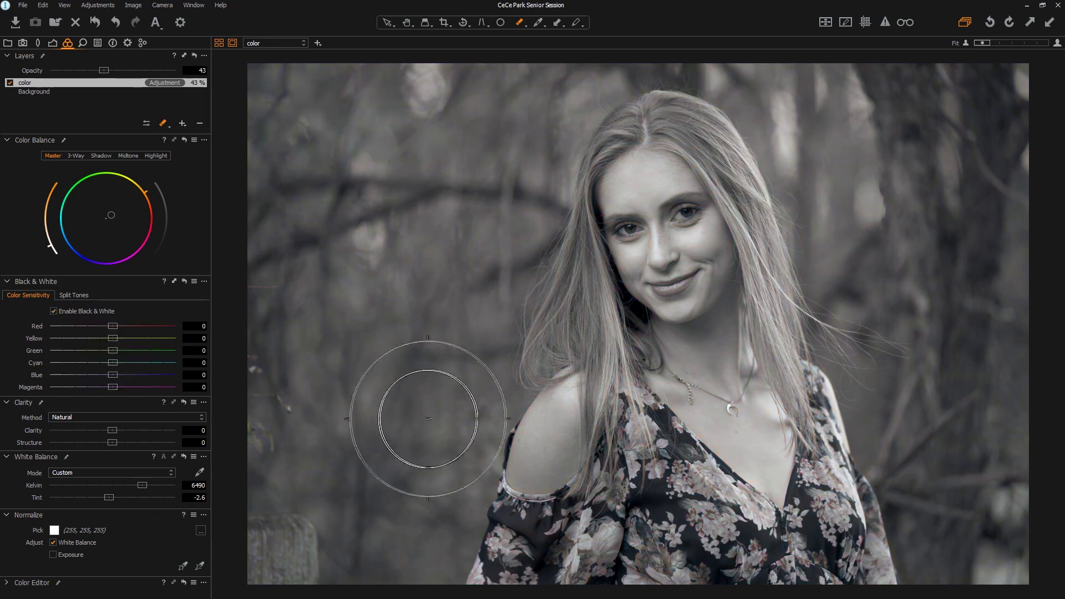
drag(115, 326, 140, 349)
double_click(99, 338)
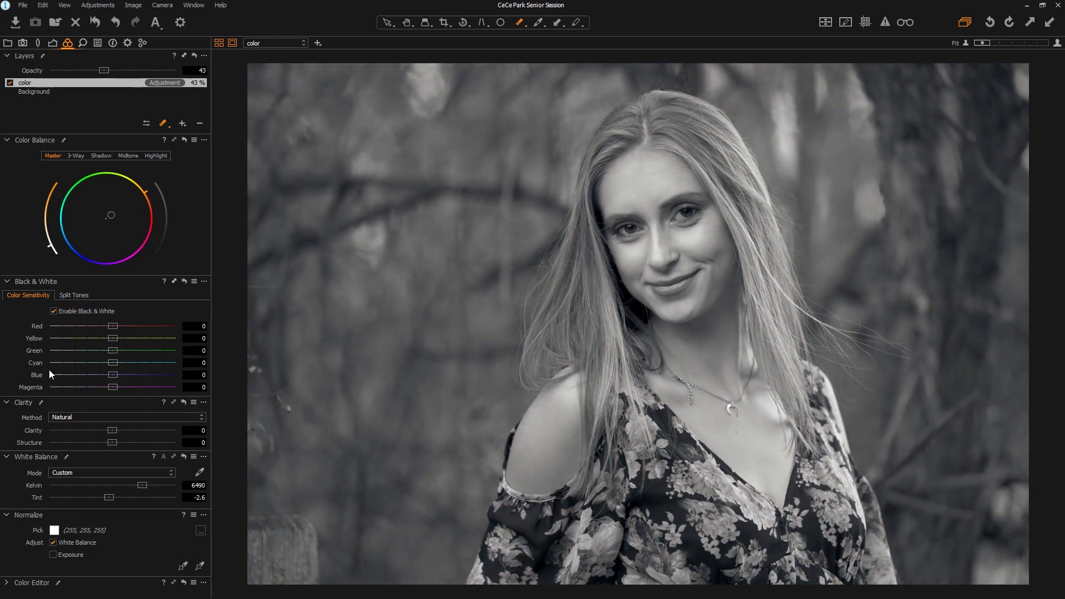
mouse_move(113, 361)
mouse_down()
mouse_move(161, 368)
mouse_move(129, 361)
mouse_up()
click(194, 282)
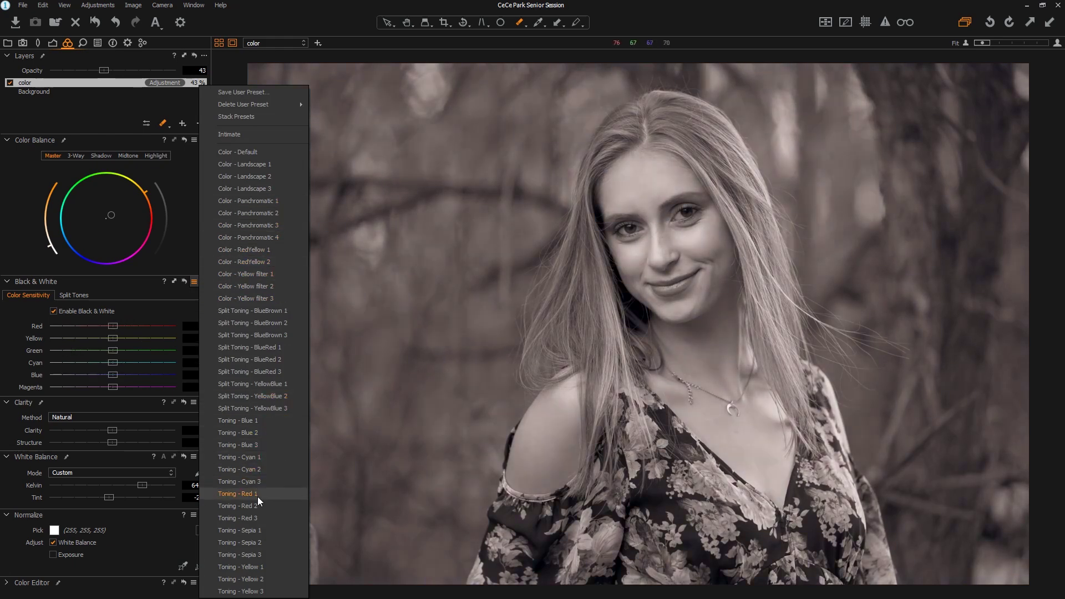
click(21, 327)
Step: Try a highlight split tone with hue 73 and saturation 11, then reset it and disable Black & White
click(84, 292)
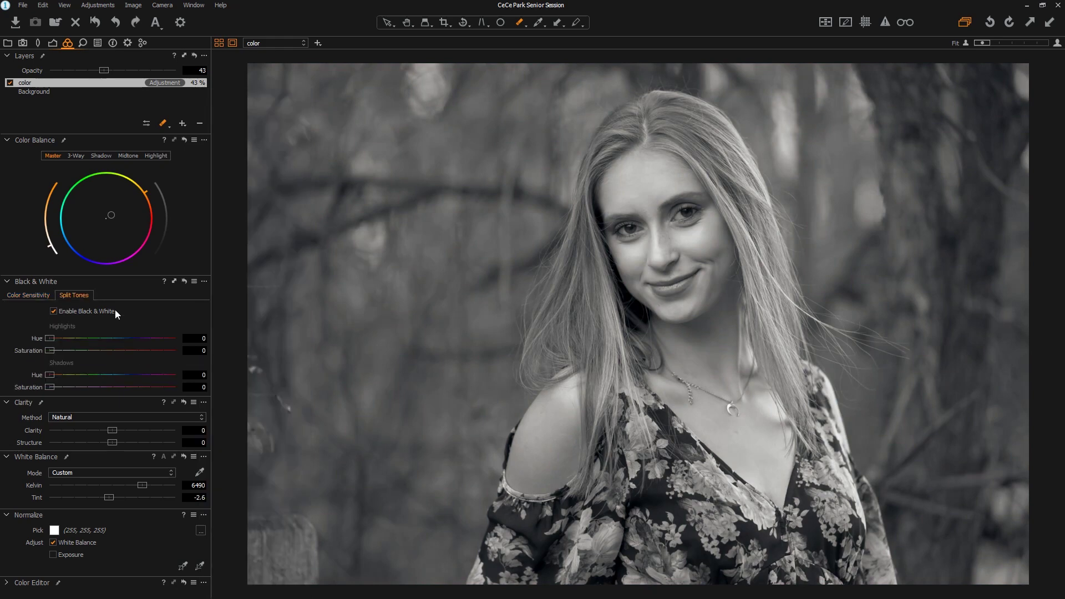
drag(49, 338, 74, 343)
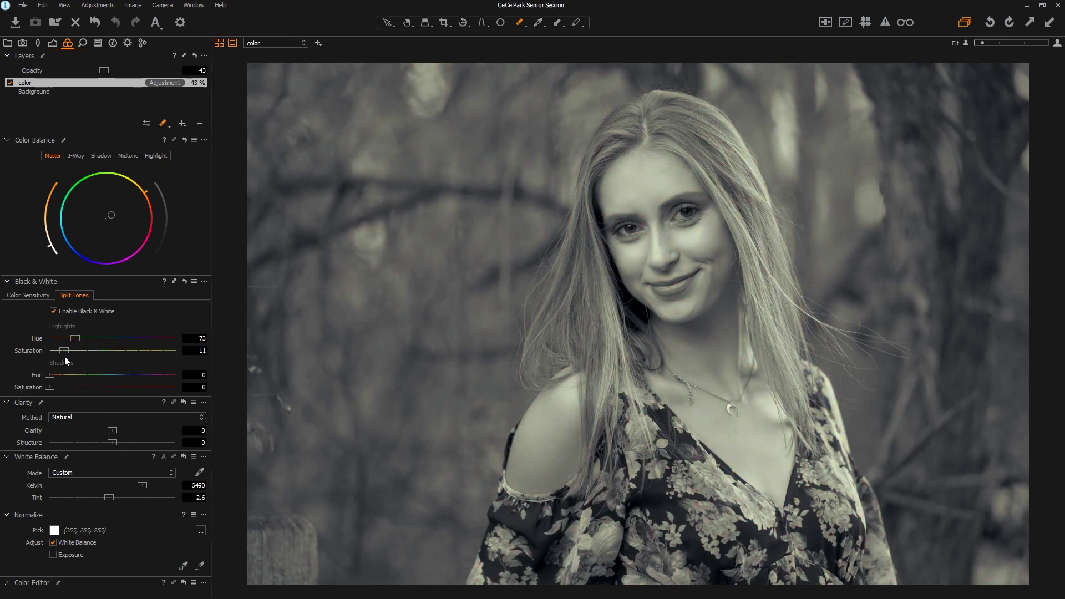
double_click(73, 338)
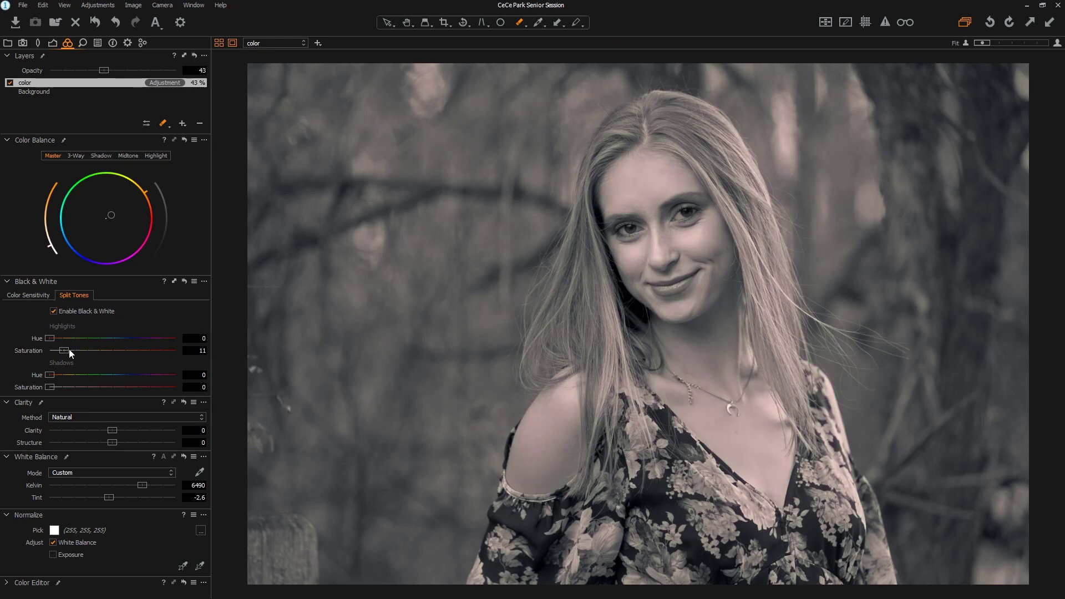
double_click(65, 351)
click(54, 311)
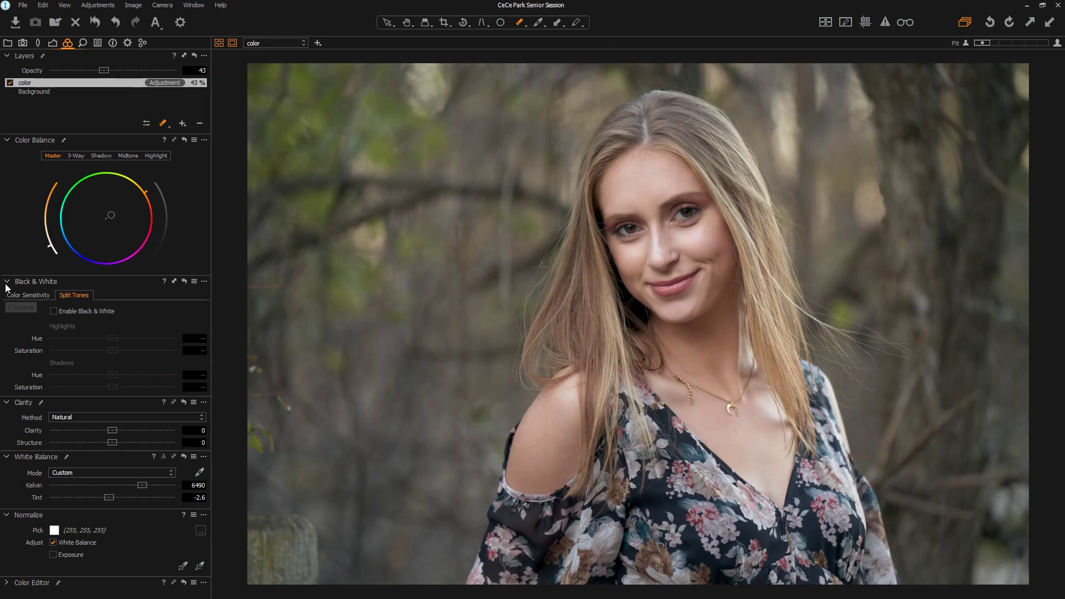
Step: Collapse the Black & White, Clarity, White Balance, Normalize and Color Balance tools
click(24, 281)
click(25, 295)
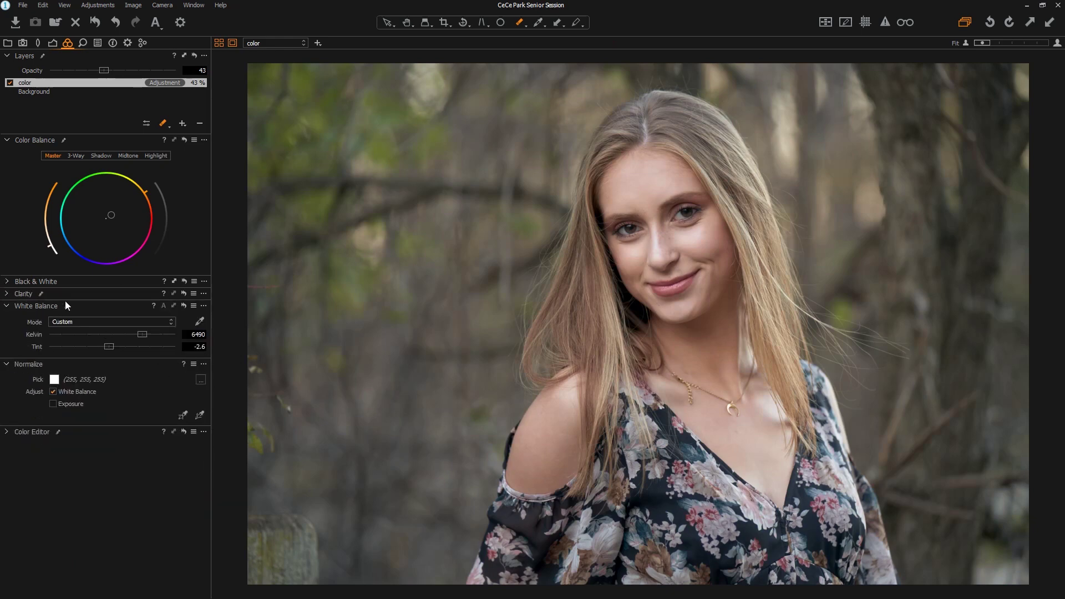
click(8, 306)
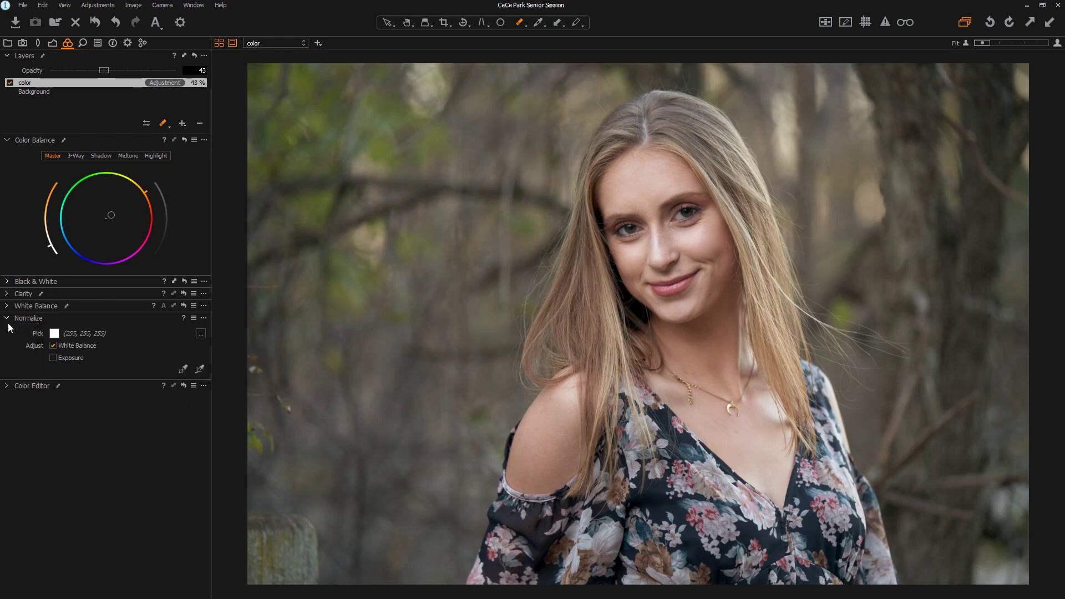
click(8, 321)
click(8, 143)
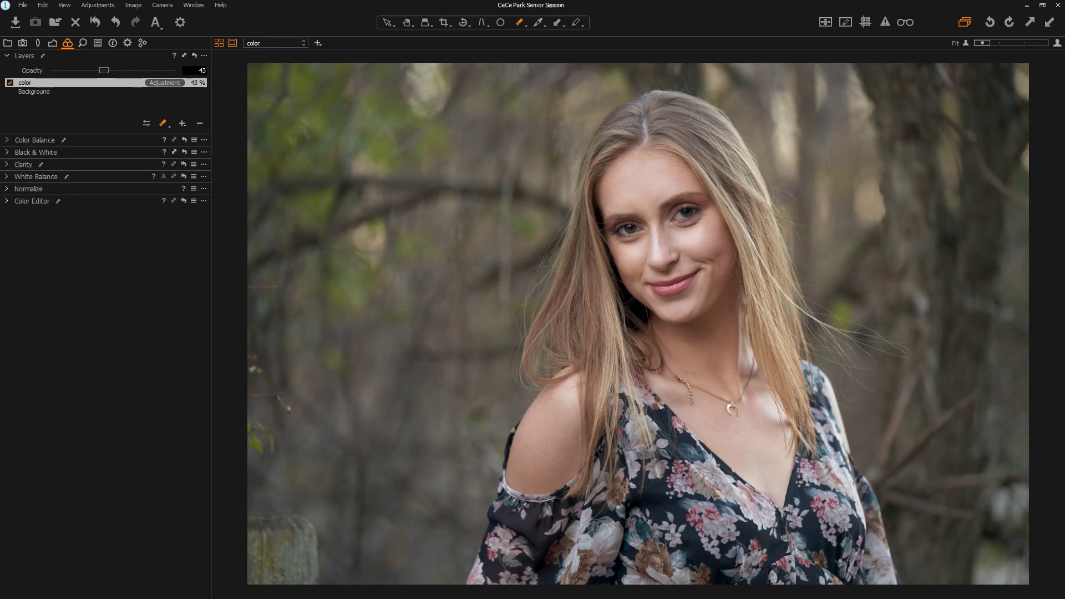
Step: Expand the Color Editor for the Background layer and sample the skin, dress and woods, ending on the woods' yellow range
click(6, 201)
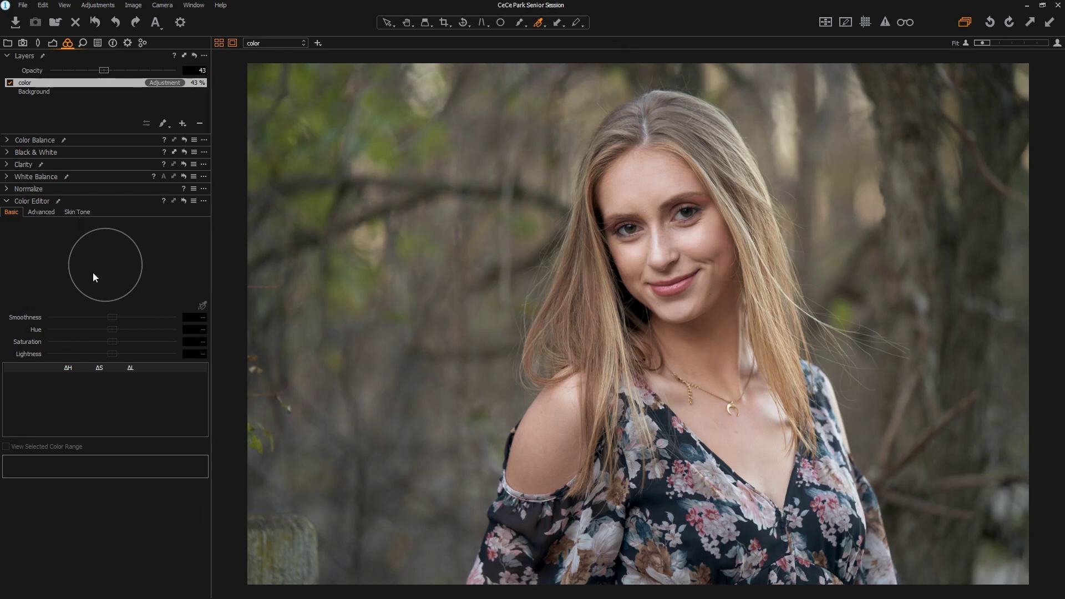
click(33, 92)
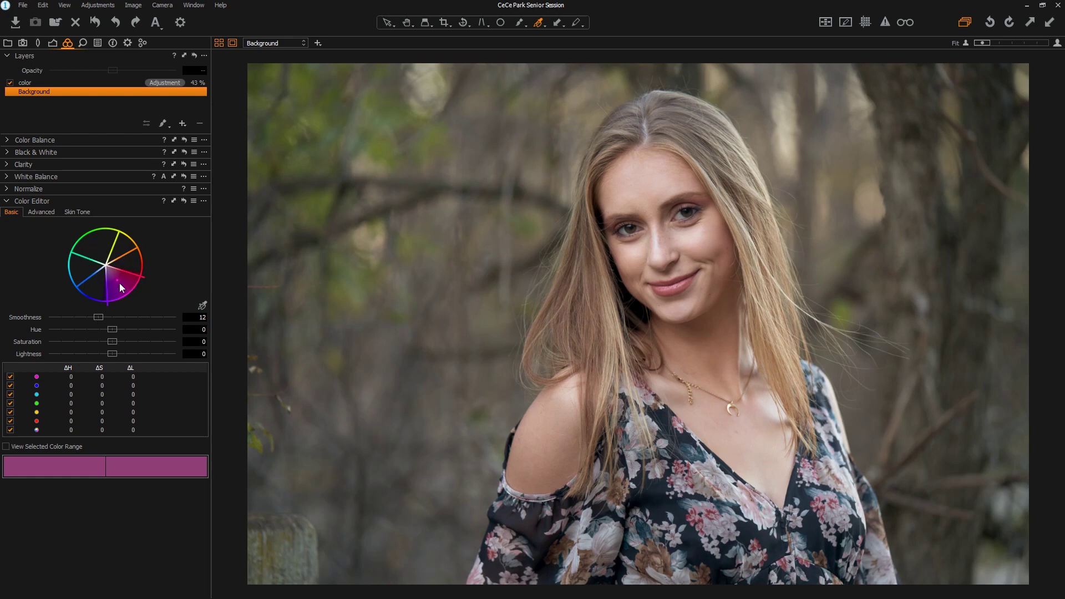
click(203, 306)
click(668, 184)
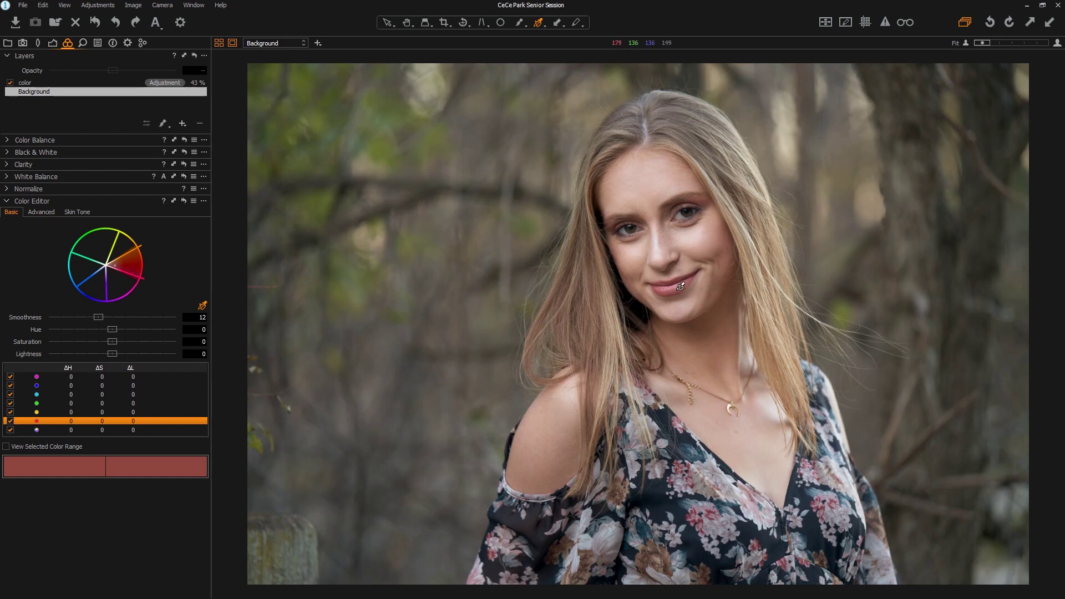
click(666, 483)
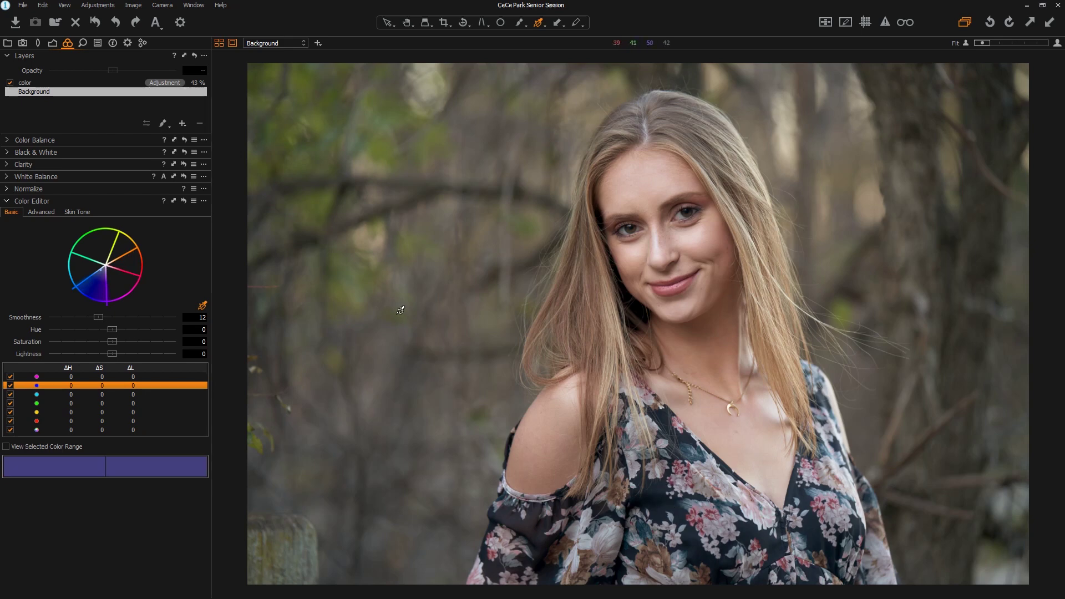
click(401, 317)
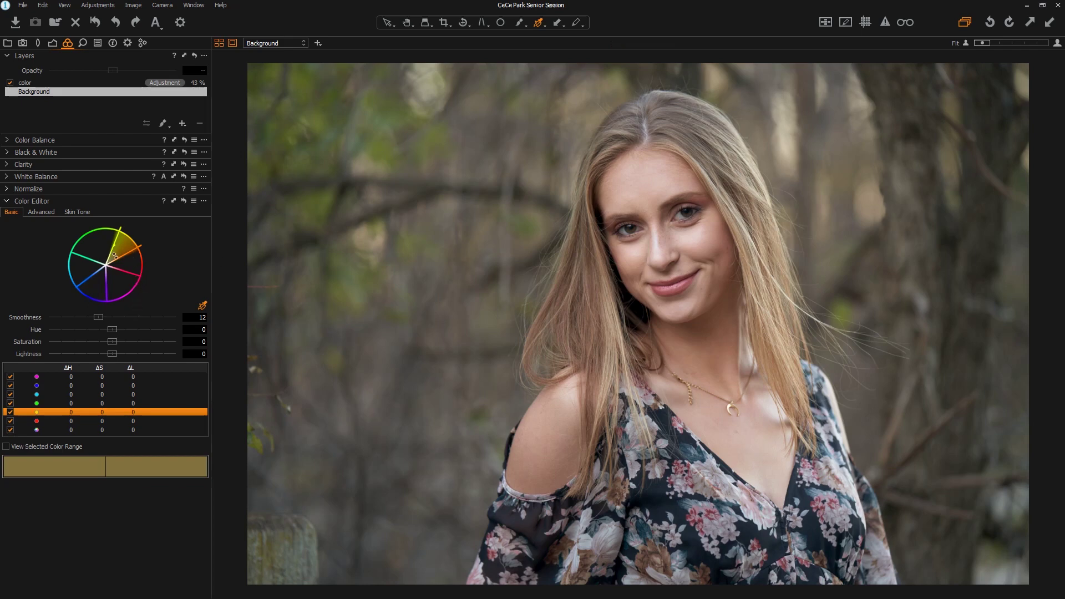
Step: Widen the selected yellow range across the greens and set its smoothness to 14 and hue to -20
drag(121, 247, 100, 242)
drag(134, 249, 87, 246)
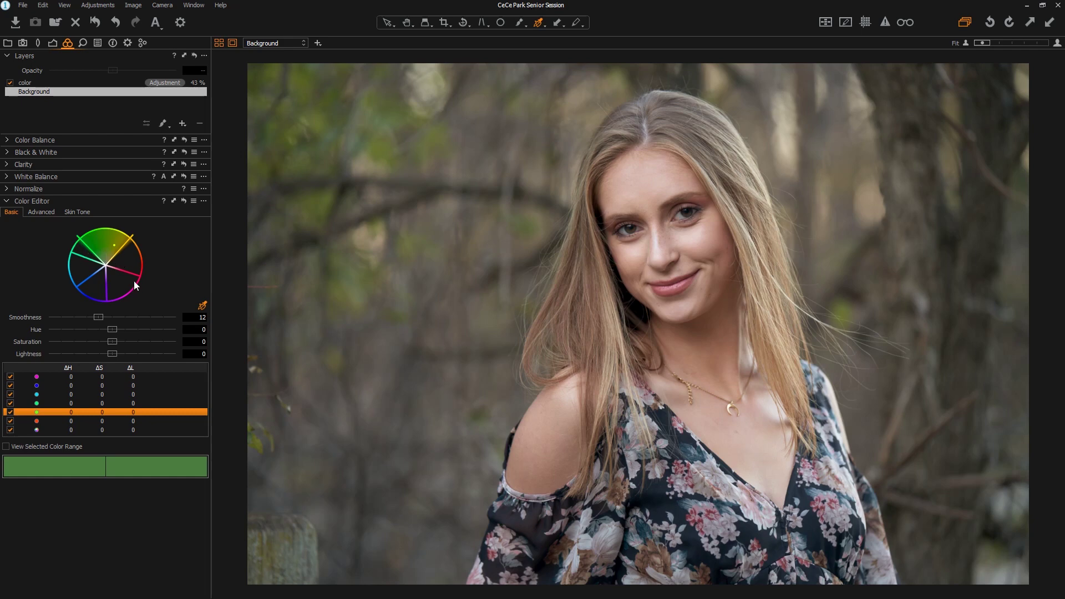
drag(101, 318, 149, 330)
drag(111, 330, 44, 333)
drag(48, 330, 15, 340)
mouse_move(112, 342)
mouse_down()
mouse_move(73, 341)
mouse_move(153, 344)
mouse_move(58, 346)
mouse_move(114, 341)
mouse_up()
Step: Turn on the selected color range view and narrow the range on its green side
click(7, 446)
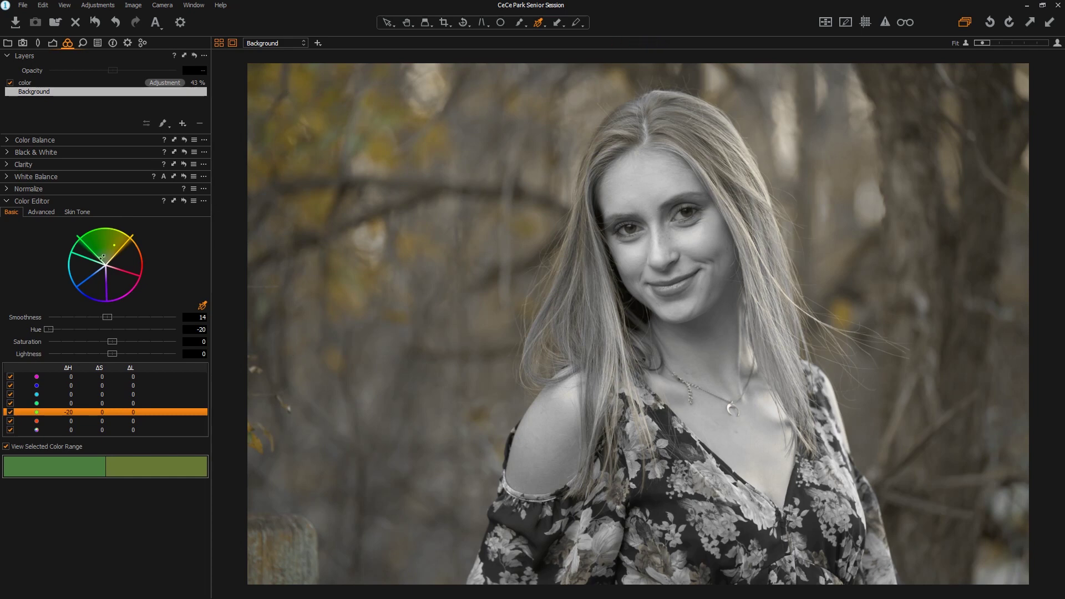
drag(88, 257, 133, 234)
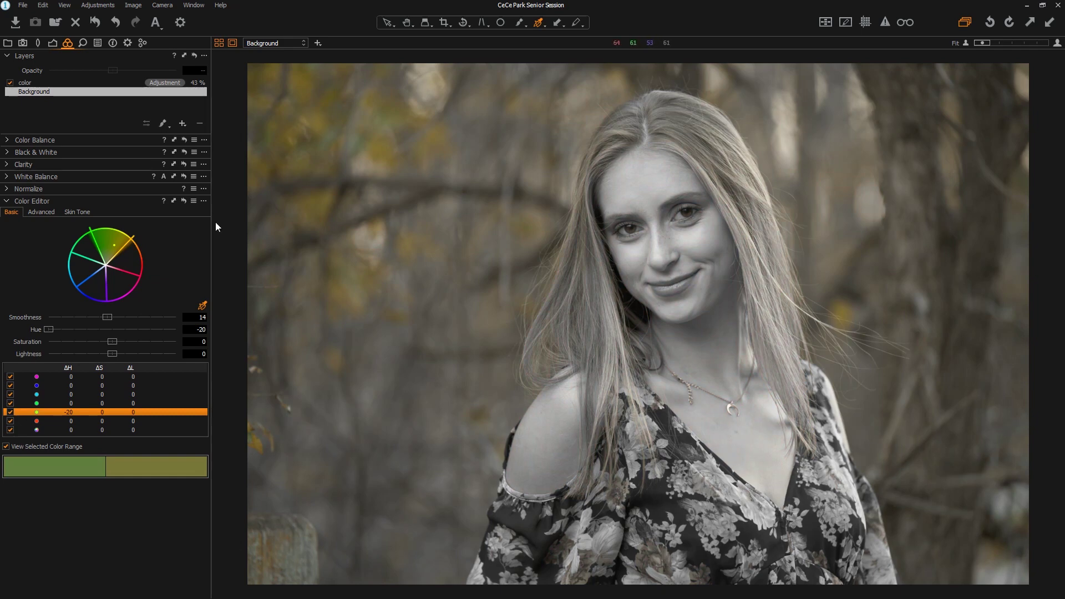
Step: Turn off the selected color range view and widen the yellow-green range farther across the greens
drag(127, 243, 131, 237)
click(6, 447)
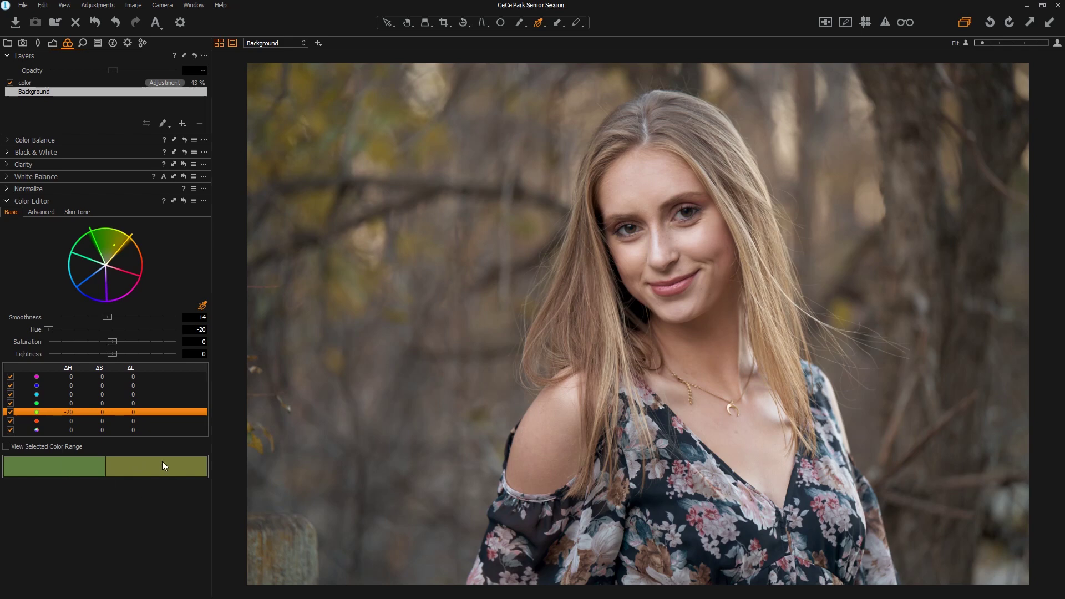
click(167, 329)
key(ctrl+z)
drag(95, 244, 80, 247)
Step: Set the lightness of the yellow-green range to 7.7
mouse_move(112, 341)
mouse_down()
mouse_move(161, 339)
mouse_move(2, 340)
mouse_move(111, 342)
mouse_up()
scroll(113, 354, down, 10)
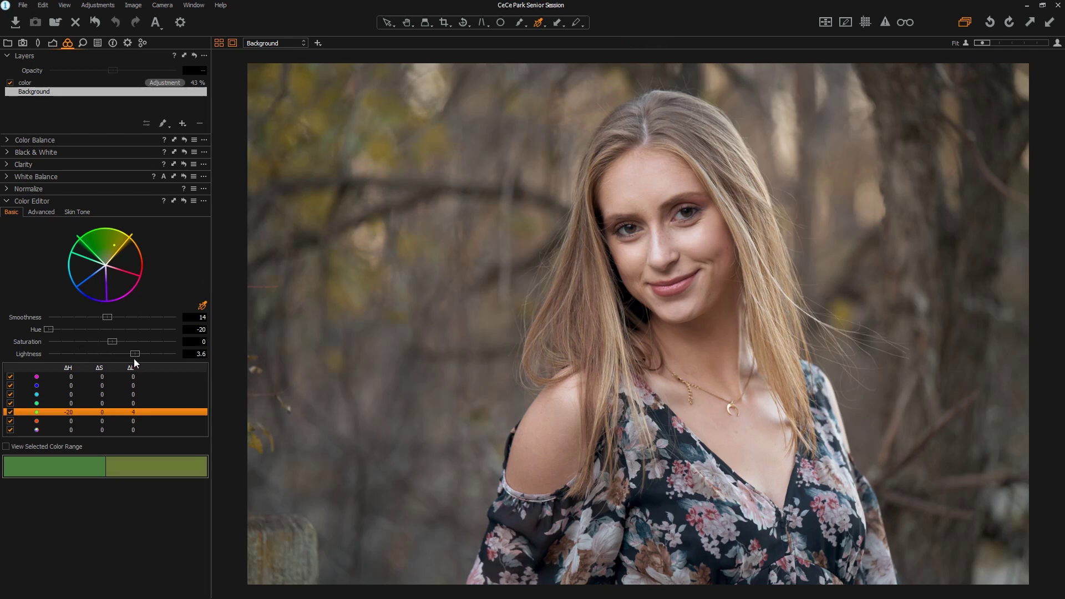
drag(48, 354, 163, 357)
Step: Sample the dress's colors and set the hue of its blue range to 20
click(87, 386)
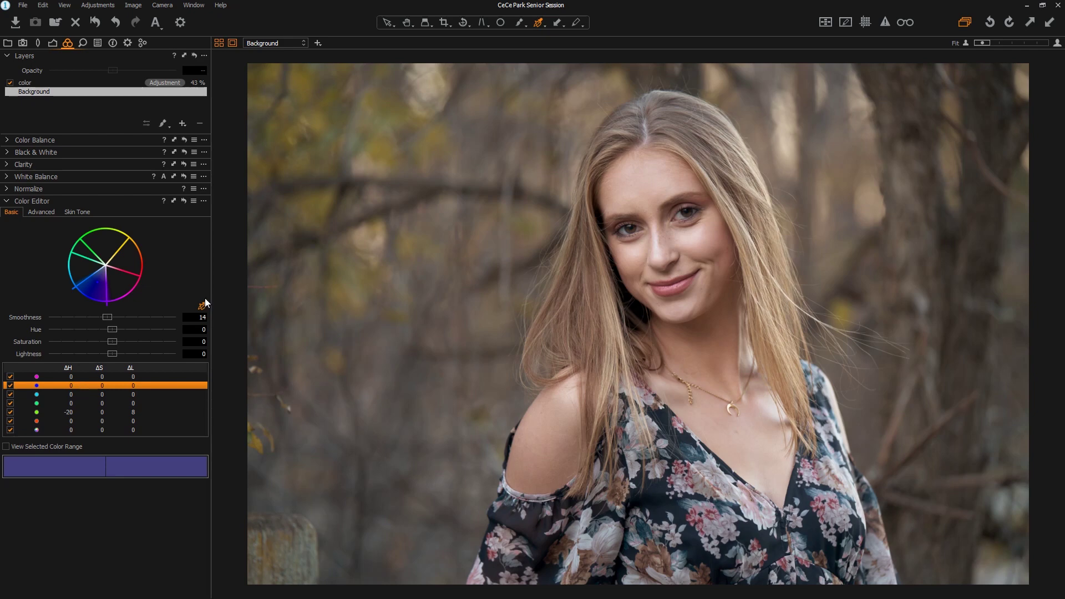
click(537, 520)
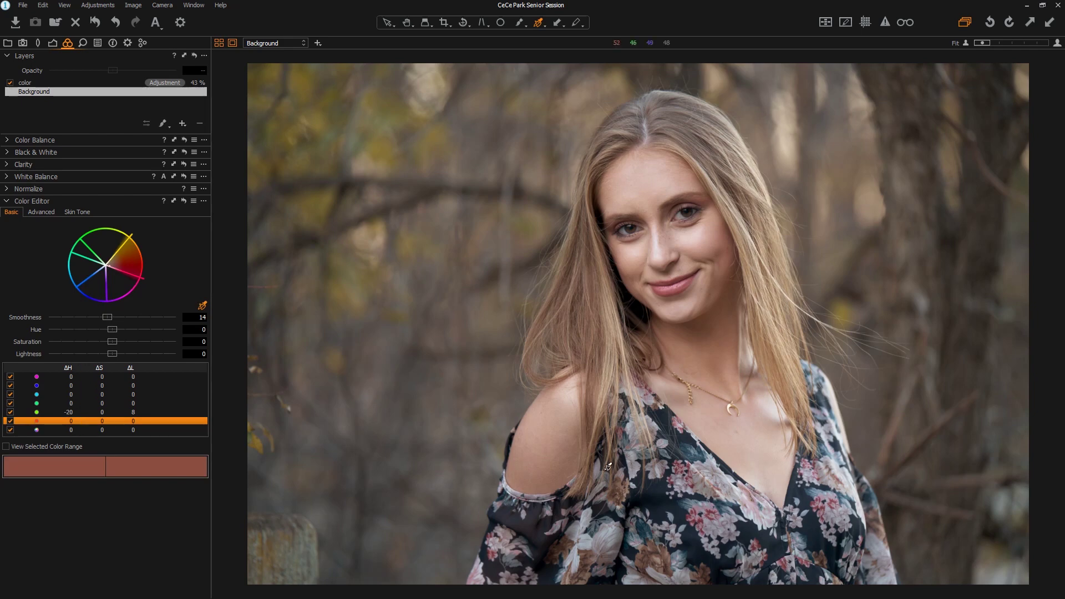
click(662, 480)
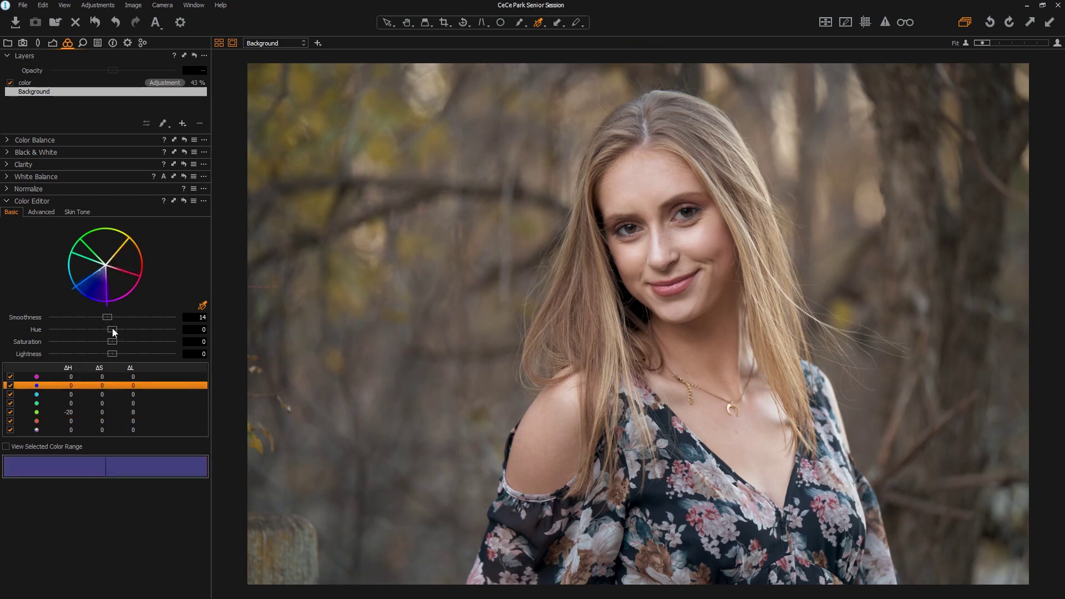
drag(112, 329, 299, 337)
Step: Use the selected color range view to examine what the blue, cyan, green and red ranges cover in the photo
click(18, 447)
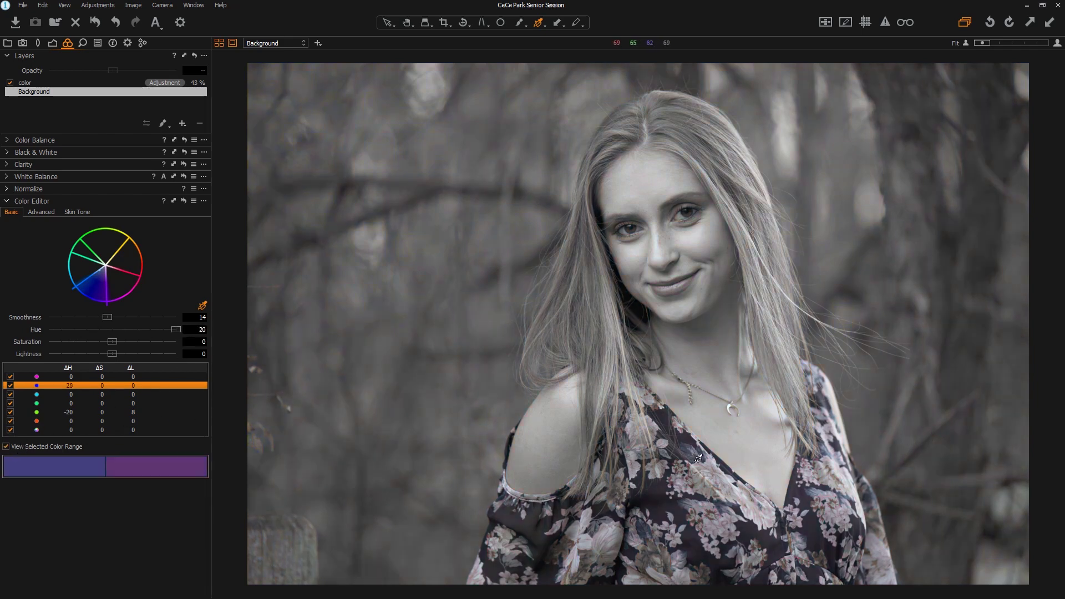
click(39, 394)
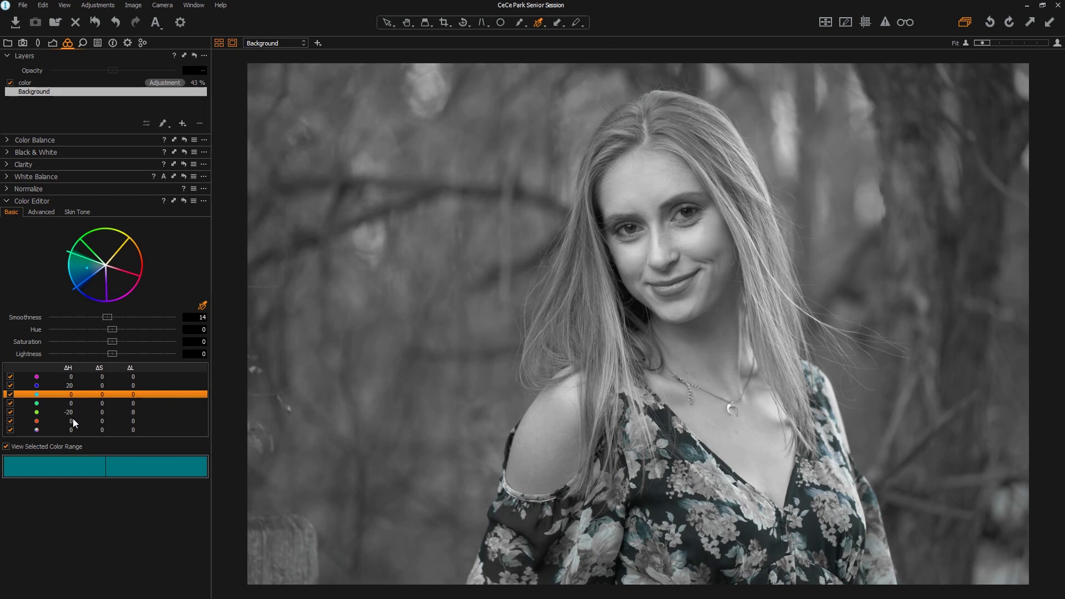
click(74, 402)
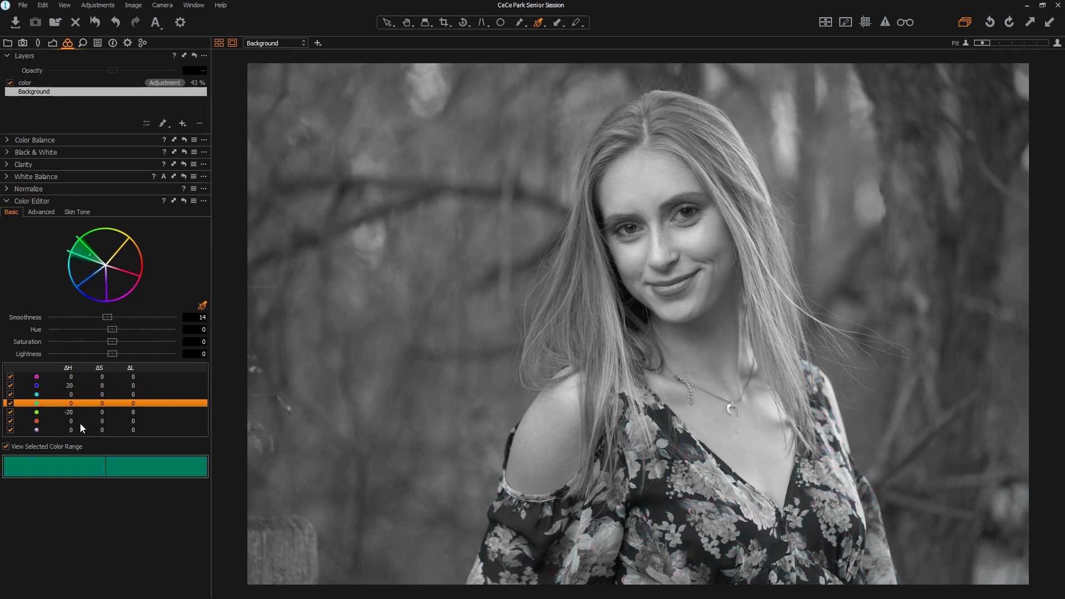
click(81, 422)
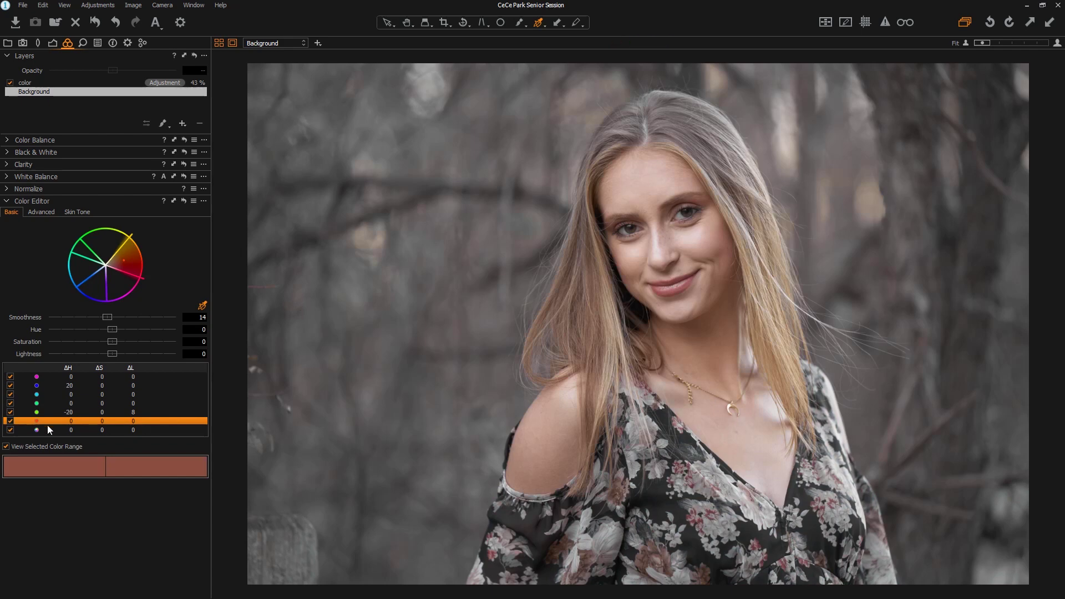
click(7, 446)
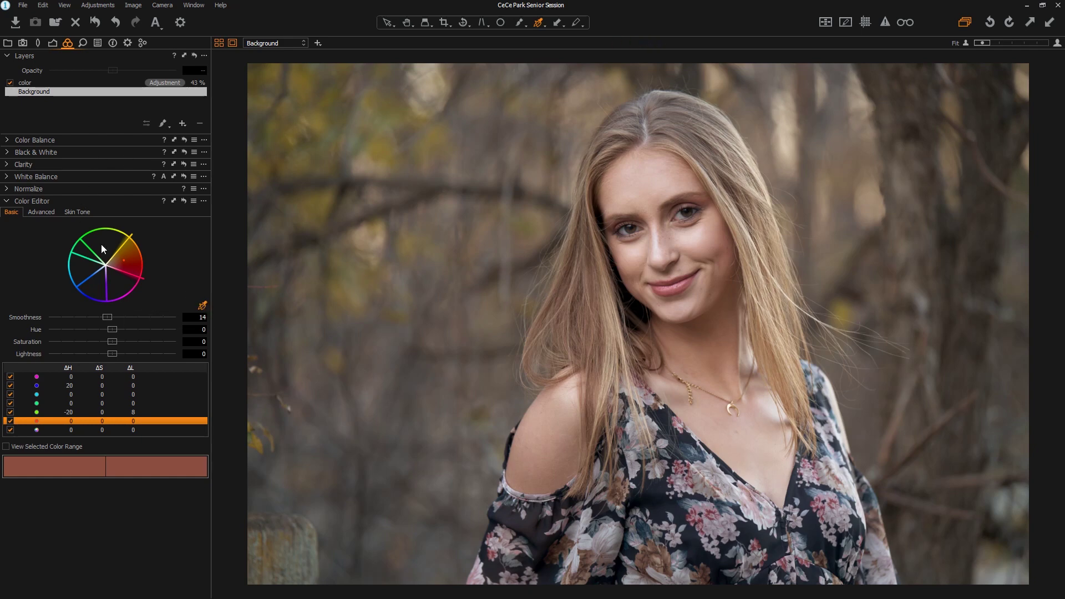
Step: Narrow the red range on its yellow side, and try a lower smoothness before undoing that smoothness change
drag(118, 246, 126, 252)
drag(108, 317, 72, 319)
key(ctrl+z)
Step: Try a hue of -18.6 and a saturation of -35.5 on all colors together, resetting each to 0
click(55, 431)
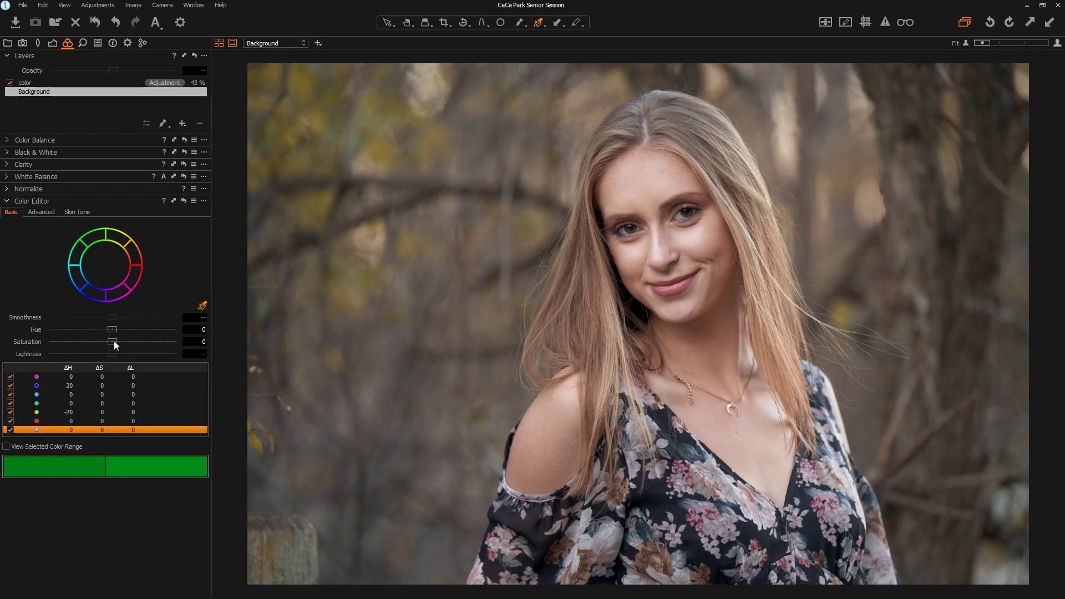
mouse_move(111, 329)
mouse_down()
mouse_move(80, 327)
mouse_move(92, 329)
mouse_up()
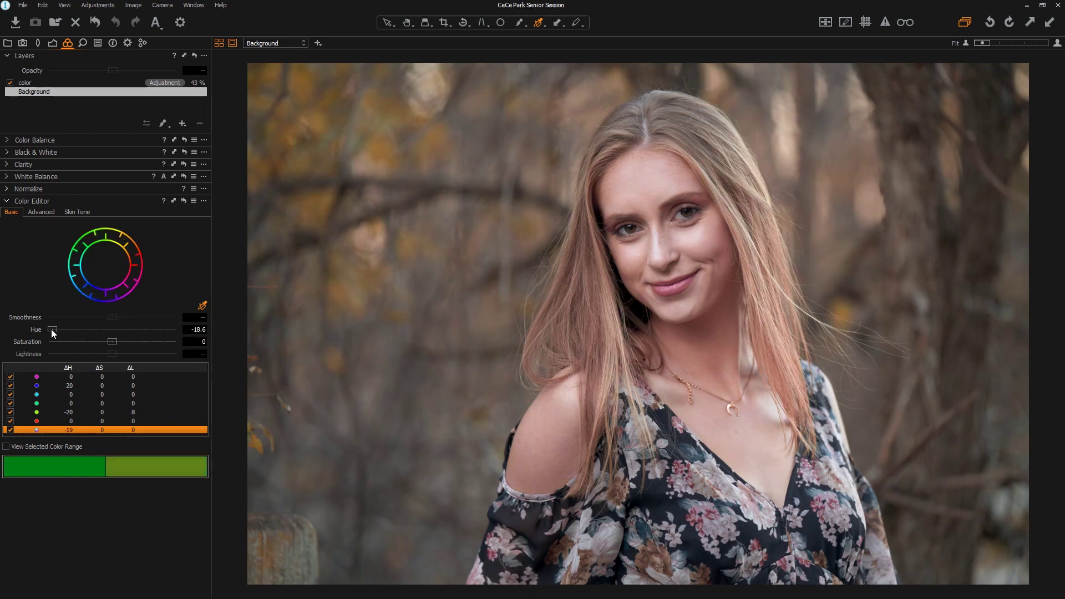
double_click(107, 334)
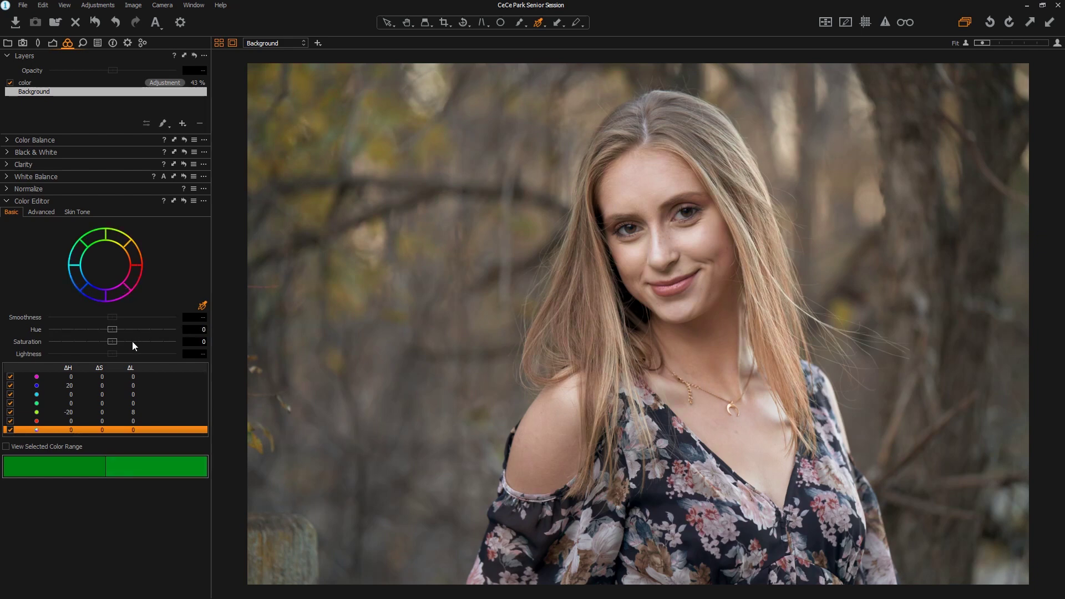
drag(99, 341, 82, 343)
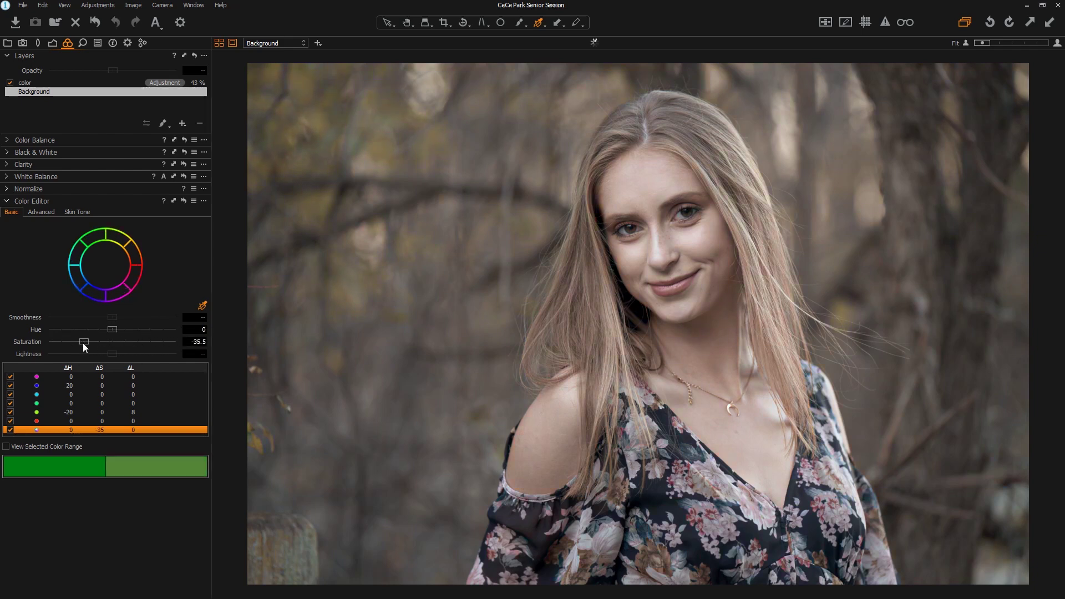
double_click(84, 342)
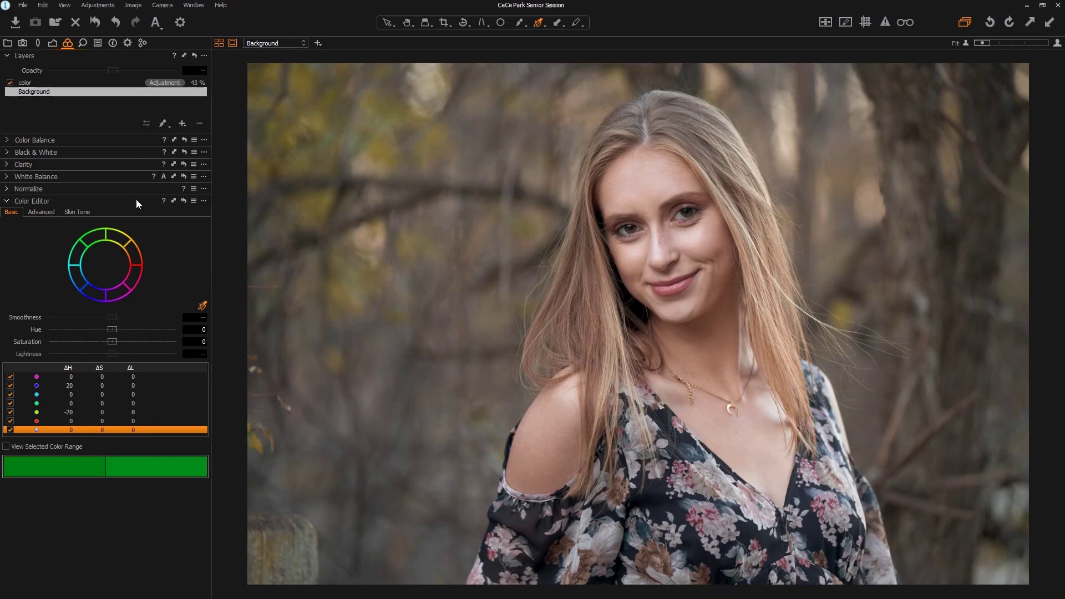
Step: Sample the cheek's skin color in the Advanced color editor and try extending the range's saturation limit outward and back
click(48, 210)
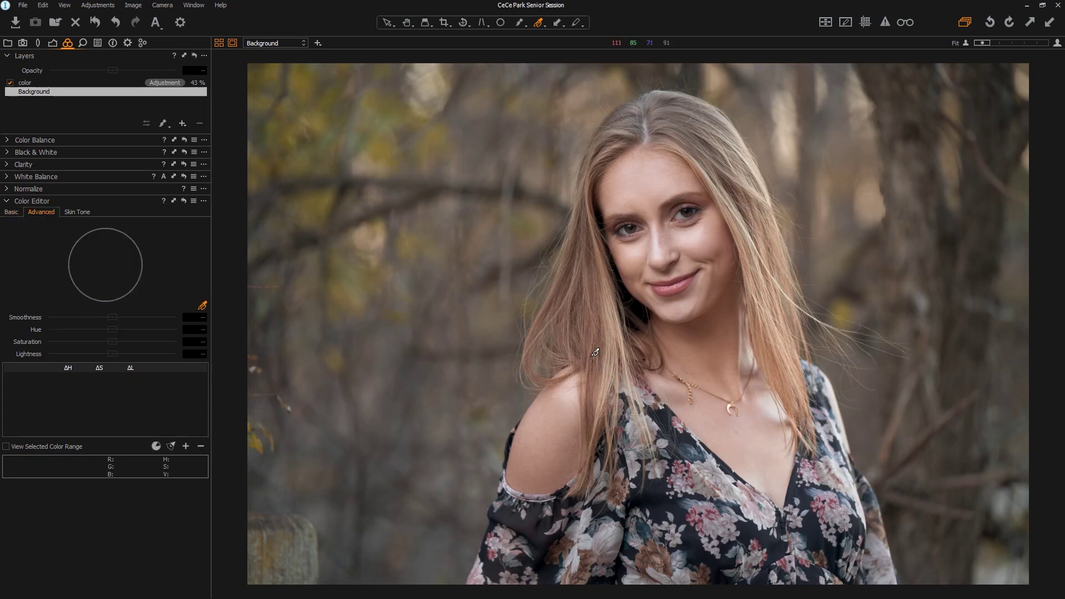
click(633, 257)
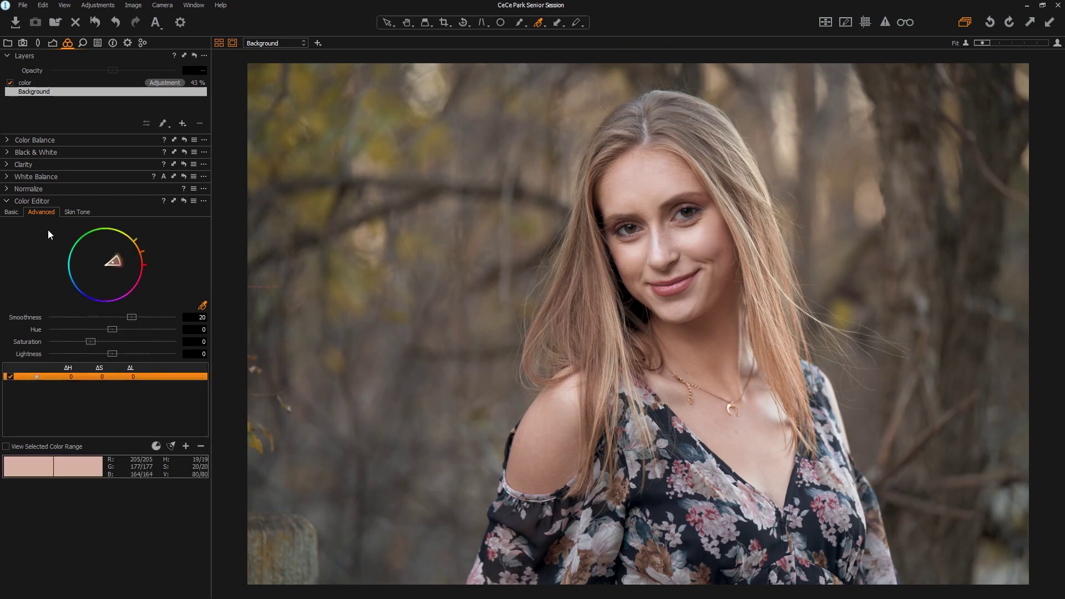
click(12, 212)
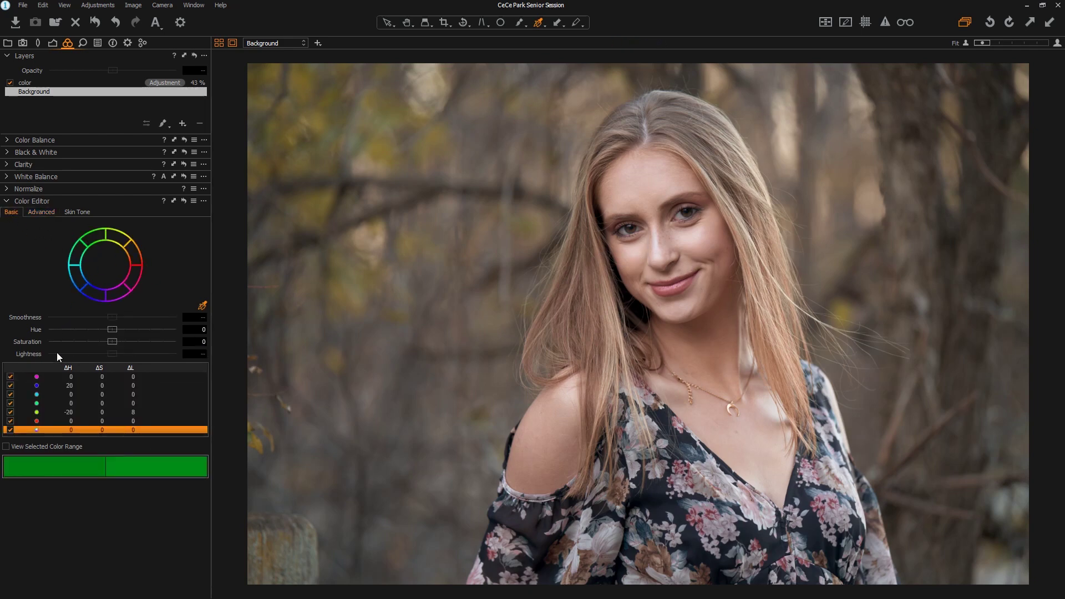
click(71, 411)
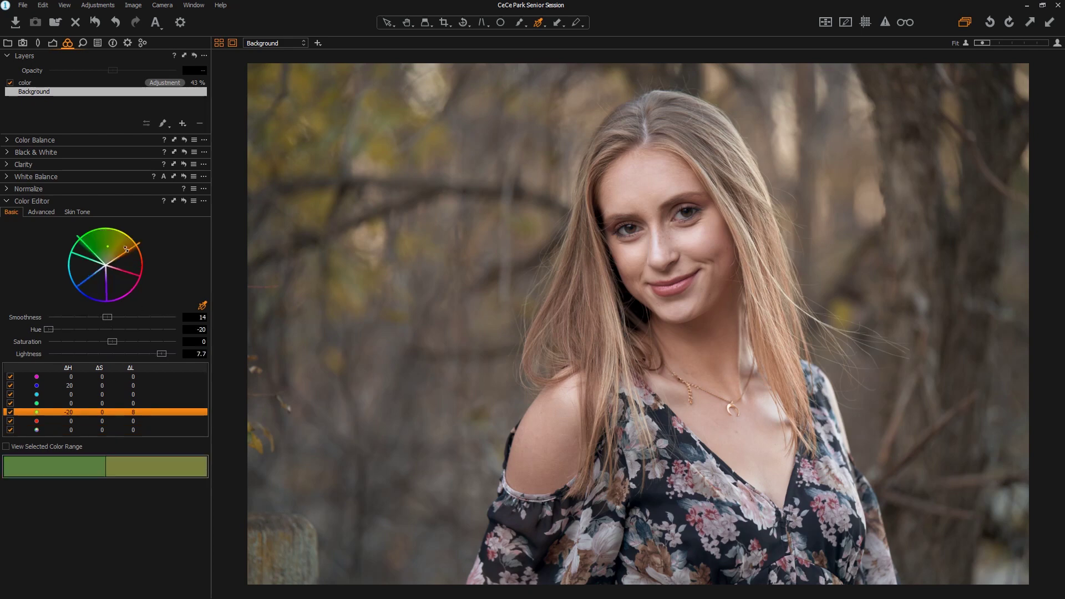
click(42, 212)
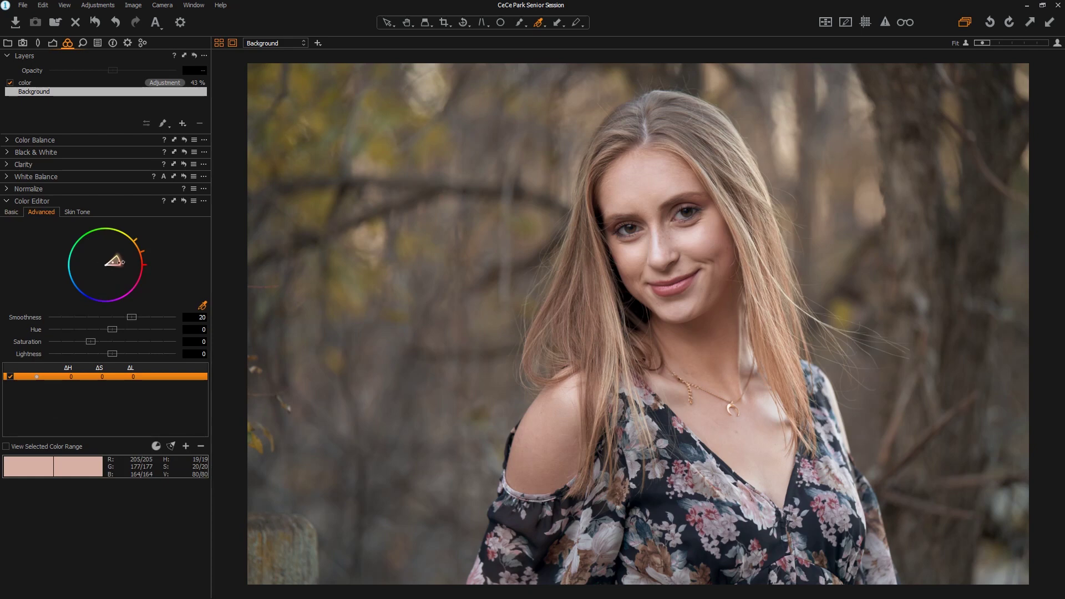
drag(126, 259, 127, 264)
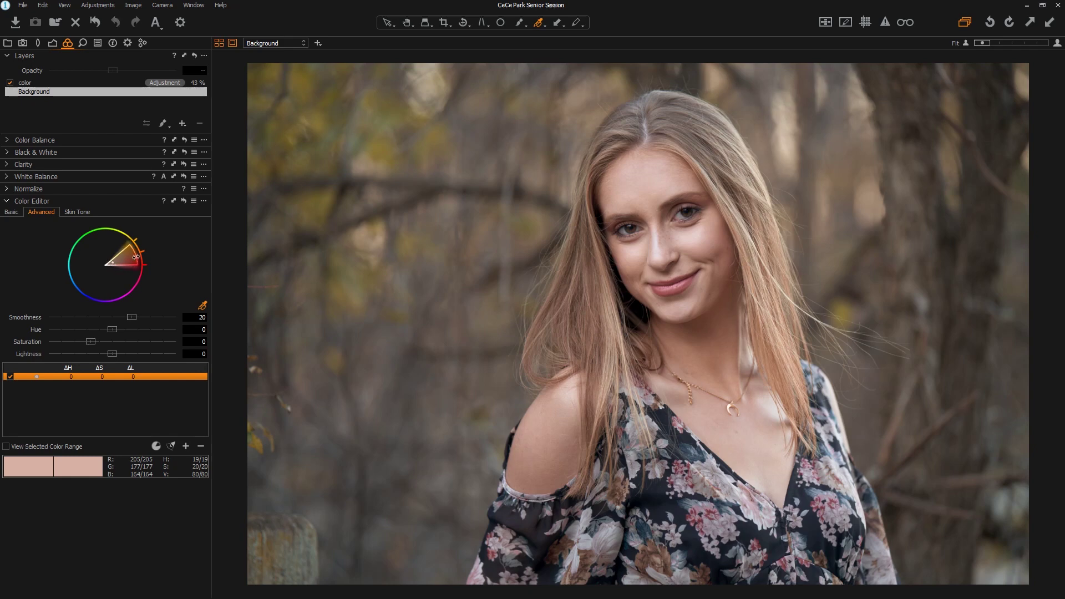
drag(132, 258, 119, 266)
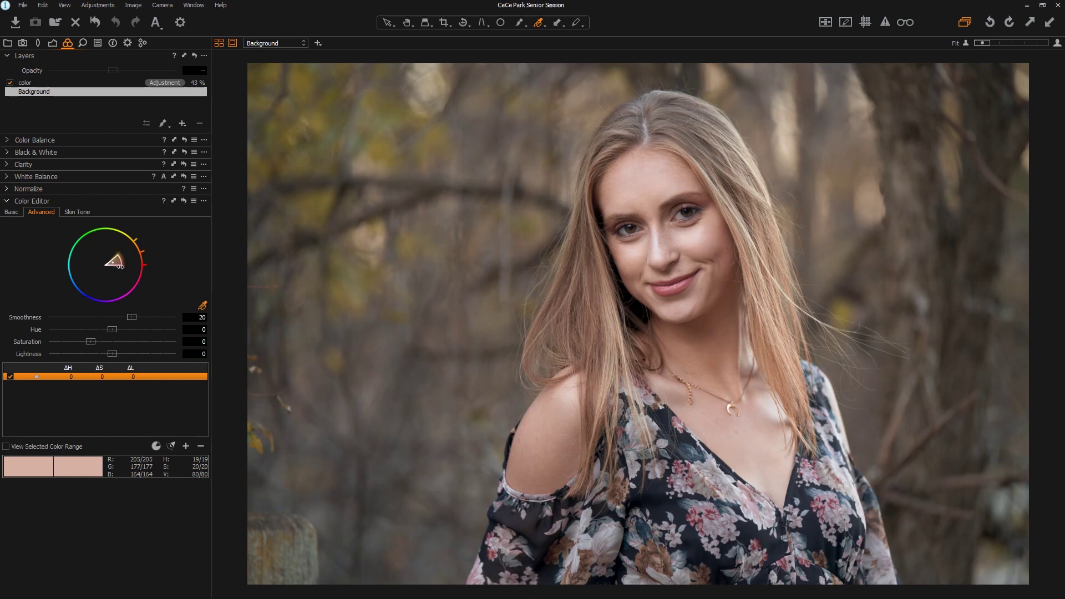
Step: Turn on the selected color range view and extend the skin range's saturation limit to the wheel's edge
click(28, 446)
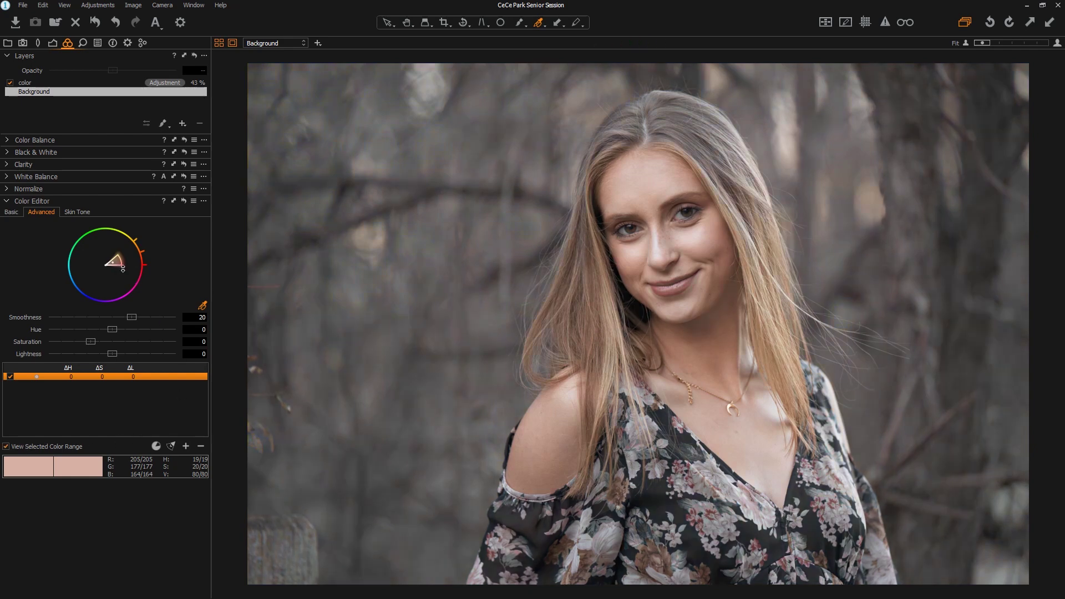
drag(120, 258, 115, 261)
drag(113, 274, 118, 273)
drag(122, 261, 162, 263)
Step: Try a hue of 10.7 on the skin range and reset it to 0
mouse_move(134, 317)
mouse_down()
mouse_move(91, 312)
mouse_move(220, 308)
mouse_move(107, 326)
mouse_move(296, 313)
mouse_move(166, 314)
mouse_move(103, 332)
mouse_move(158, 332)
mouse_move(99, 335)
mouse_move(209, 332)
mouse_move(71, 335)
mouse_move(137, 331)
mouse_up()
double_click(165, 315)
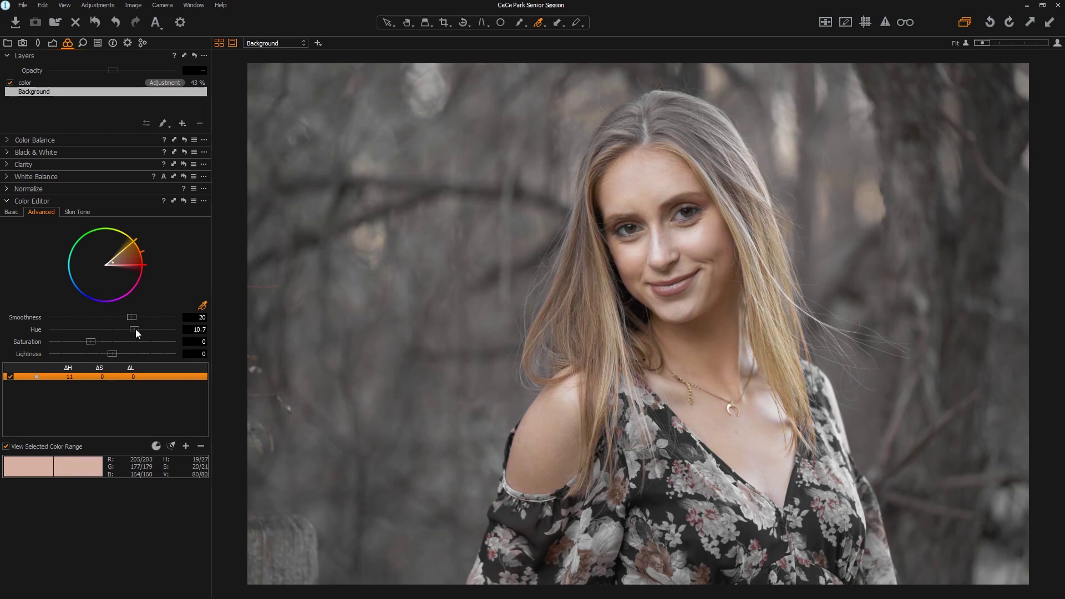
double_click(136, 329)
Step: Move the skin range's picked color toward a more saturated orange and turn off the selected color range view
drag(114, 260, 129, 256)
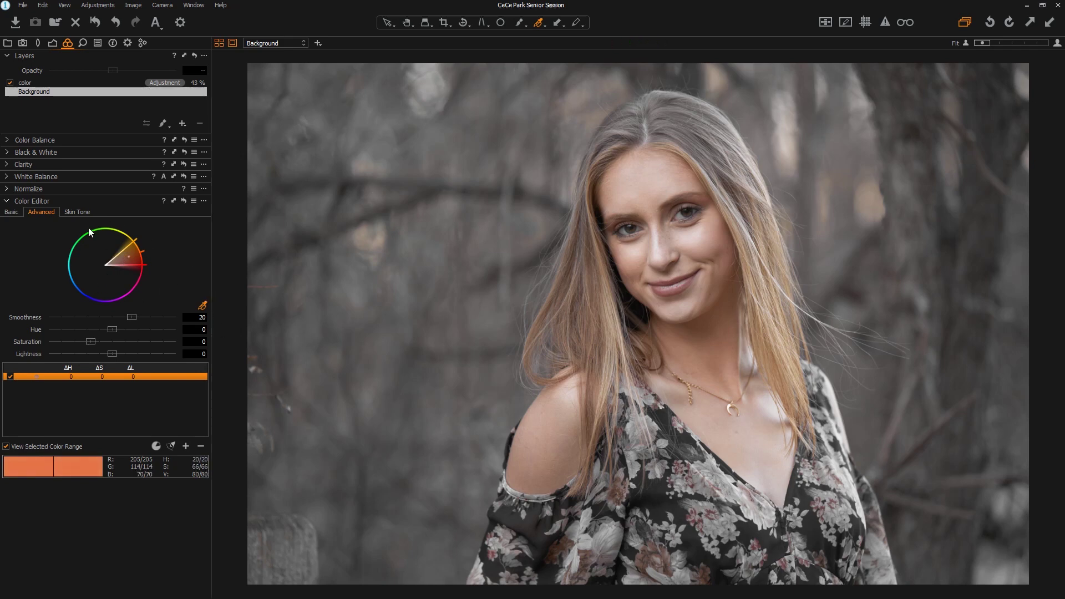
click(57, 449)
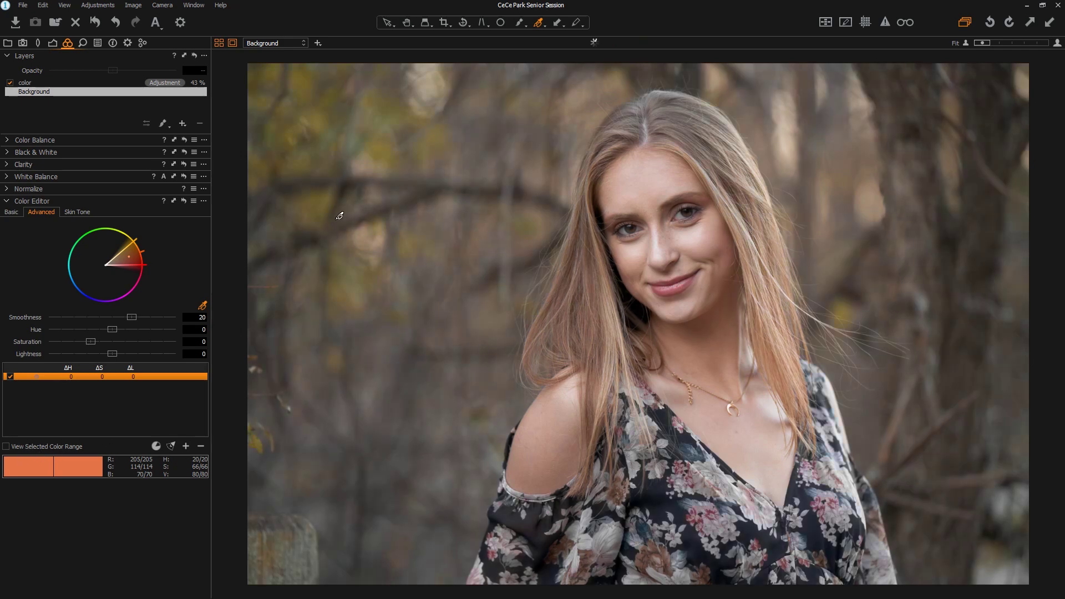
Step: Sample the yellow-green foliage, try a hue of -30, widen the range across the greens and reset the hue
click(313, 205)
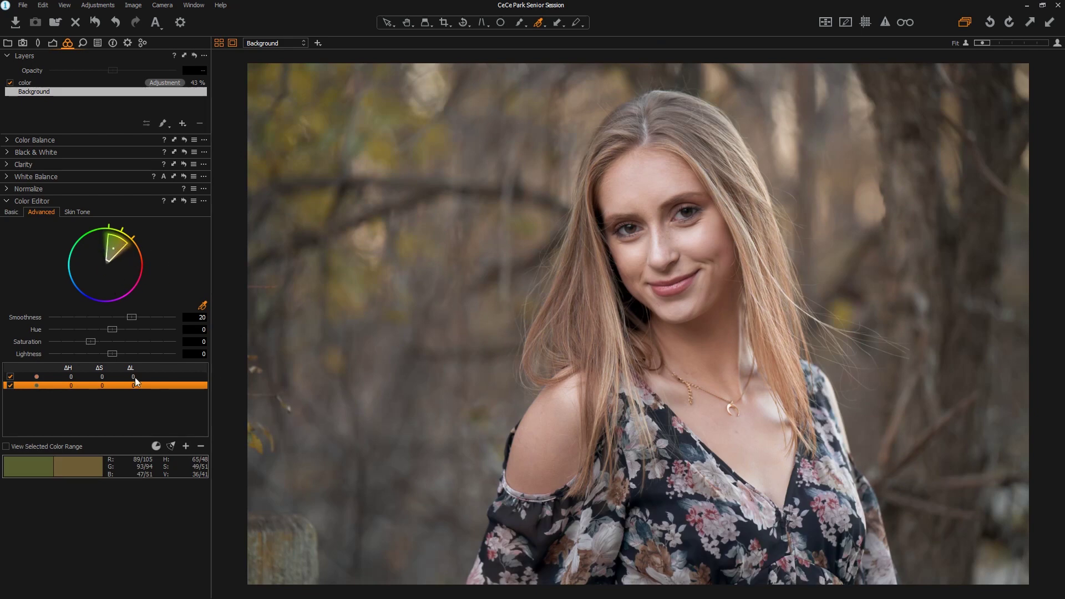
drag(112, 330, 4, 330)
mouse_move(129, 243)
mouse_down()
mouse_move(133, 233)
mouse_move(79, 244)
mouse_move(120, 237)
mouse_up()
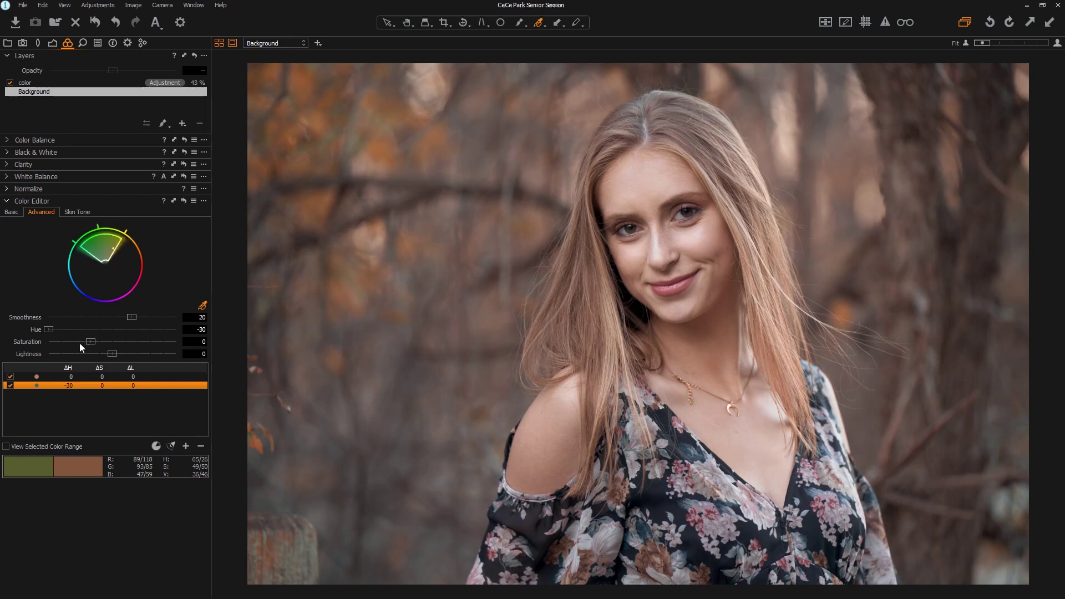
double_click(50, 328)
Step: Invert the foliage range's color slice and compare it with the skin range
click(156, 447)
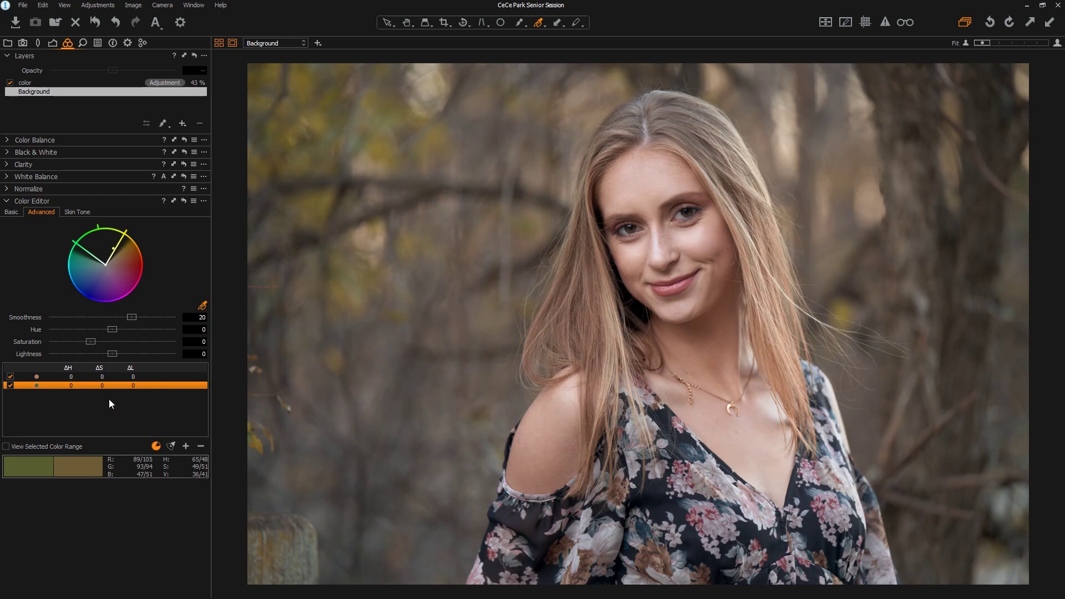
click(48, 377)
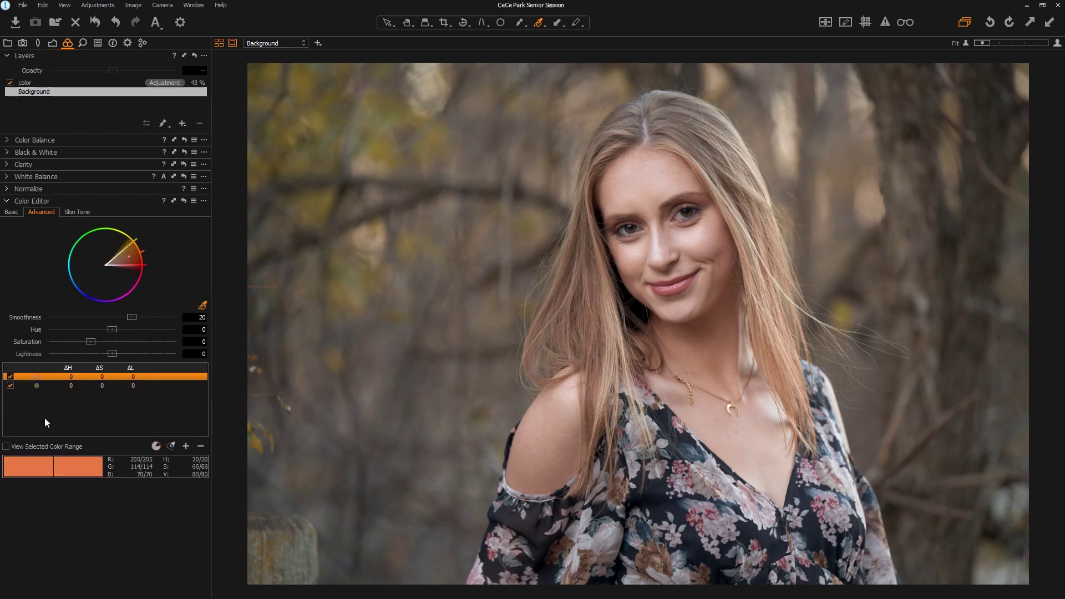
click(51, 385)
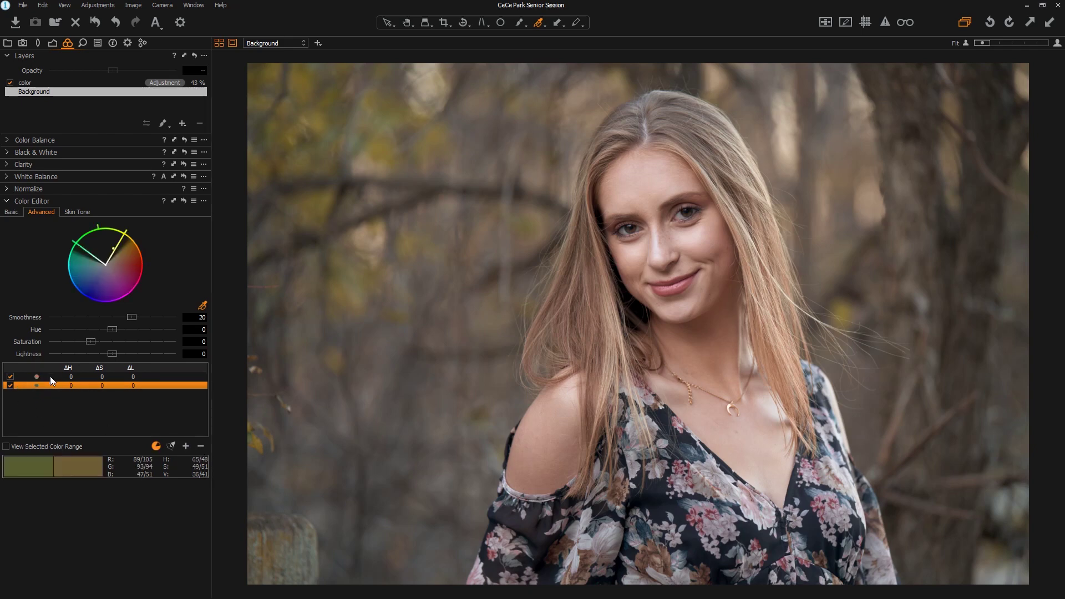
click(58, 379)
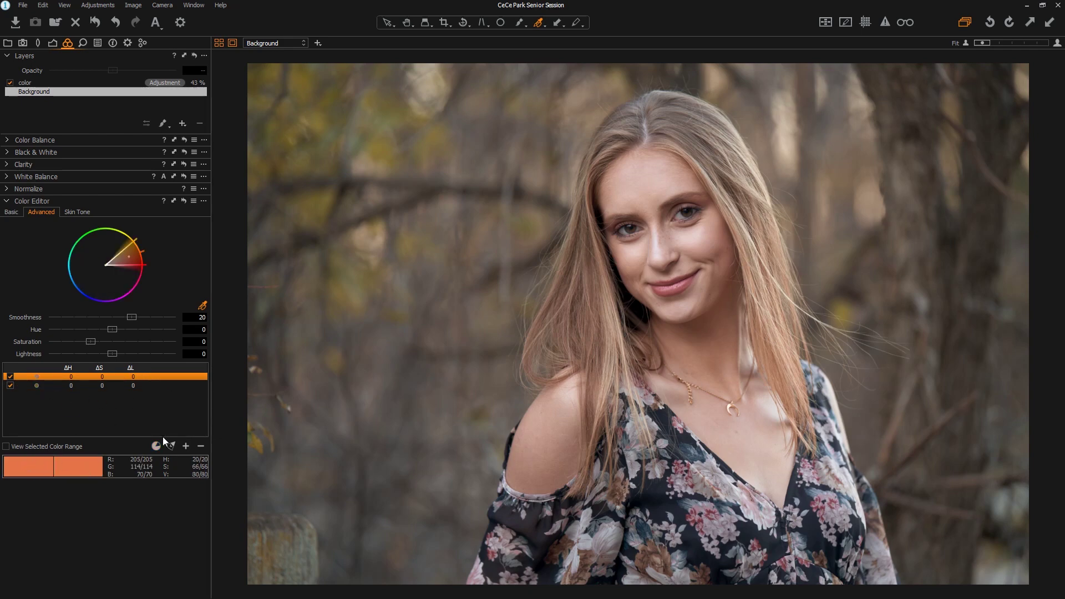
Step: Remove both the skin and foliage ranges from the Advanced color editor
click(200, 446)
click(201, 447)
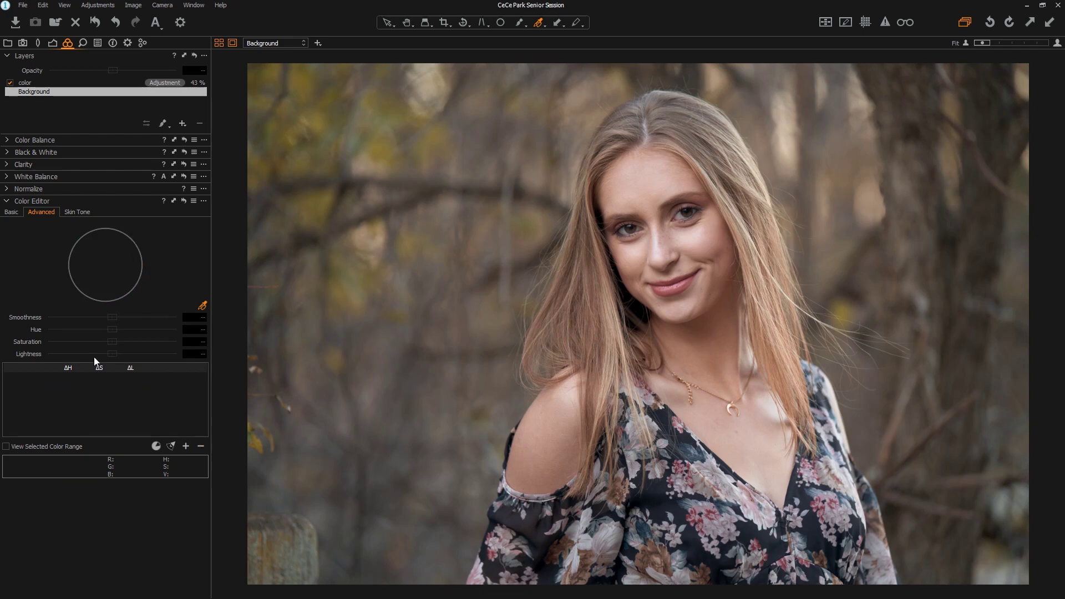
Step: Preview the Color Editor preset "Effect - Blue only" without applying it
click(194, 201)
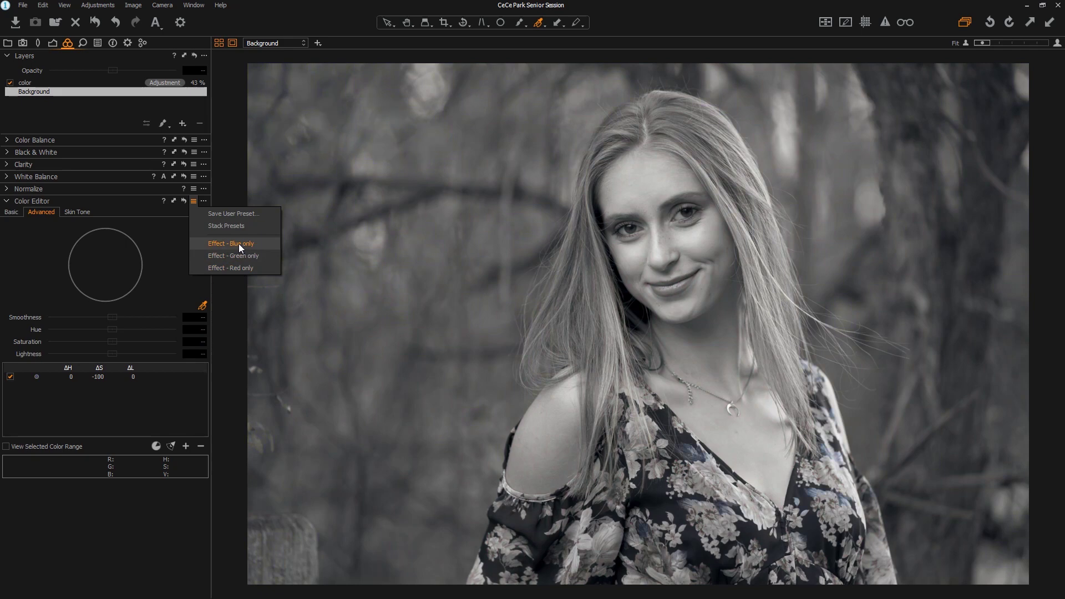
click(133, 403)
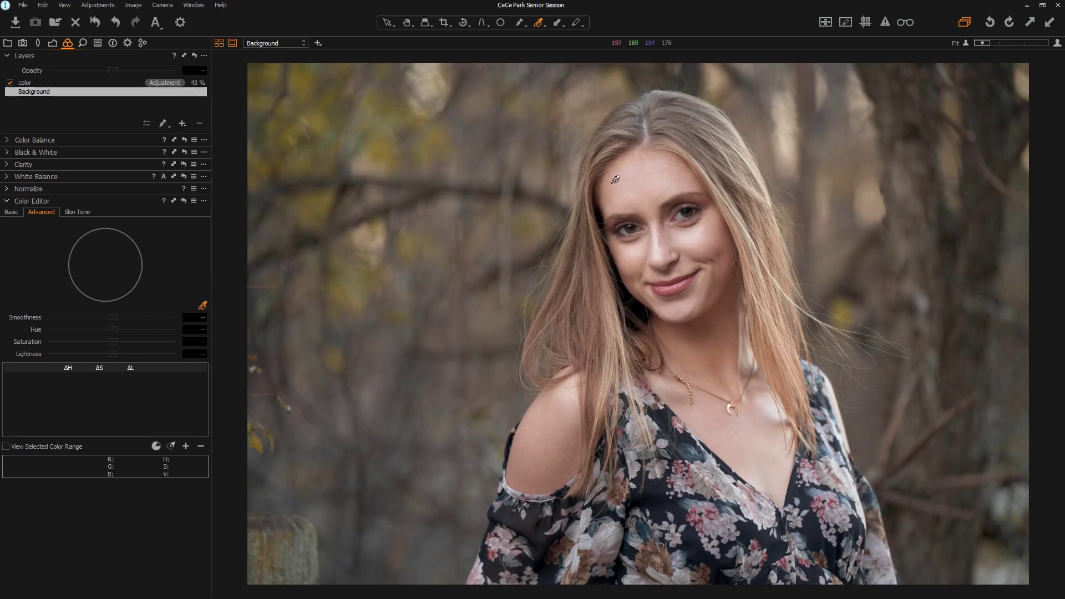
Step: Sample the yellow-green background foliage, darken it to a lightness of -31.3 and widen its color range further into the greens
click(379, 142)
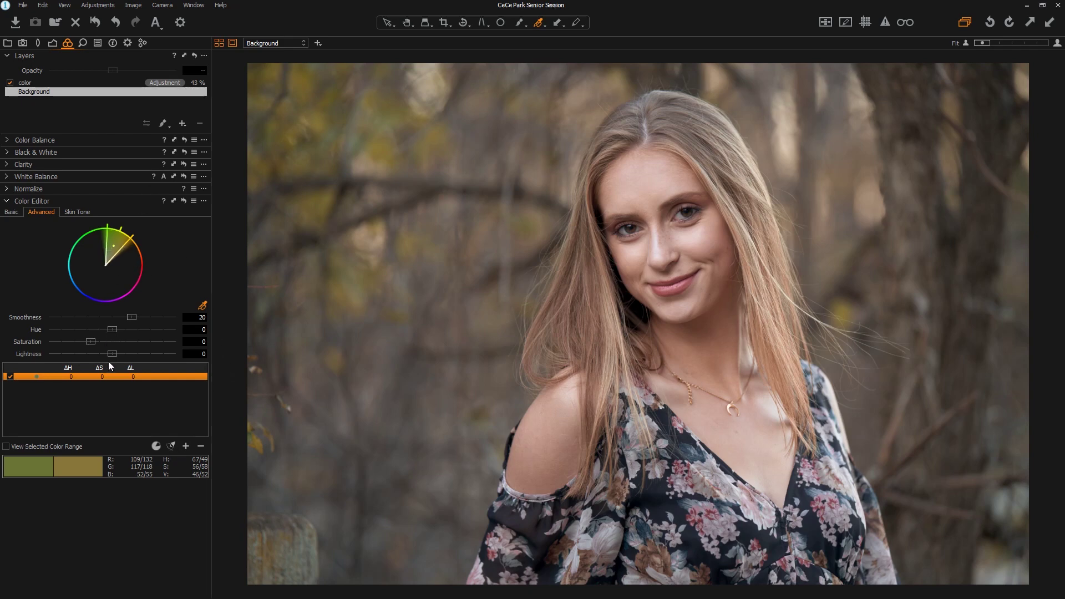
drag(112, 354, 92, 360)
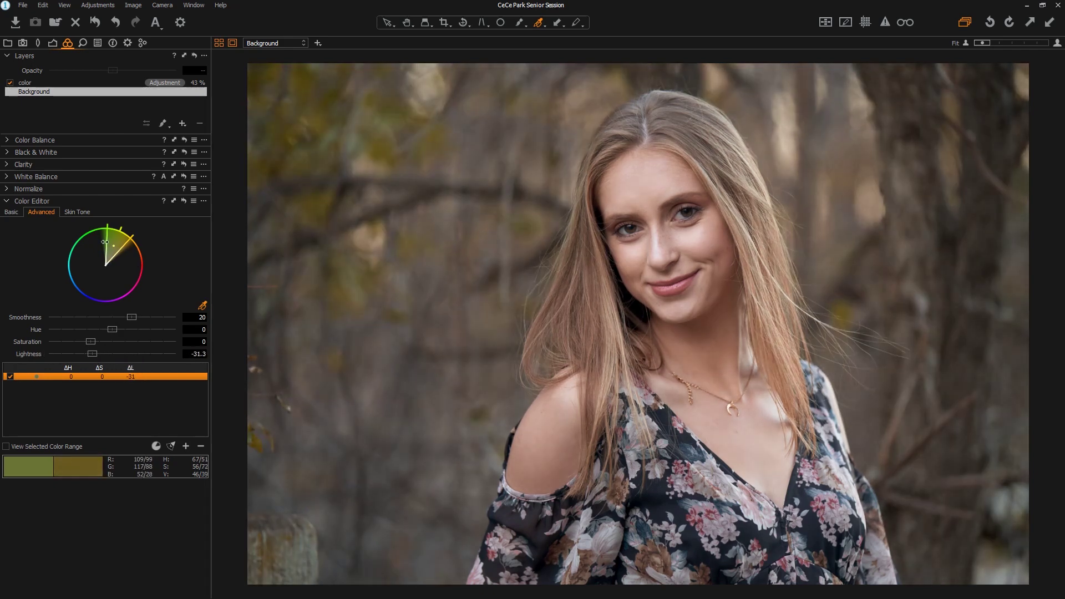
drag(114, 247, 87, 253)
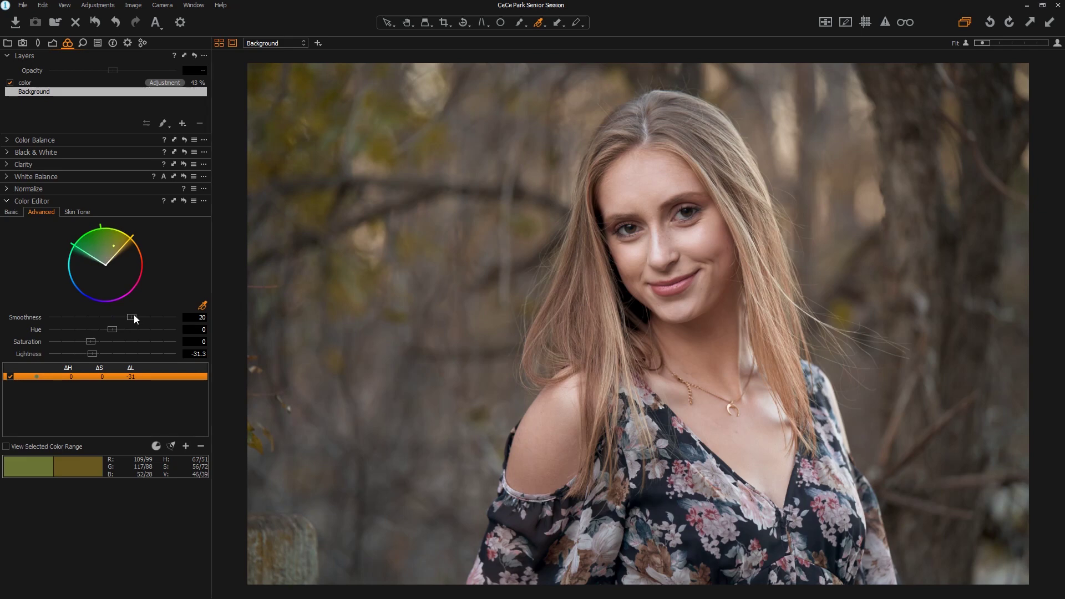
Step: Try a smoothness of 1 on the foliage range, narrow its green side and raise the smoothness to 30
drag(134, 315, 7, 310)
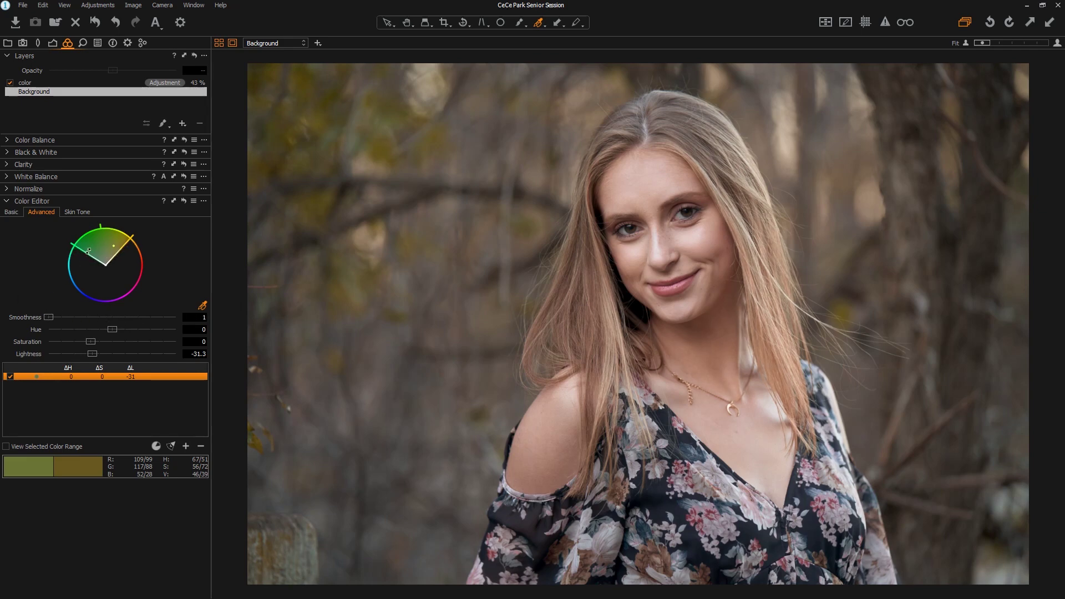
mouse_move(88, 251)
mouse_down()
mouse_move(101, 248)
mouse_move(80, 252)
mouse_up()
drag(92, 262, 97, 256)
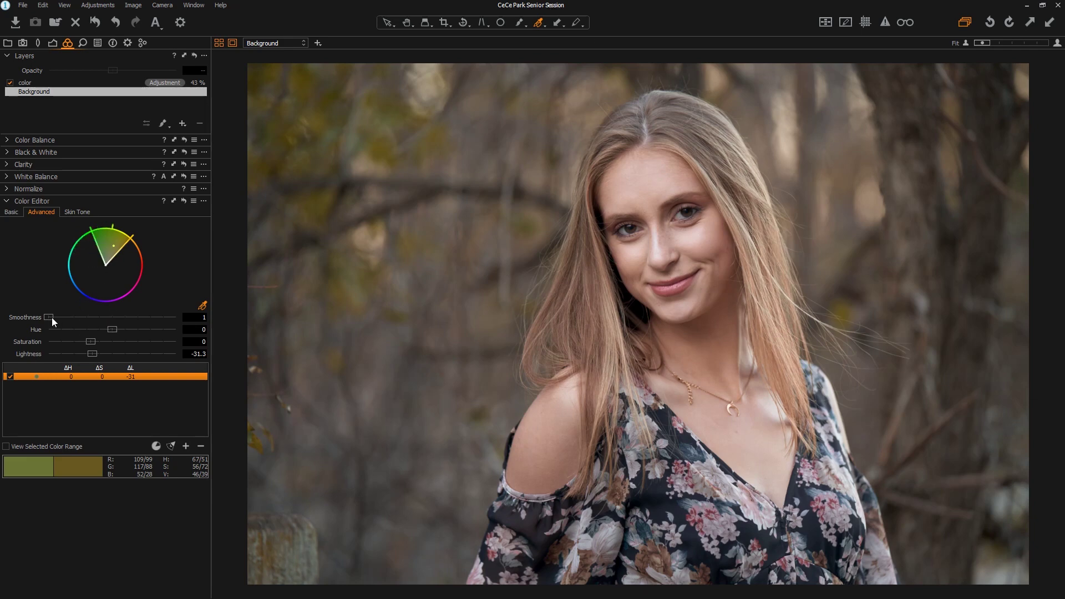
drag(49, 317, 188, 316)
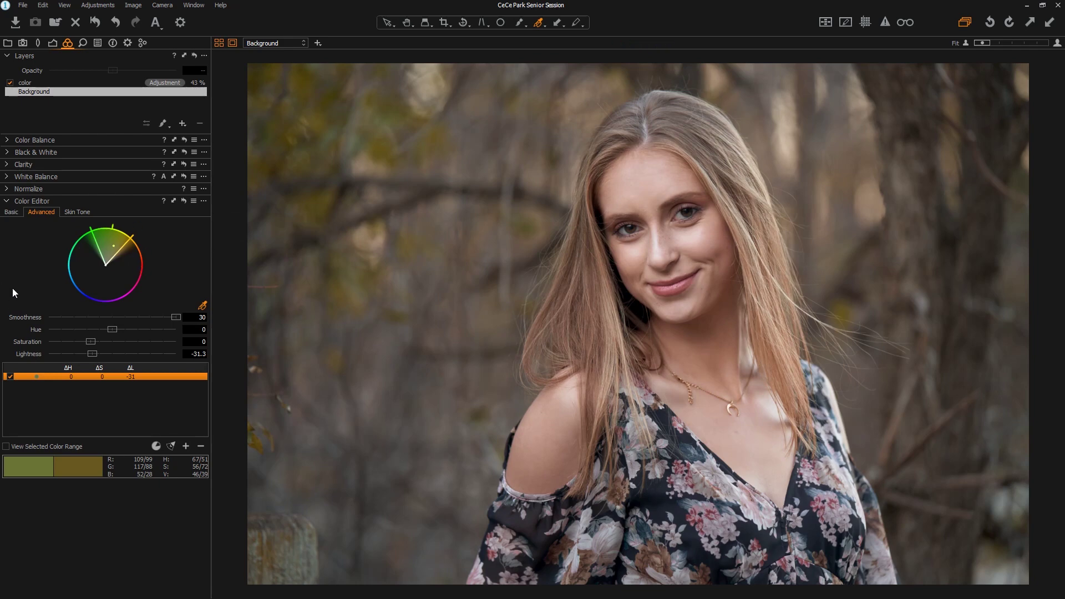
Step: Isolate the selected color range to shift the slice from the orange tones toward green, and set its hue to -12.8 in normal view
click(203, 308)
click(41, 447)
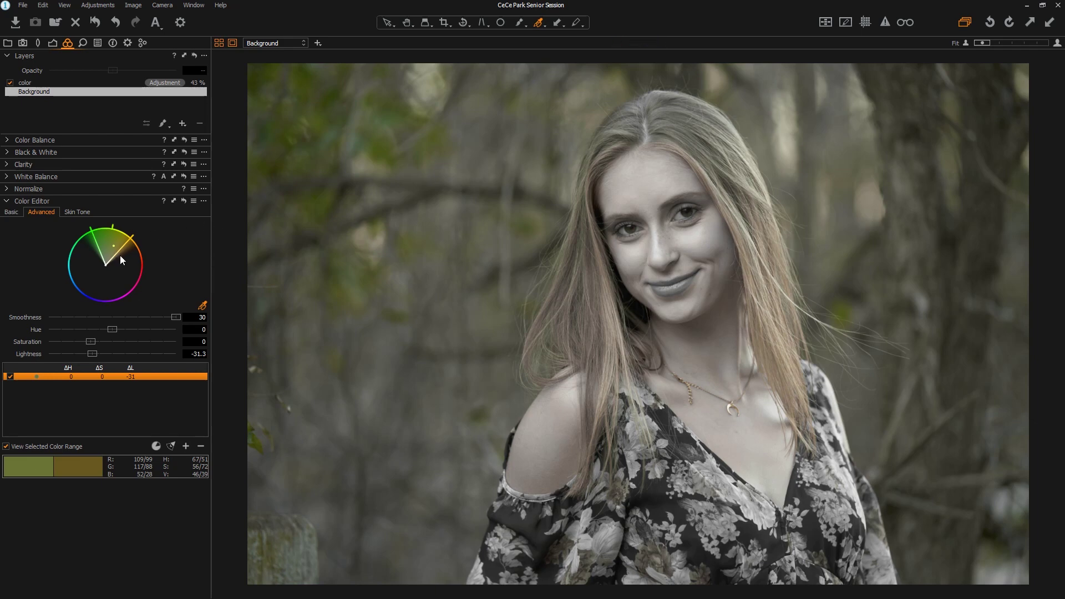
drag(128, 243, 83, 247)
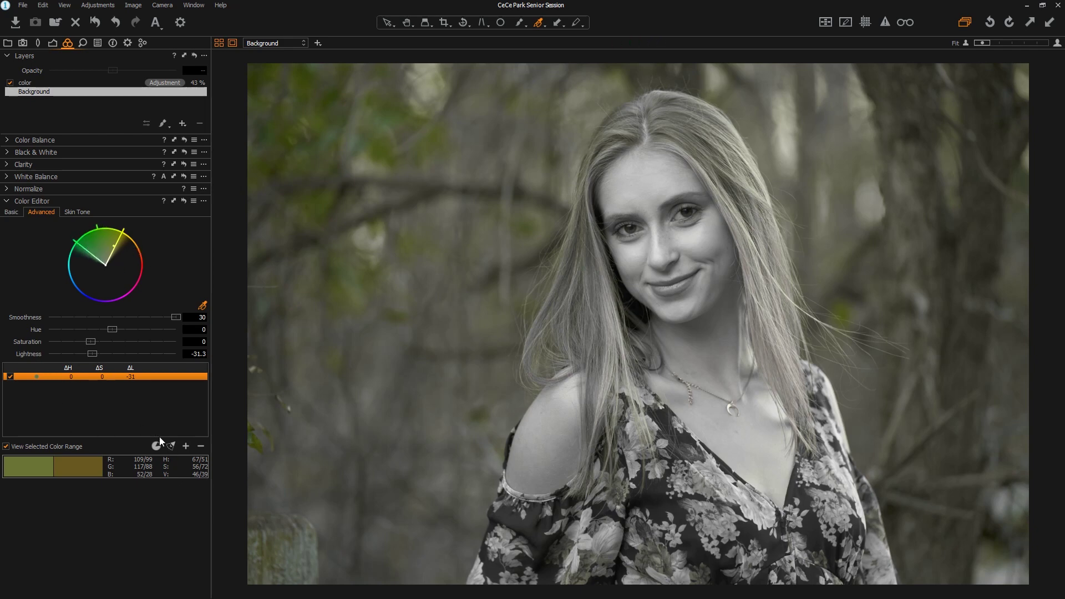
click(22, 446)
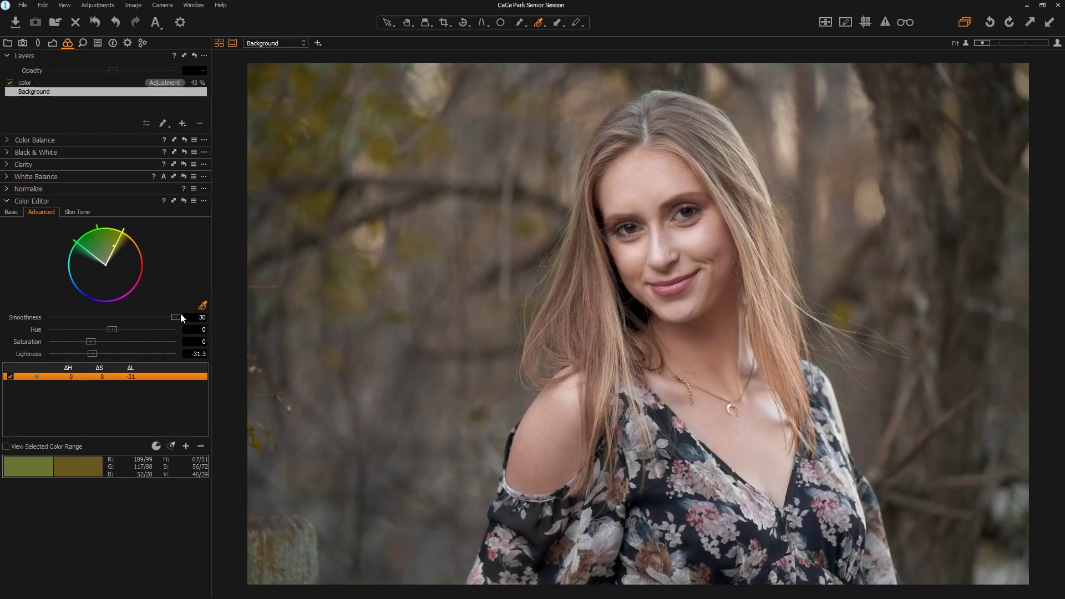
drag(113, 332, 83, 337)
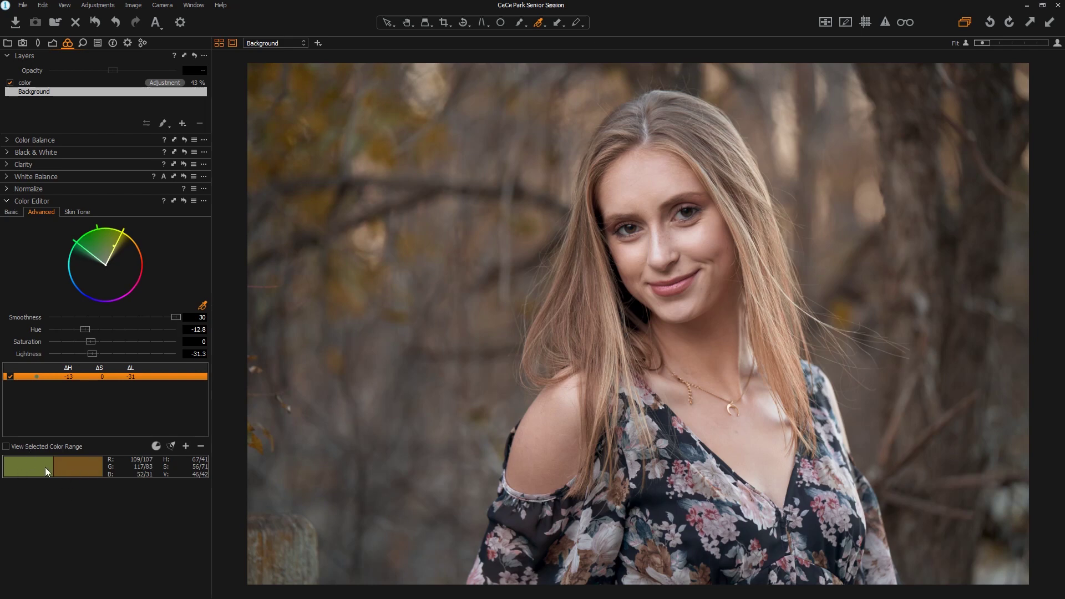